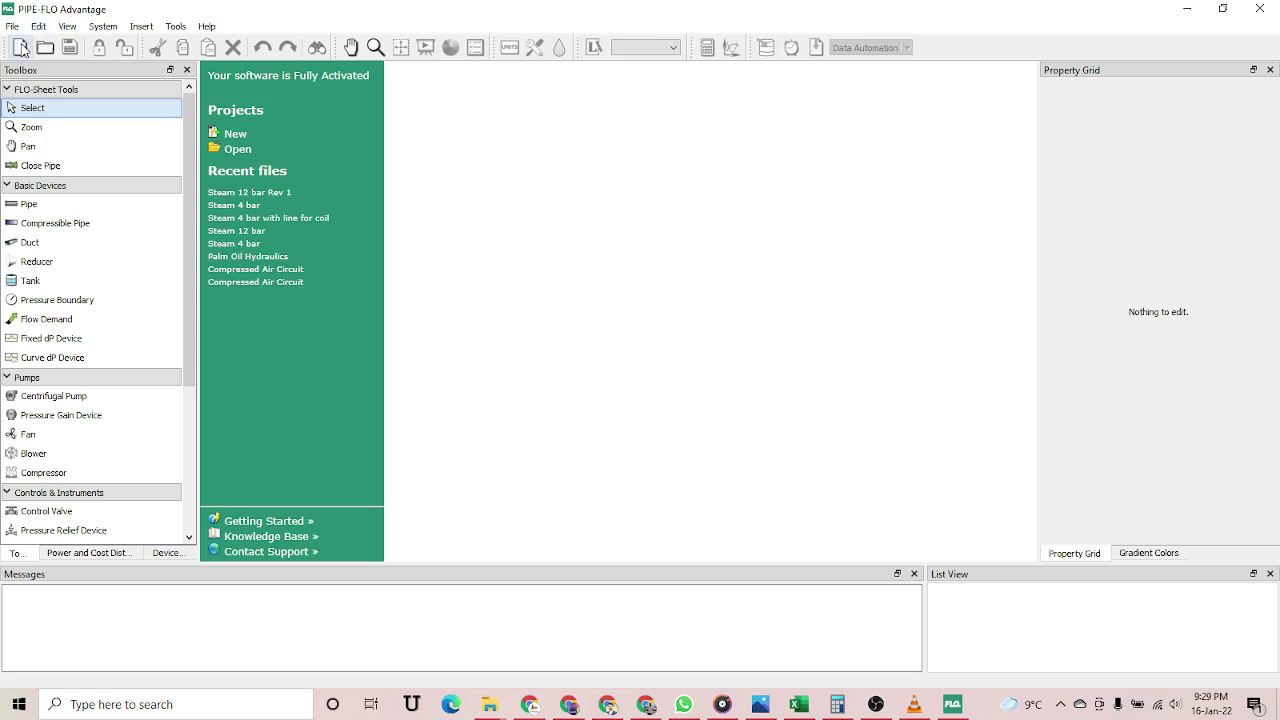
- Start a new flowsheet and place Compressor 1 on the grid
left_click(21, 48)
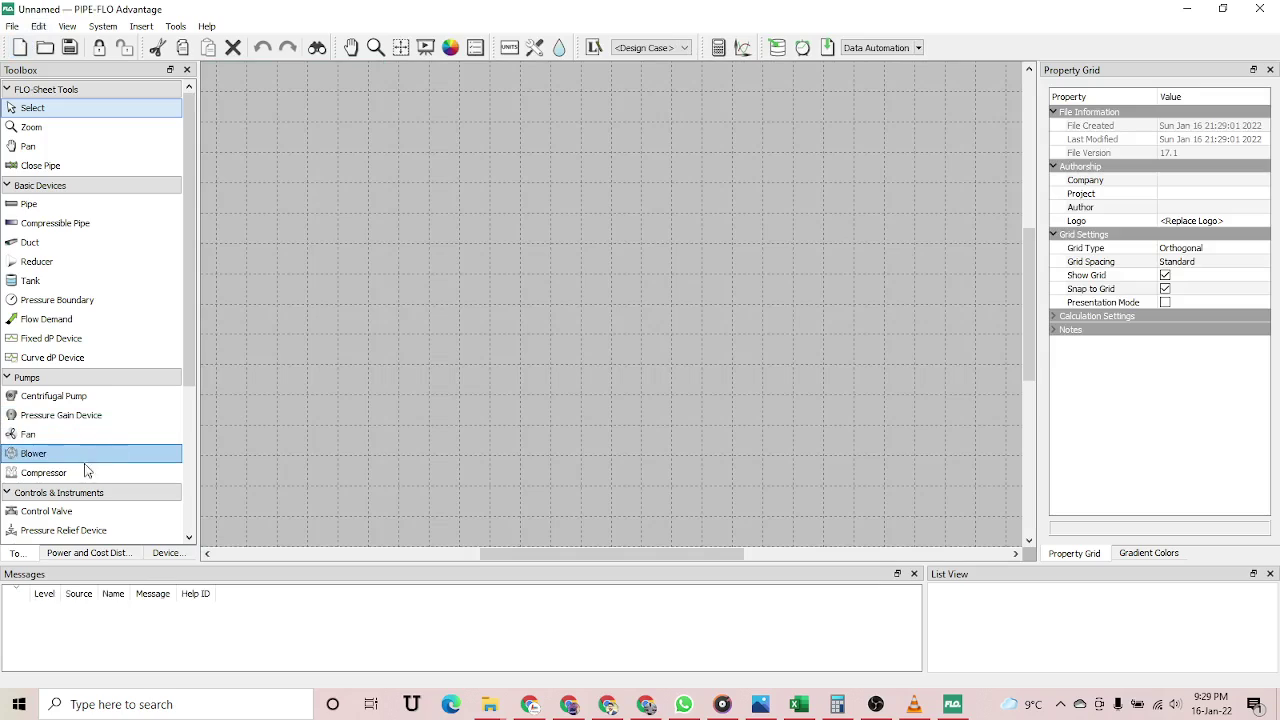
left_click(52, 476)
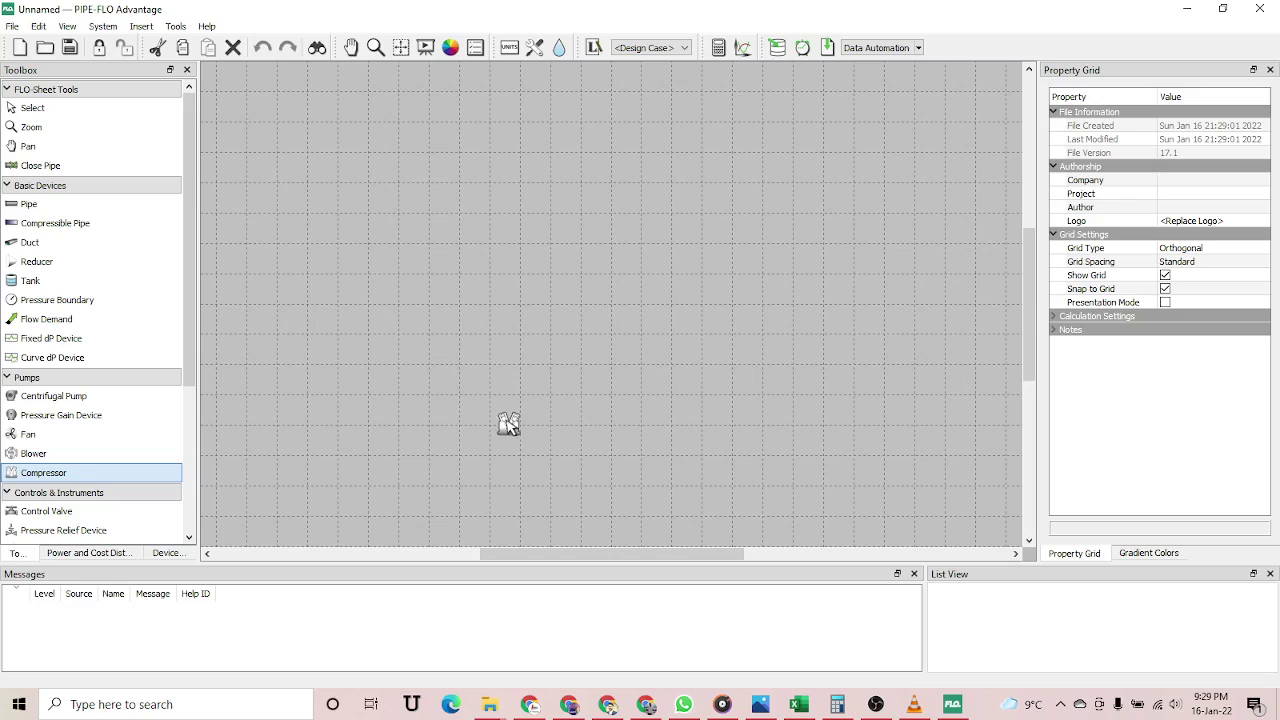
left_click(508, 415)
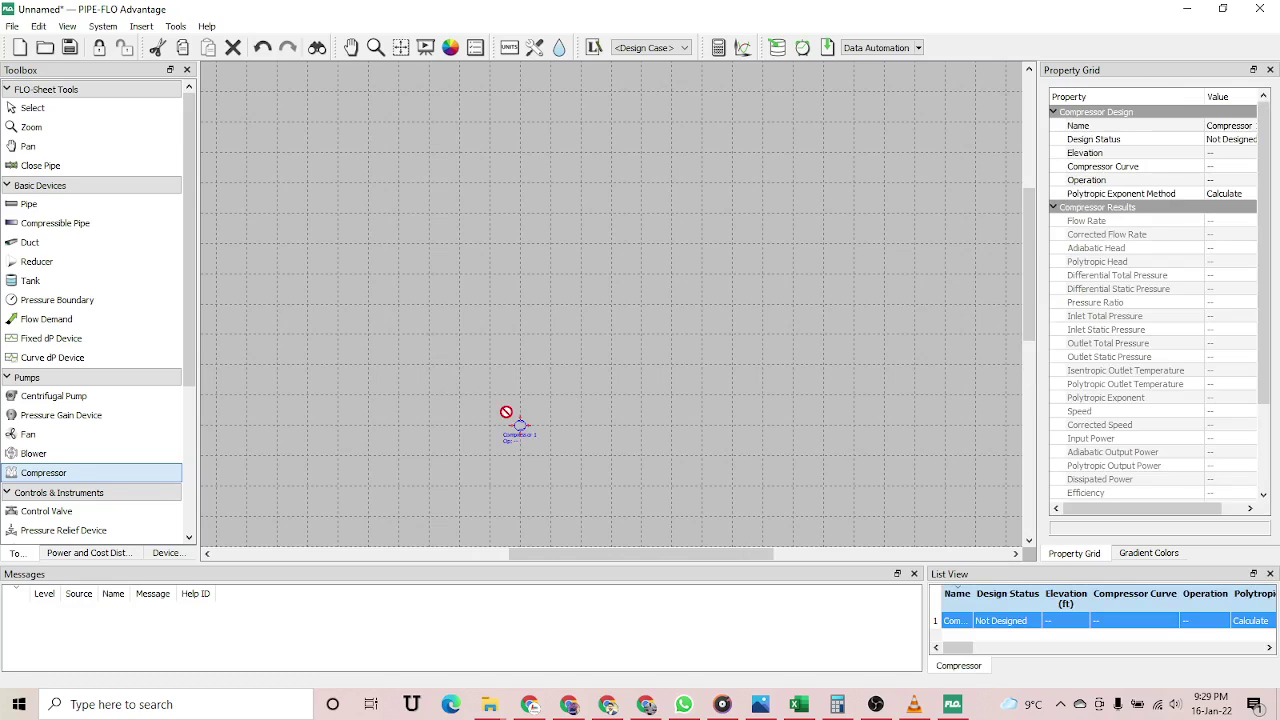
key("Escape")
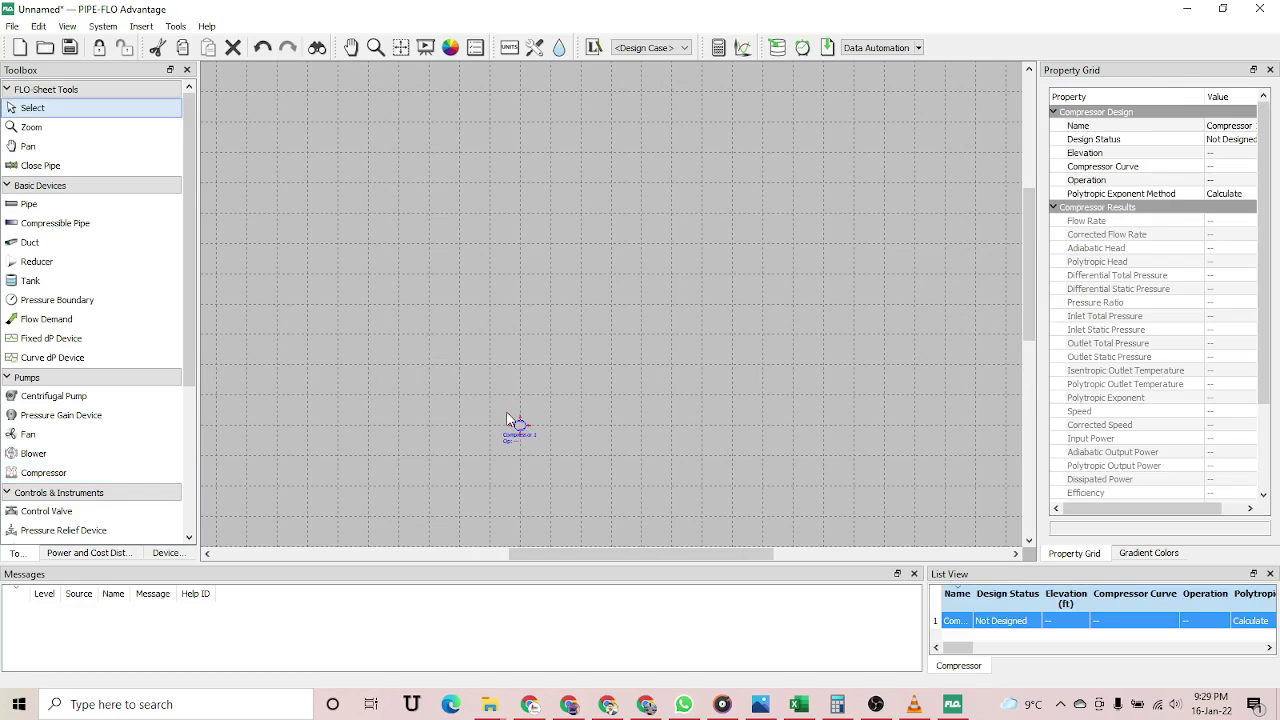
- Place Pressure Boundary 1 below-left and Flow Demand 1 above-right of the compressor, then fit all in view
left_click(46, 300)
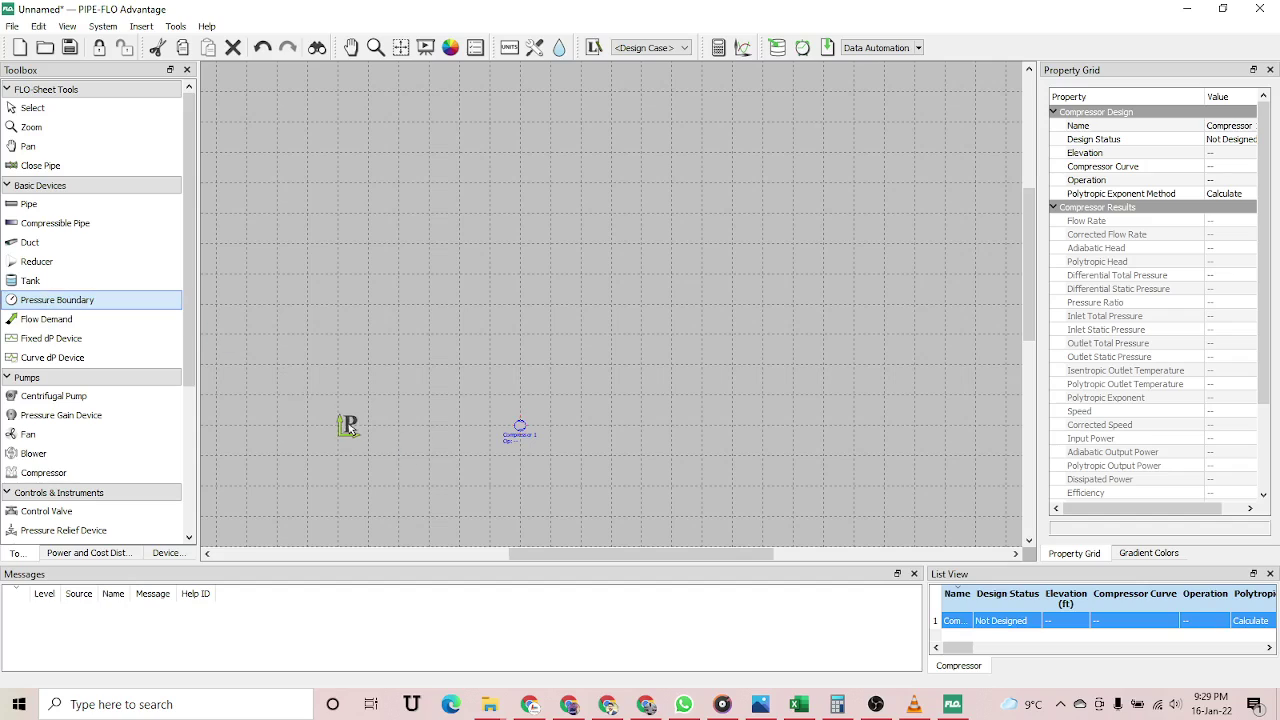
left_click(430, 477)
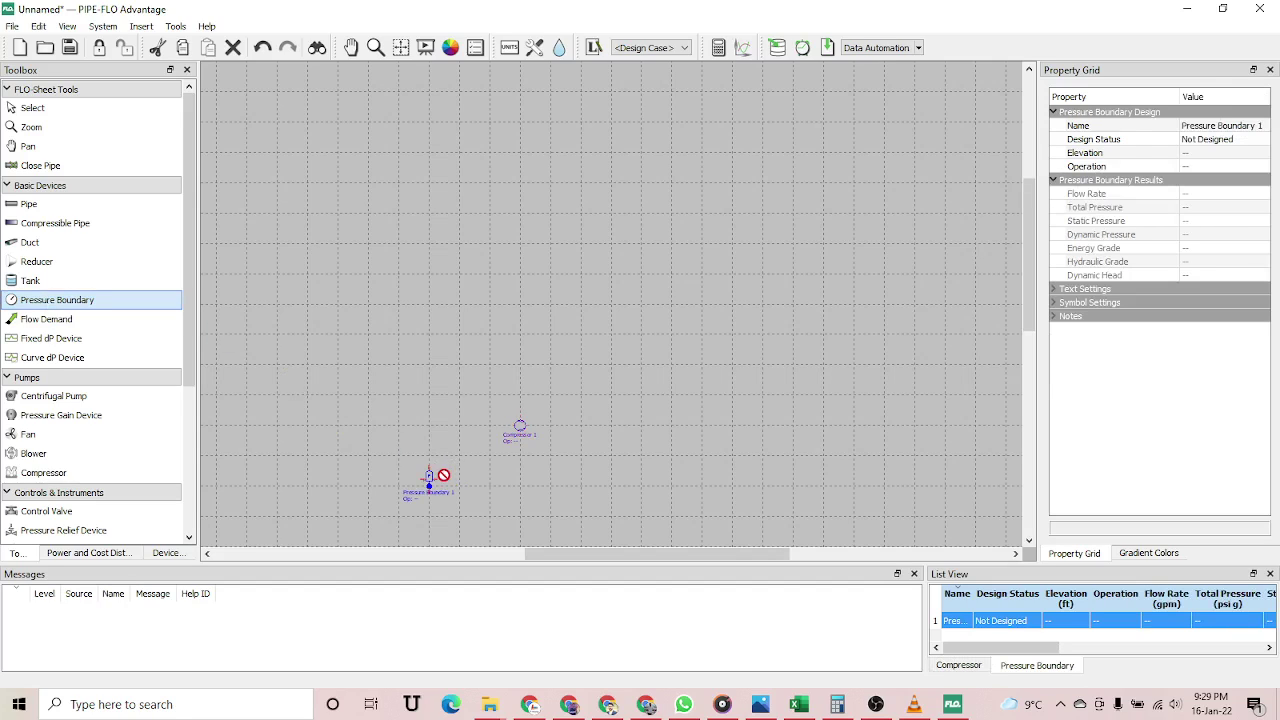
key("Escape")
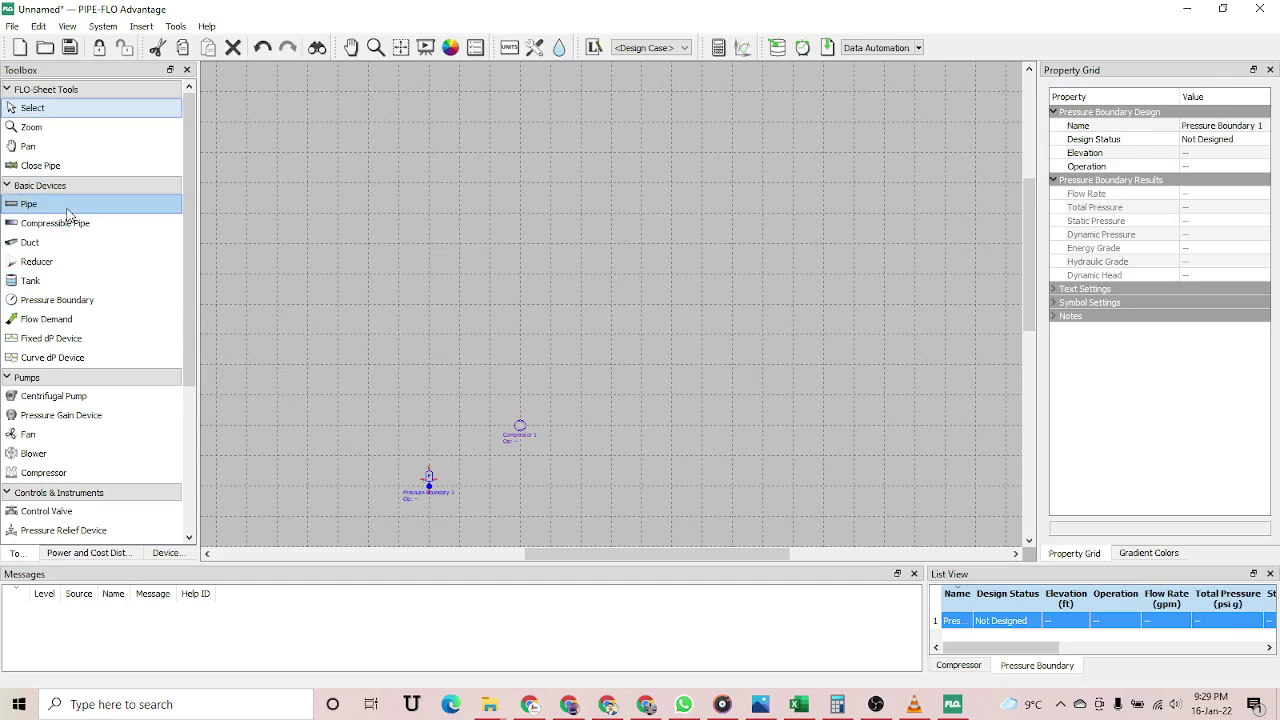
left_click(56, 318)
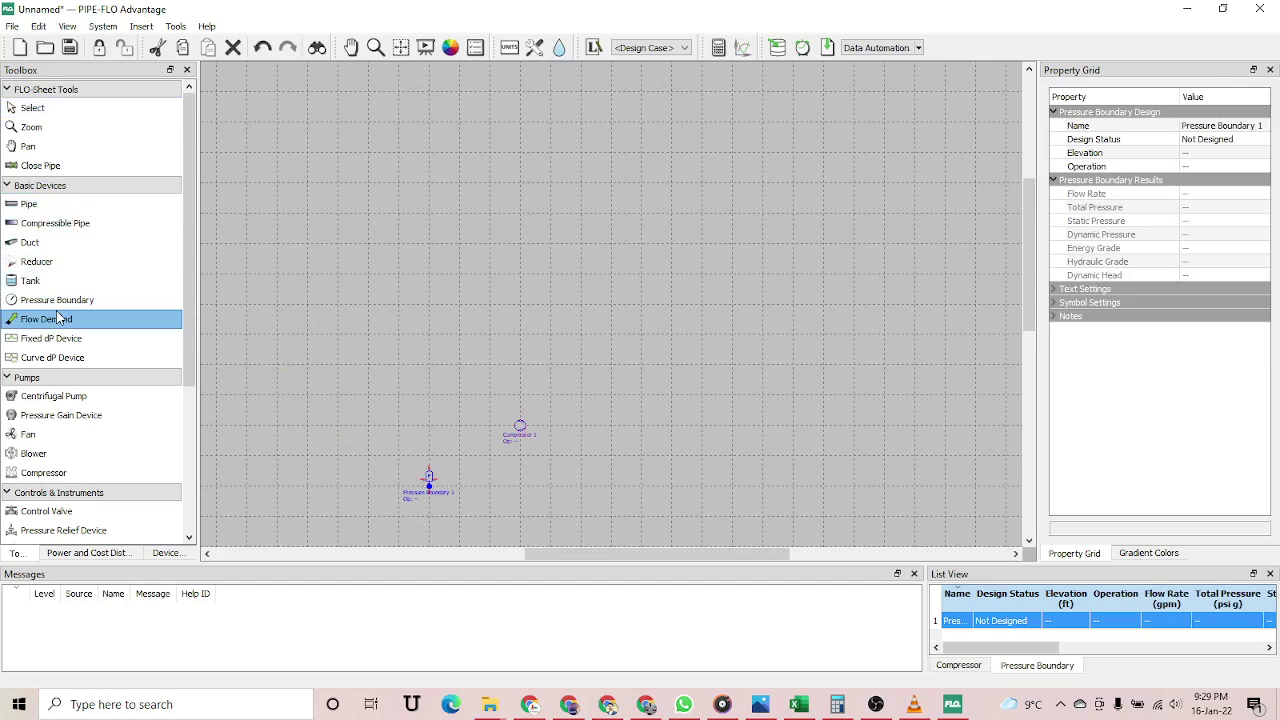
left_click(611, 364)
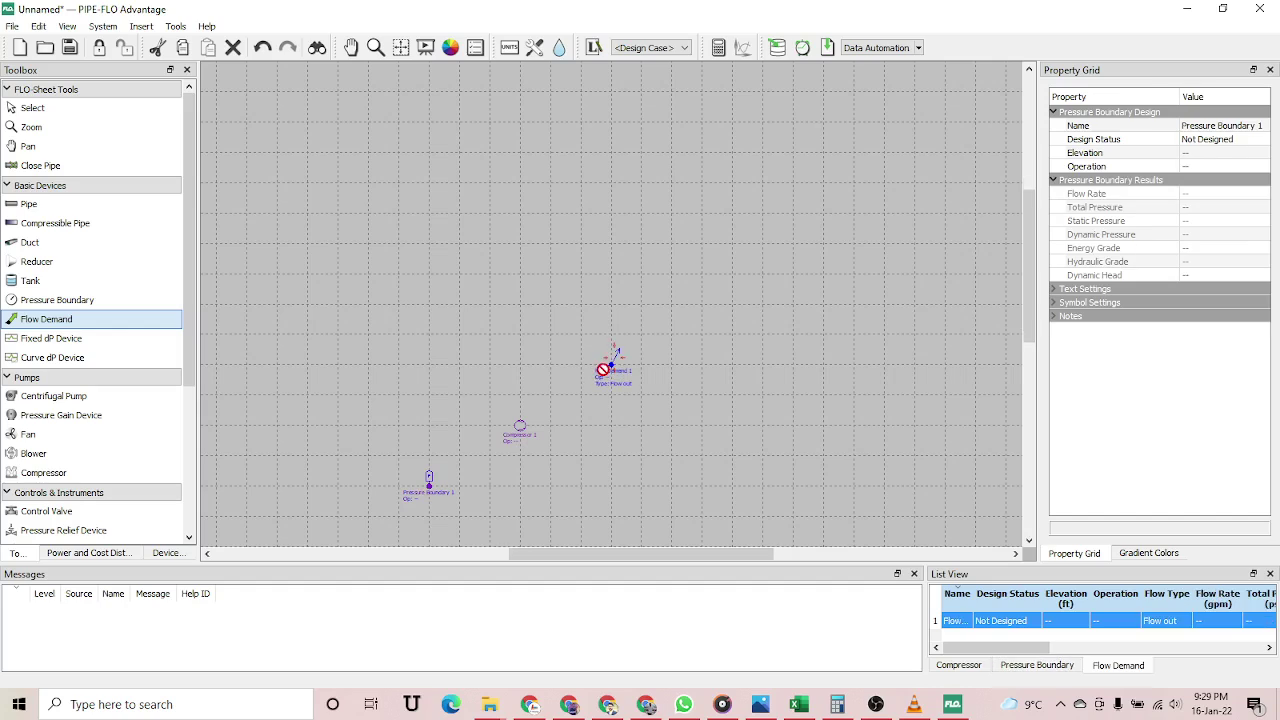
key("Escape")
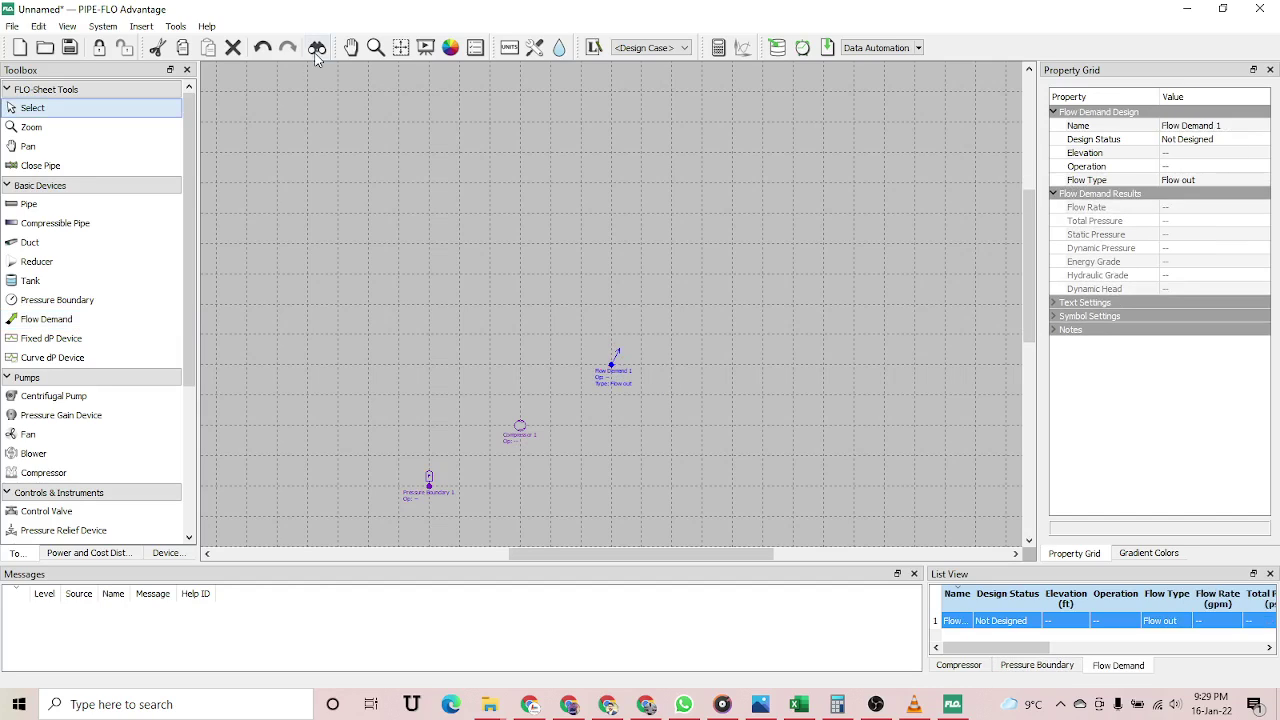
left_click(401, 48)
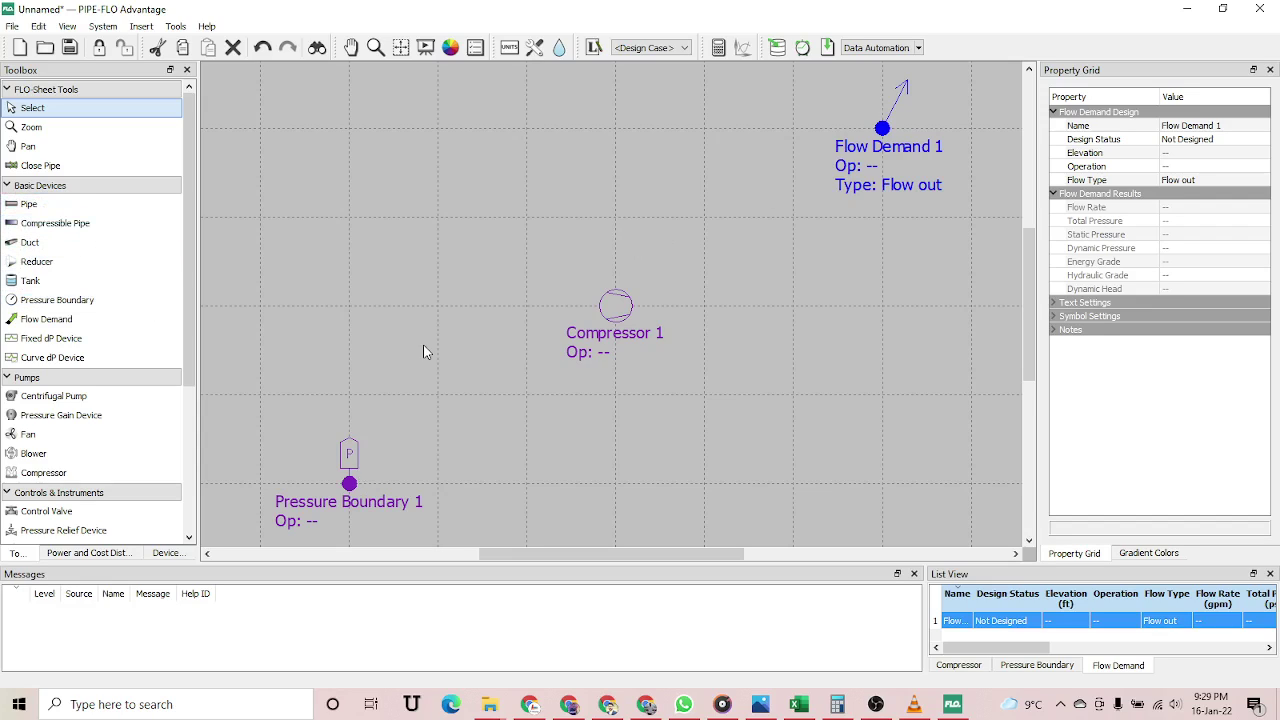
- Draw a compressible pipe from Pressure Boundary 1 up and across to Compressor 1
left_click(81, 226)
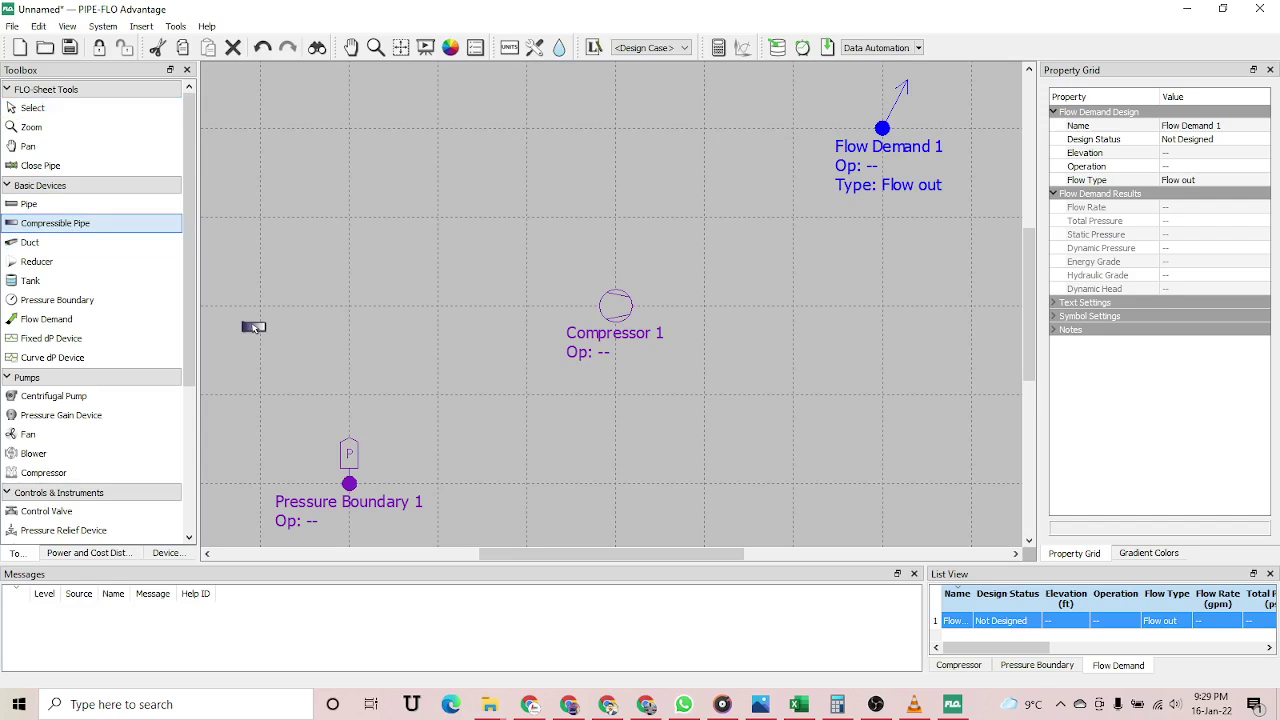
left_click(350, 455)
left_click(355, 305)
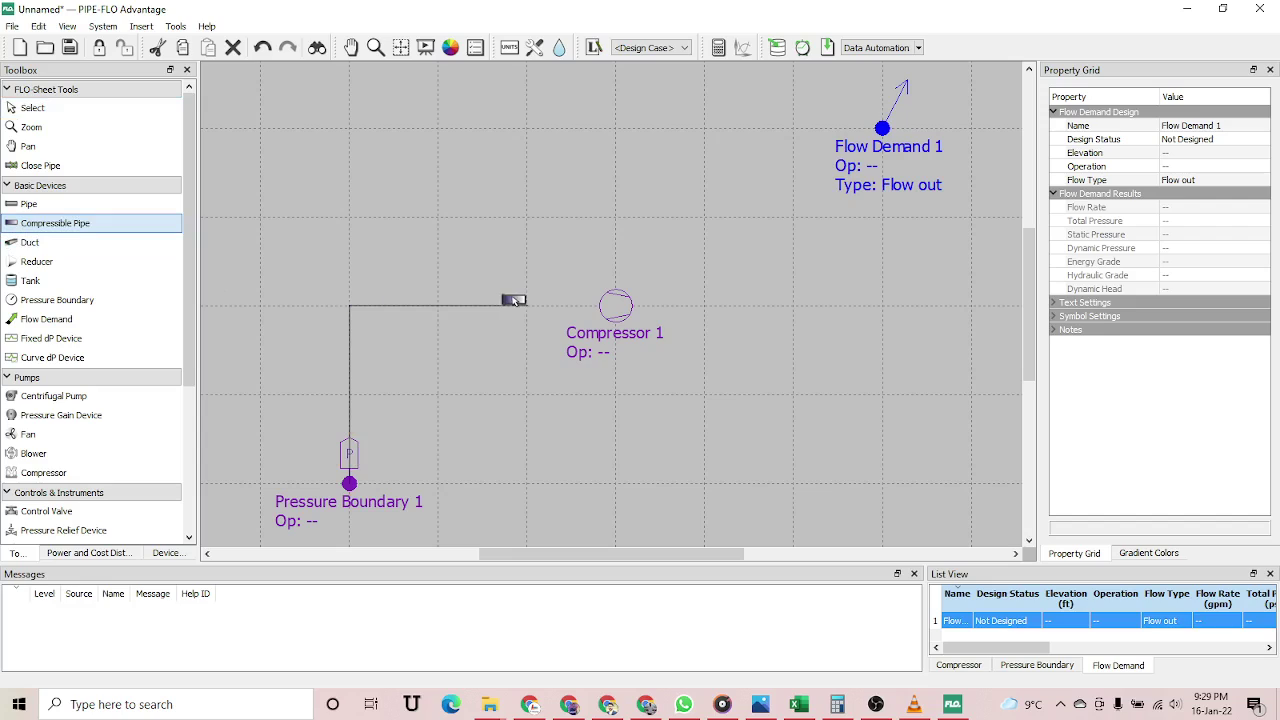
left_click(620, 305)
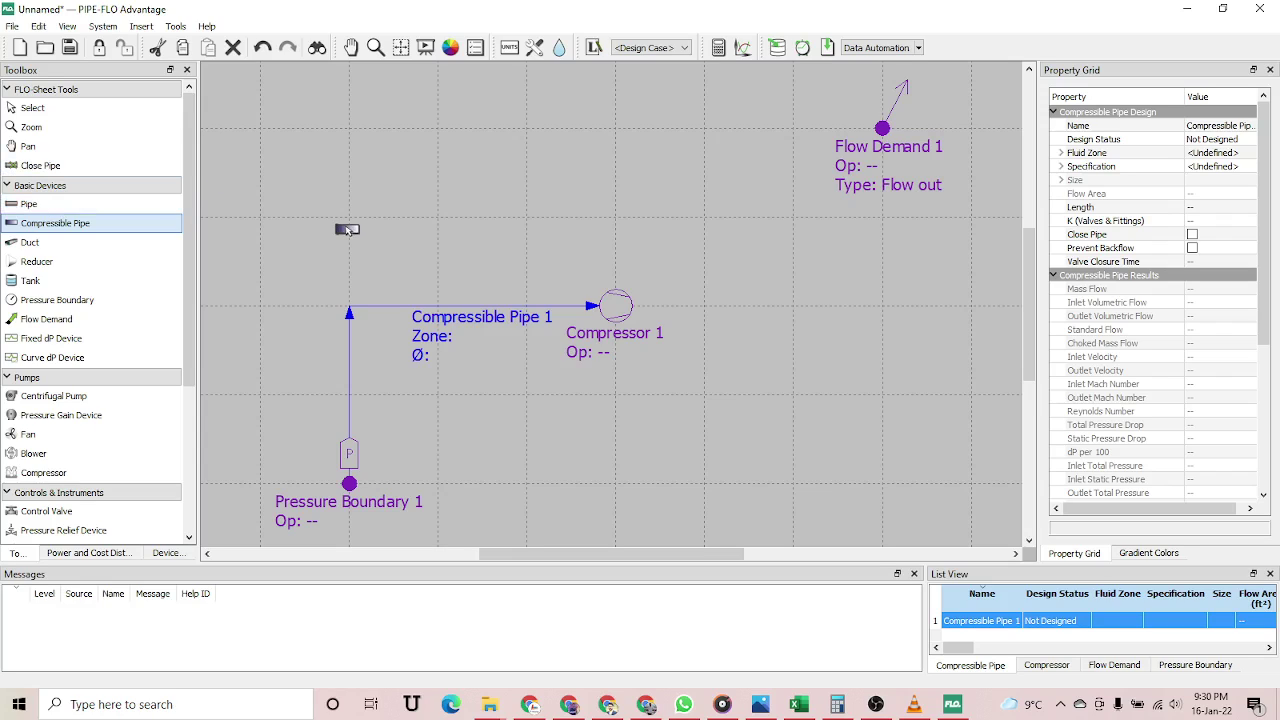
- Draw Compressible Pipe 2 from Compressor 1 up and across to Flow Demand 1
left_click(612, 298)
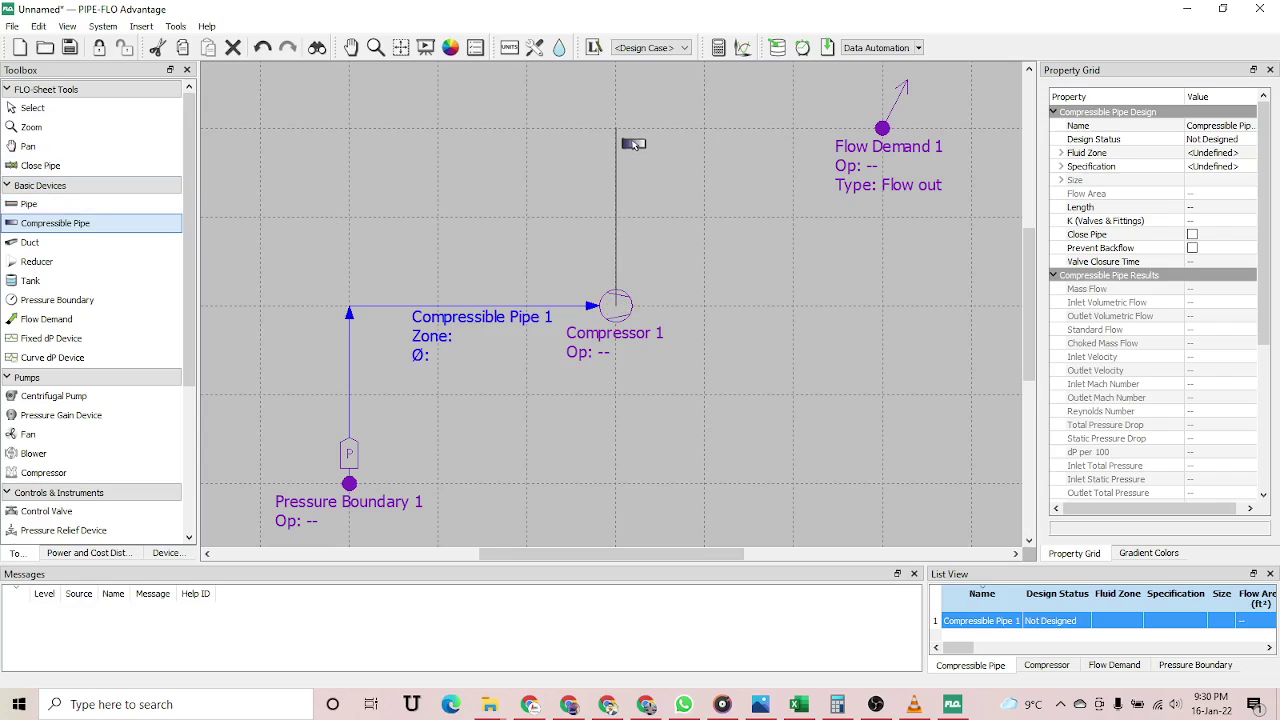
left_click(626, 132)
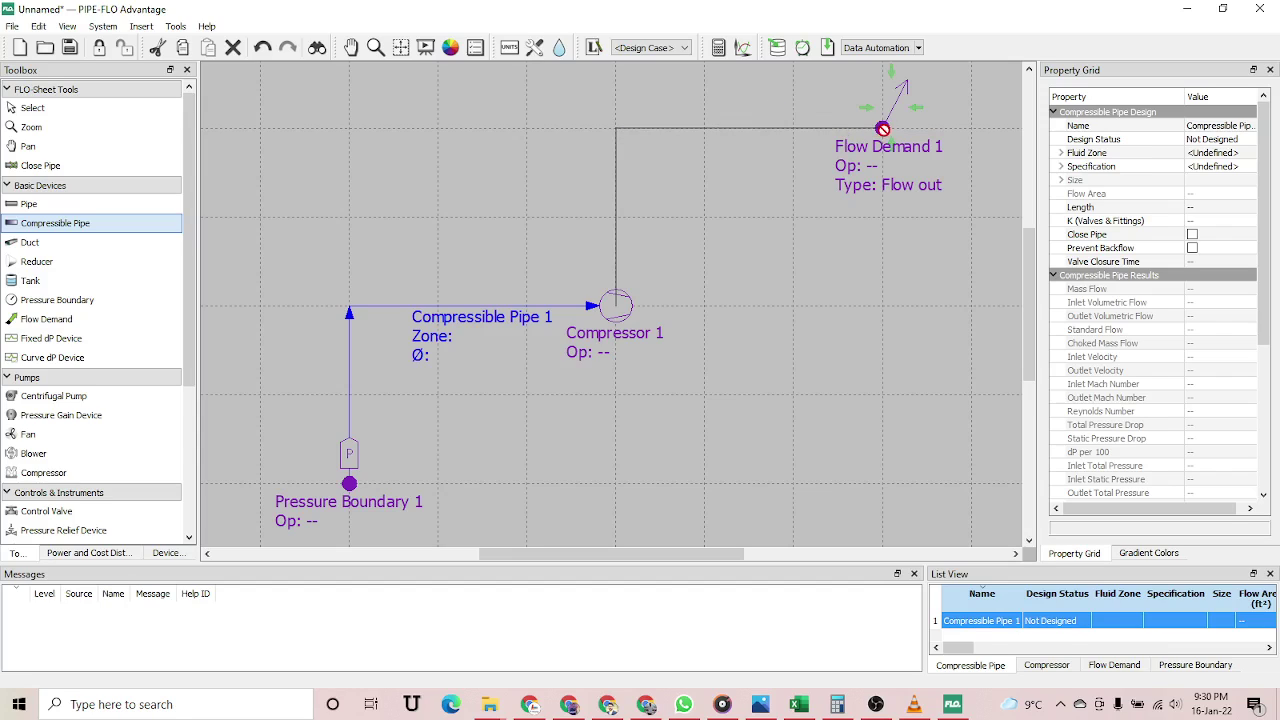
left_click(883, 130)
key("Escape")
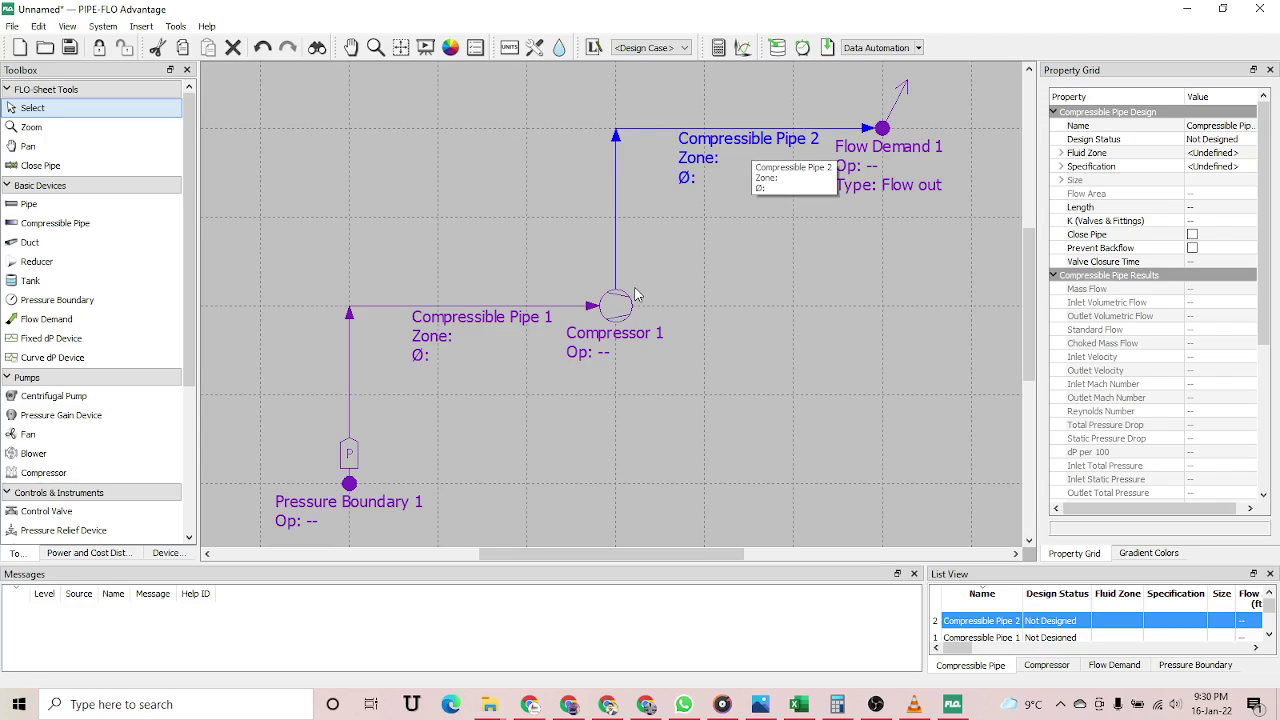
- Delete the Water, Air and Methane 60 F zones and create a new zone named Air
left_click(560, 50)
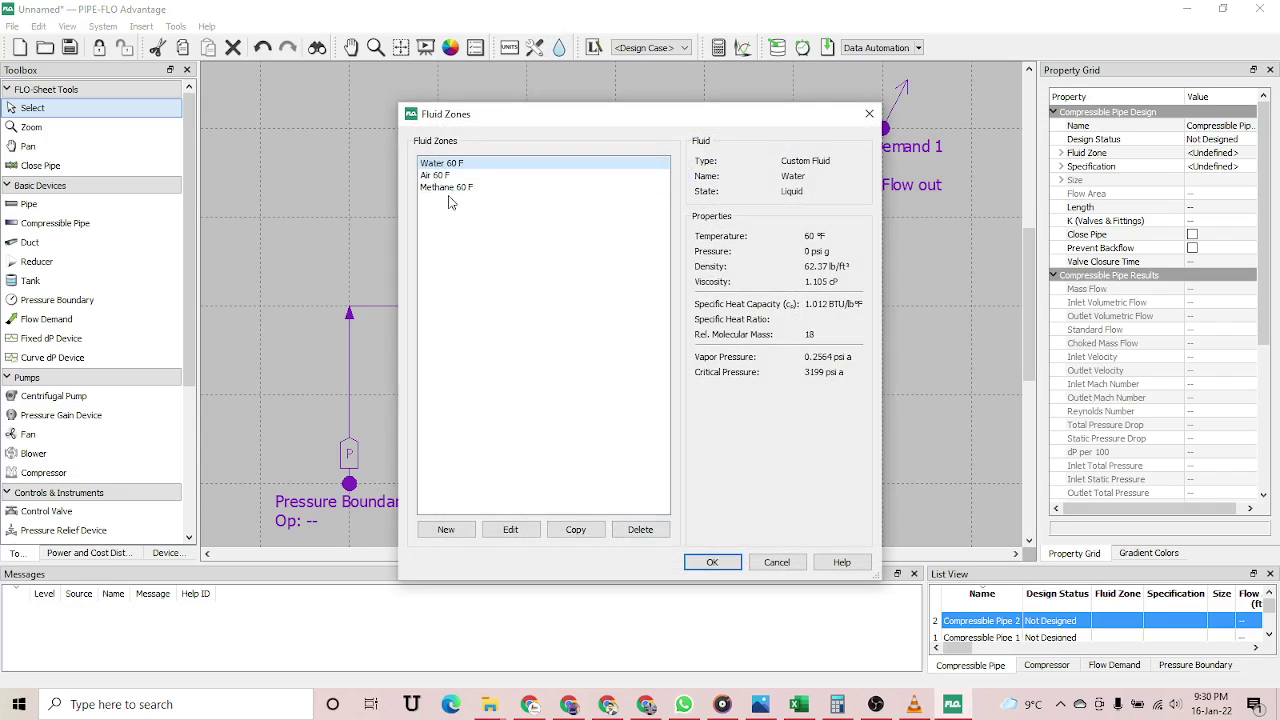
left_click(640, 529)
left_click(640, 529)
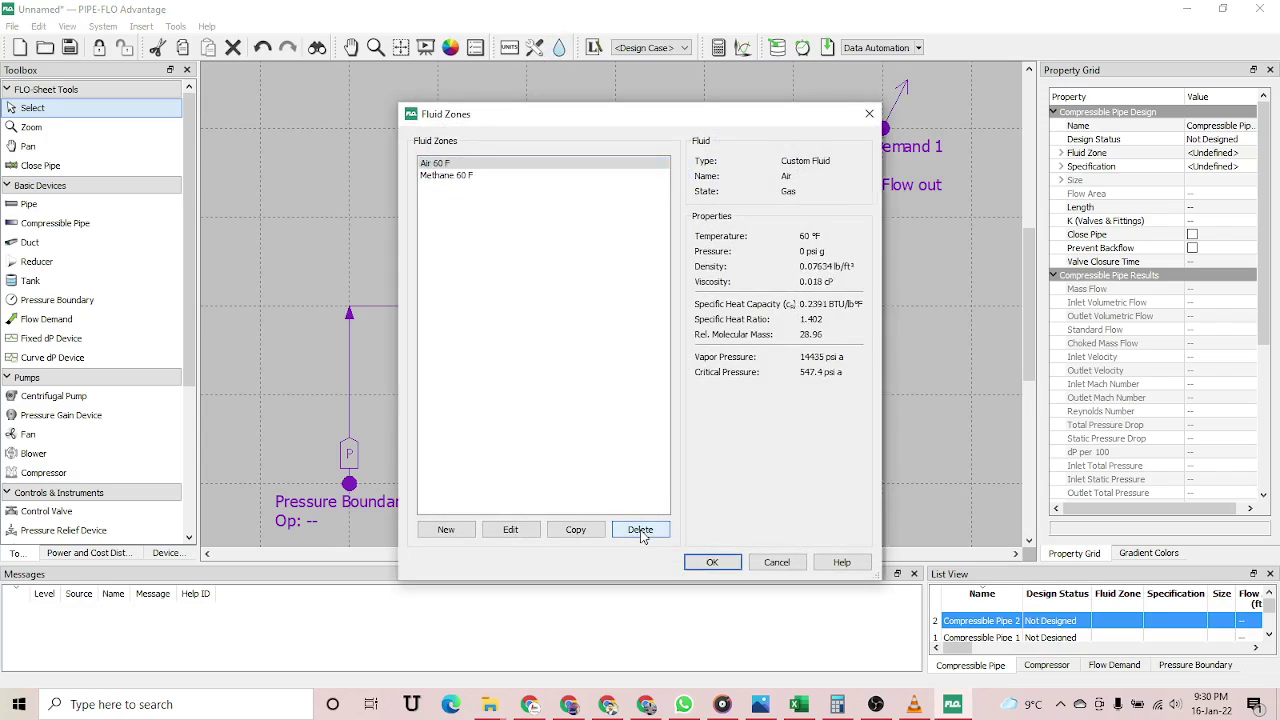
left_click(640, 529)
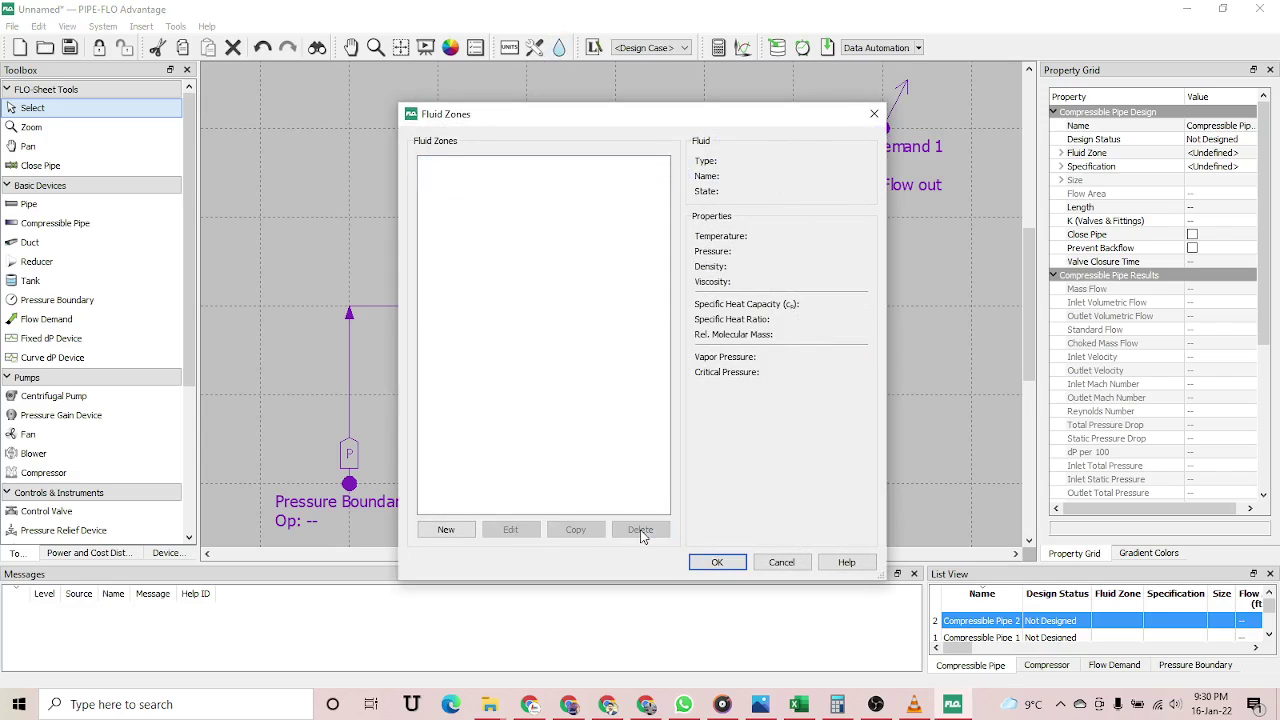
left_click(447, 530)
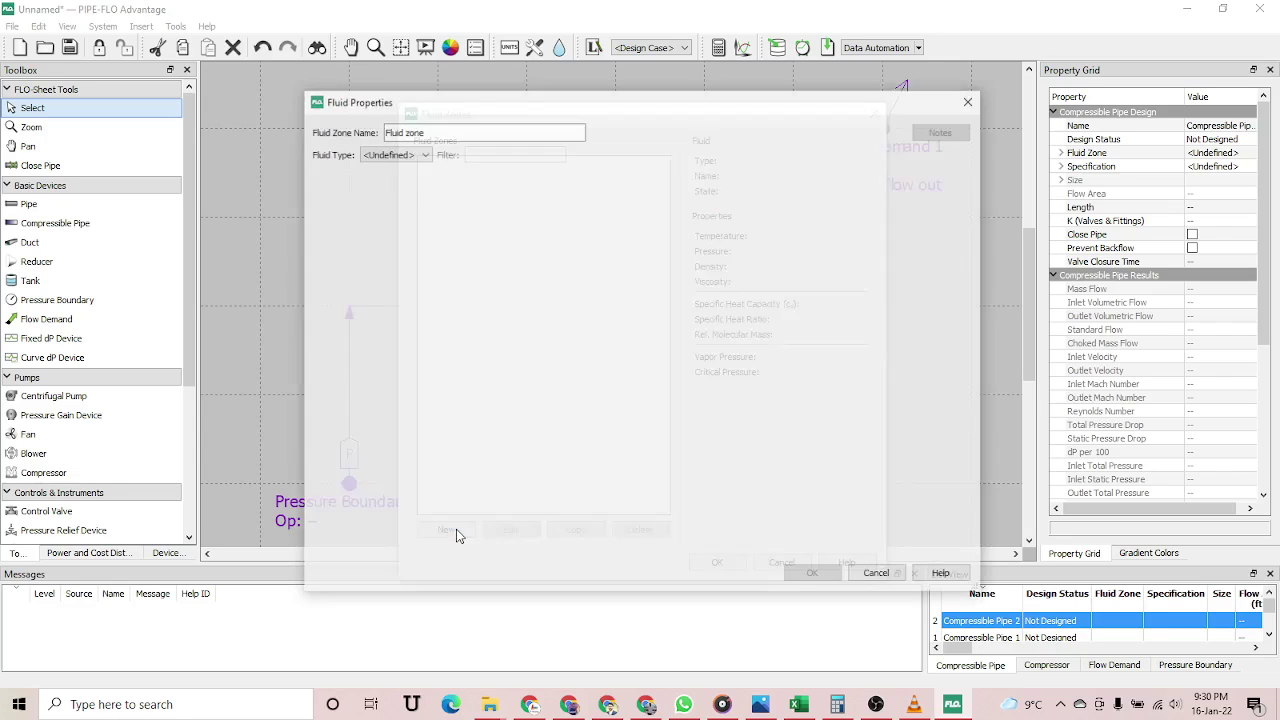
left_click(427, 136)
key("BackSpace")
key("BackSpace")
key("BackSpace")
key("BackSpace")
key("BackSpace")
key("BackSpace")
key("BackSpace")
key("BackSpace")
key("BackSpace")
key("BackSpace")
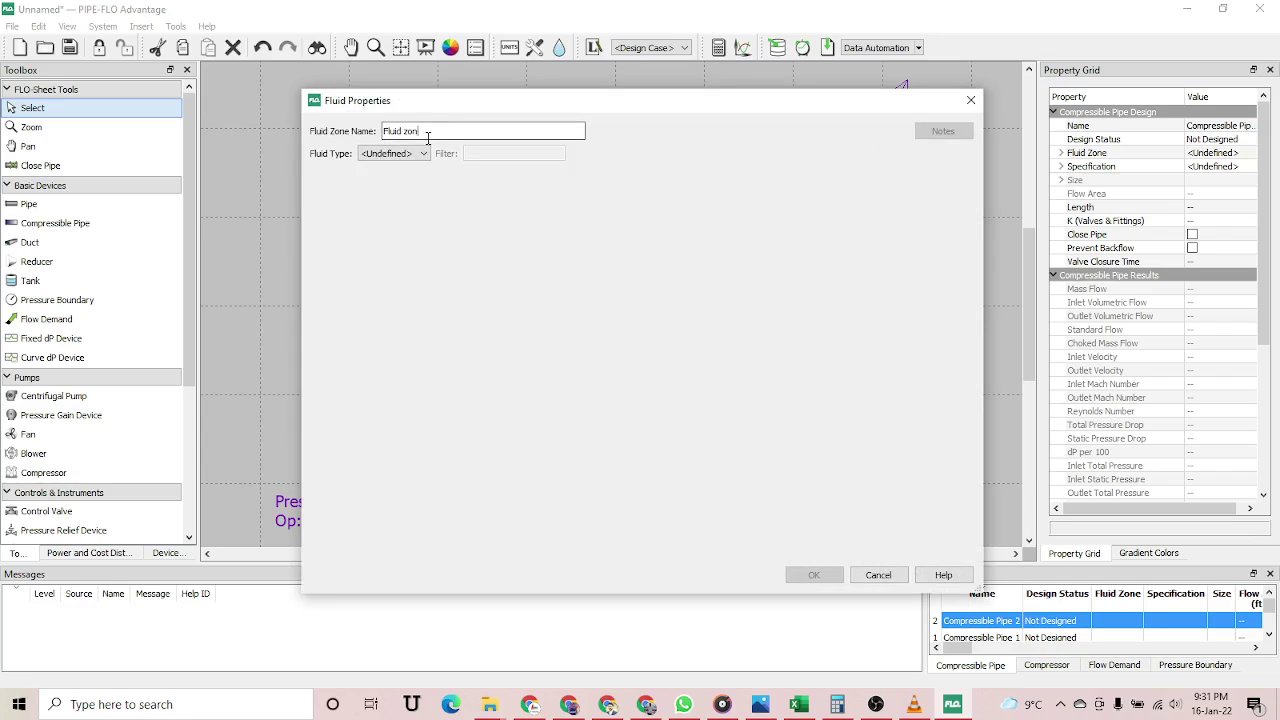
type("Air")
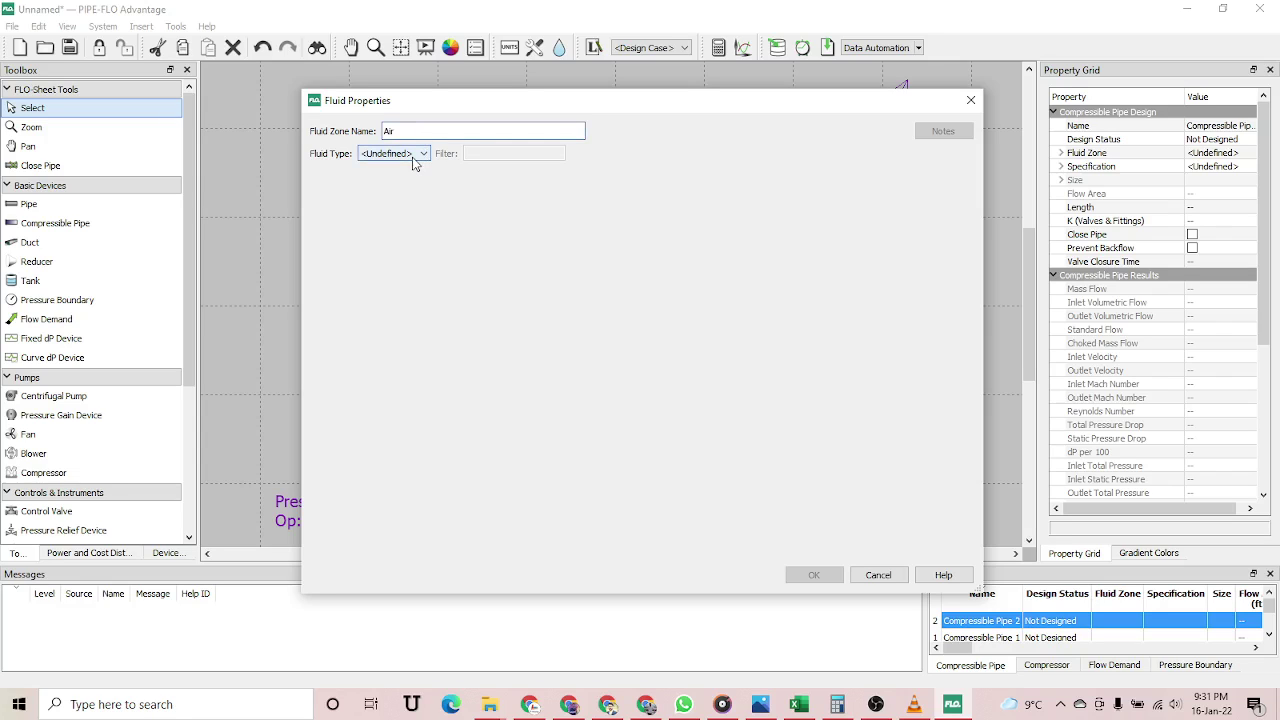
- Set the Air zone to NIST Air (dry) at 90 °F and 40 psi g
left_click(414, 155)
left_click(394, 177)
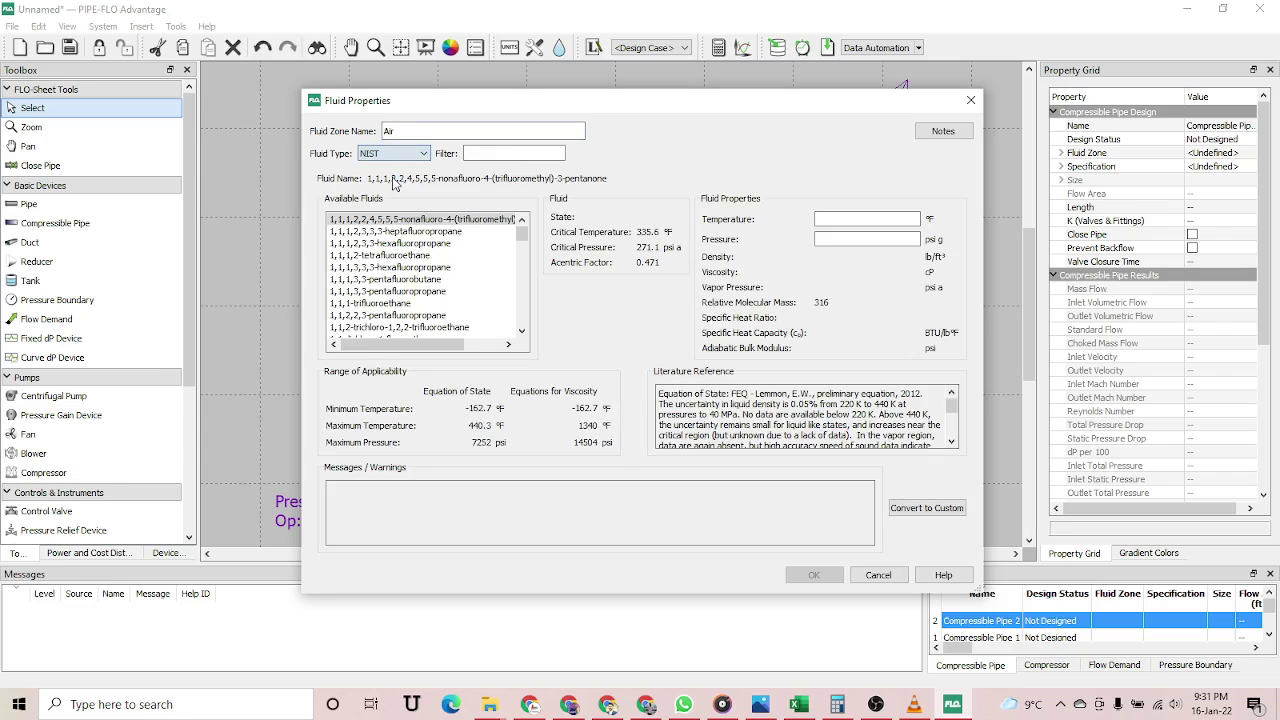
type("Air")
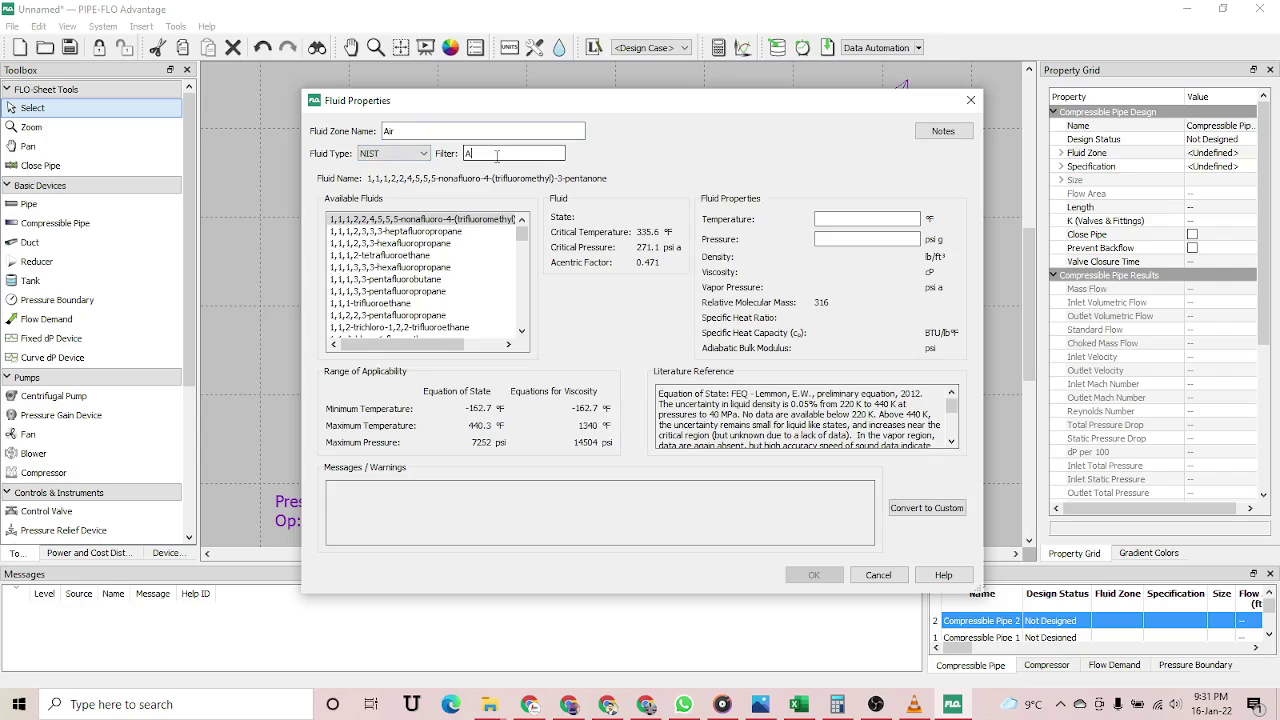
left_click(361, 216)
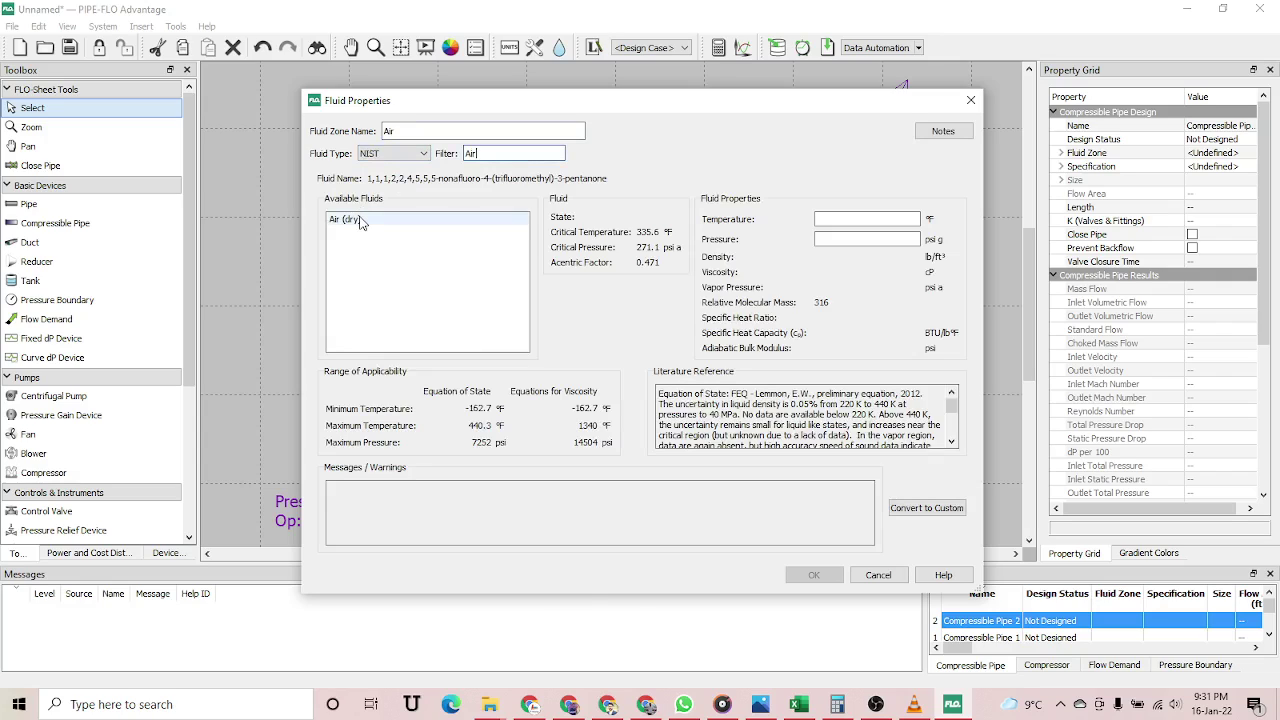
left_click(893, 222)
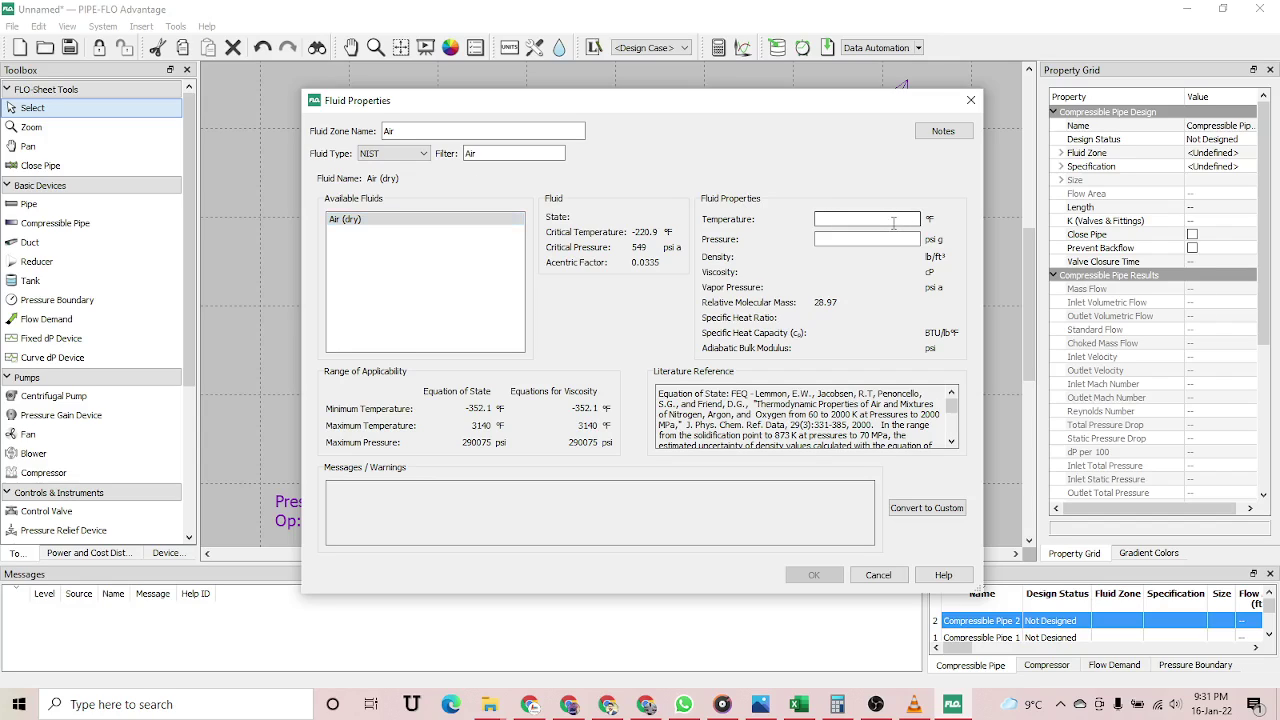
type("90")
left_click(880, 238)
type("40")
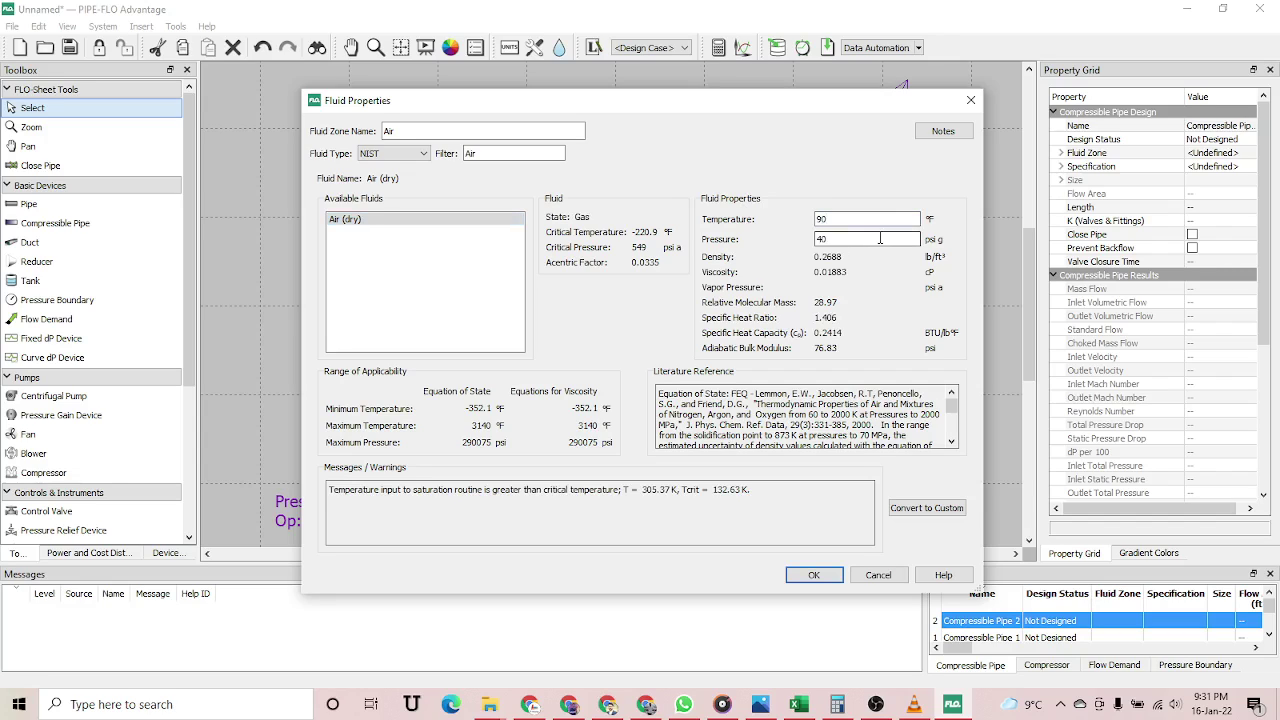
left_click(812, 580)
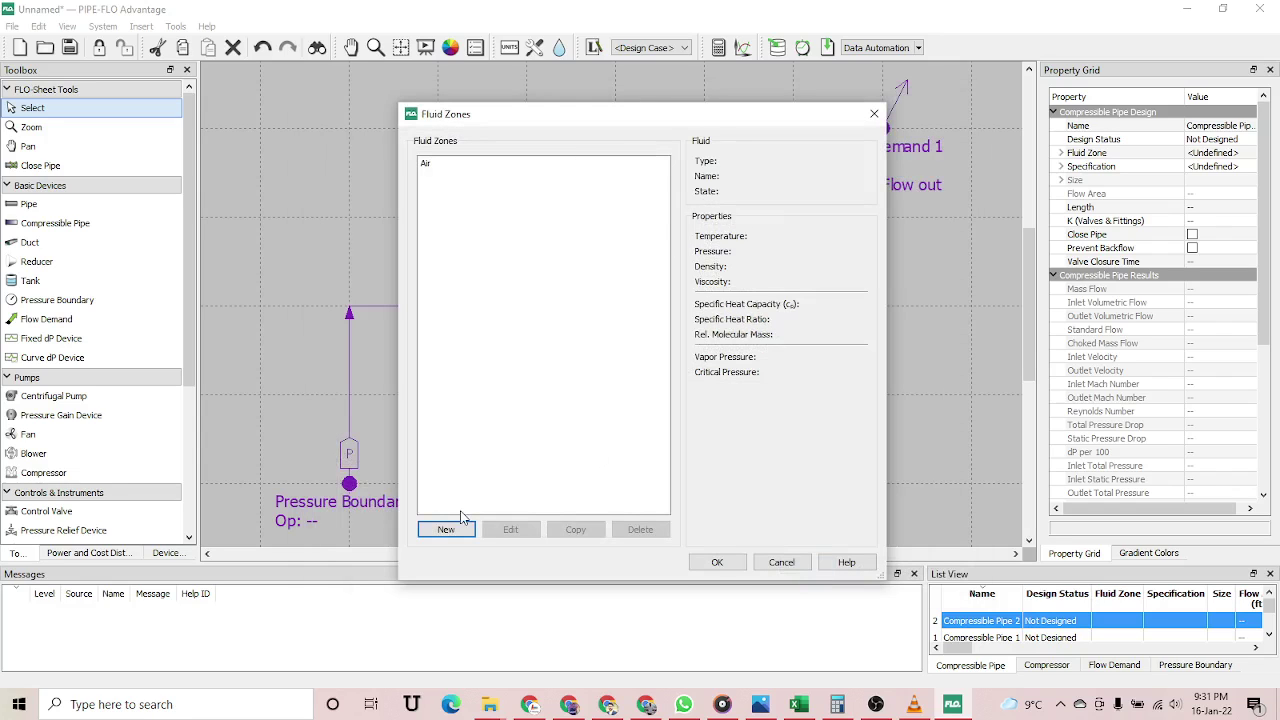
- Create a new zone named Compressed using NIST Air (dry) as its fluid
left_click(463, 526)
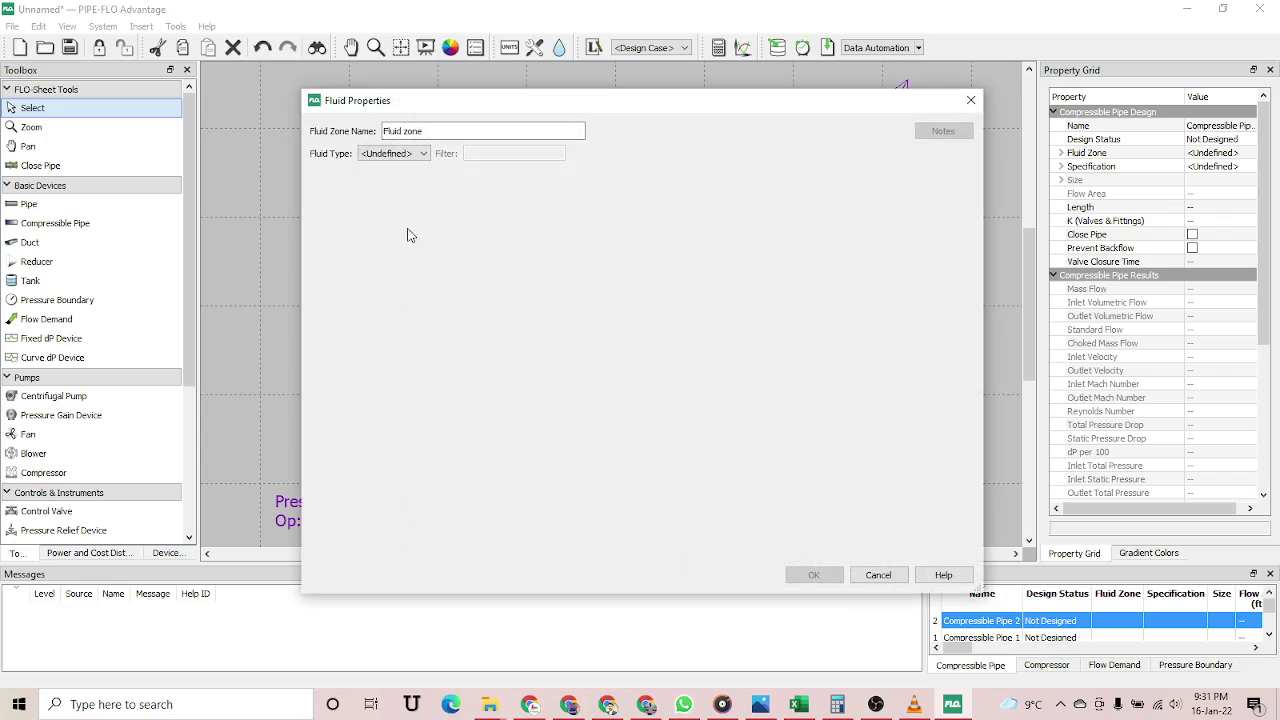
left_click(437, 130)
key("BackSpace")
key("BackSpace")
key("BackSpace")
key("BackSpace")
key("BackSpace")
key("BackSpace")
key("BackSpace")
key("BackSpace")
key("BackSpace")
key("BackSpace")
type("Compressed")
left_click(395, 155)
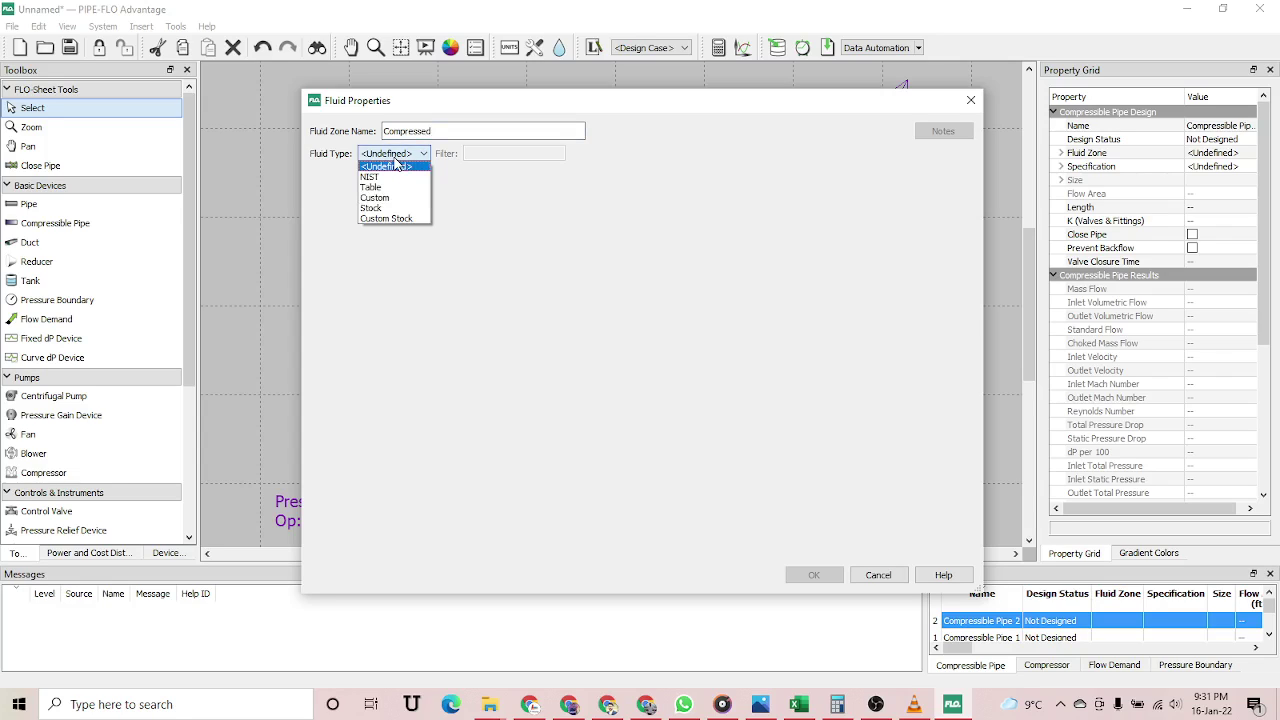
left_click(372, 177)
left_click(479, 157)
type("Air")
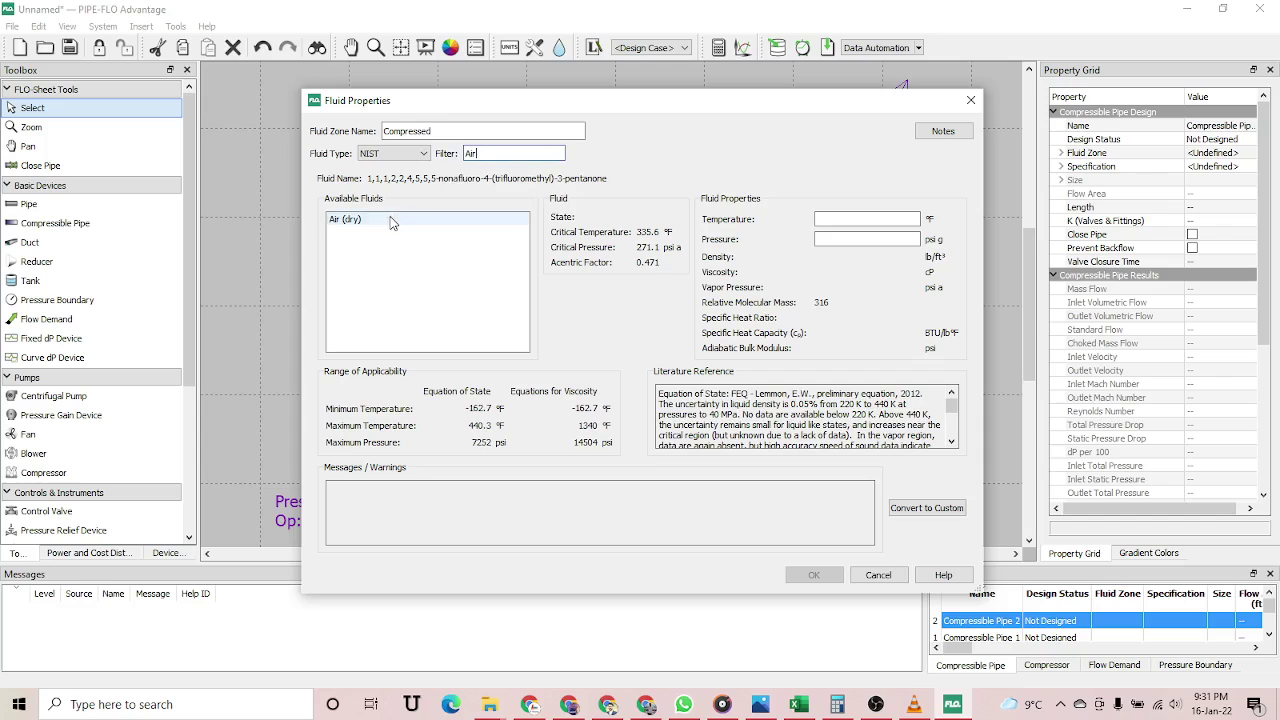
left_click(391, 220)
- Give the Compressed zone 90 °F and 88 psi g and save it
left_click(890, 218)
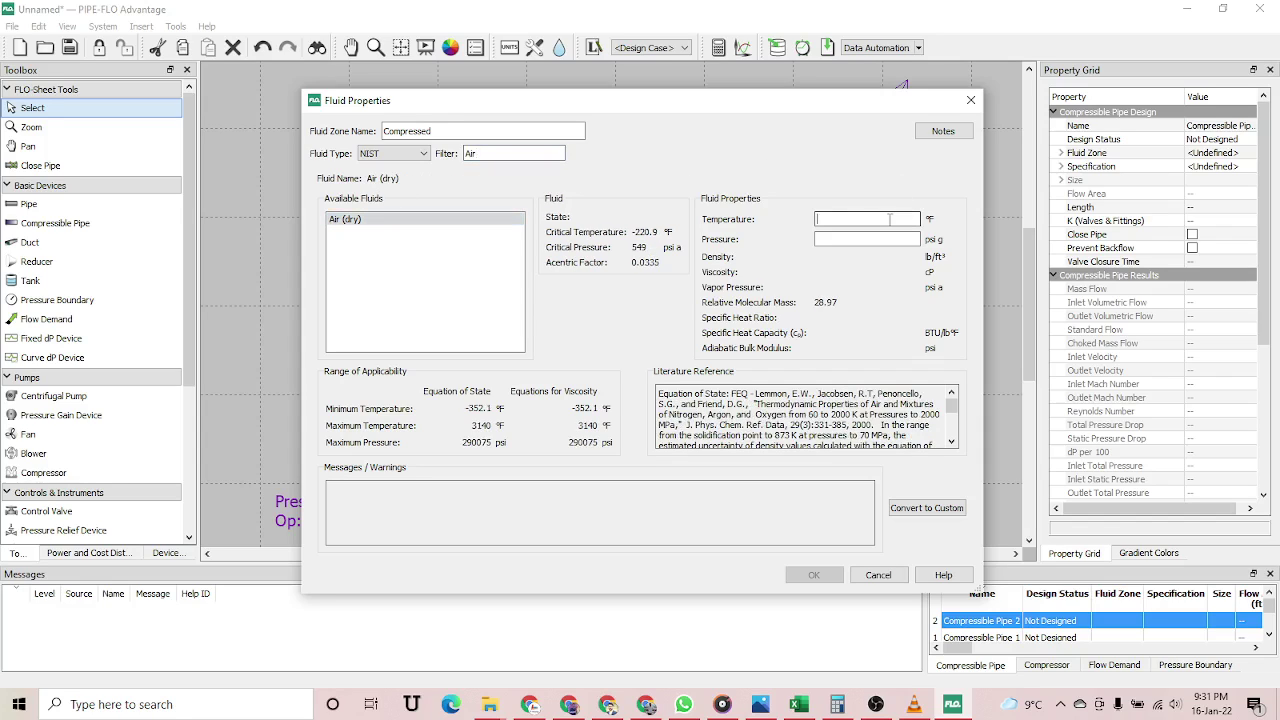
type("90")
left_click(853, 240)
type("88")
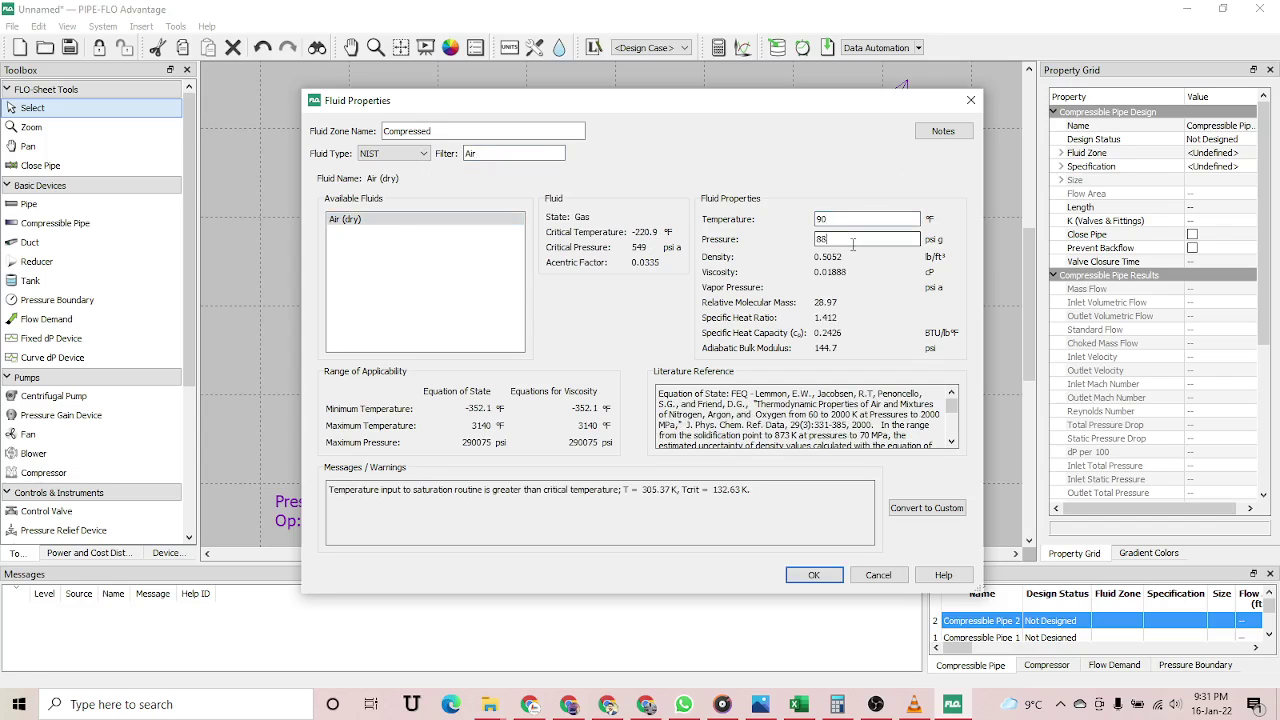
left_click(815, 575)
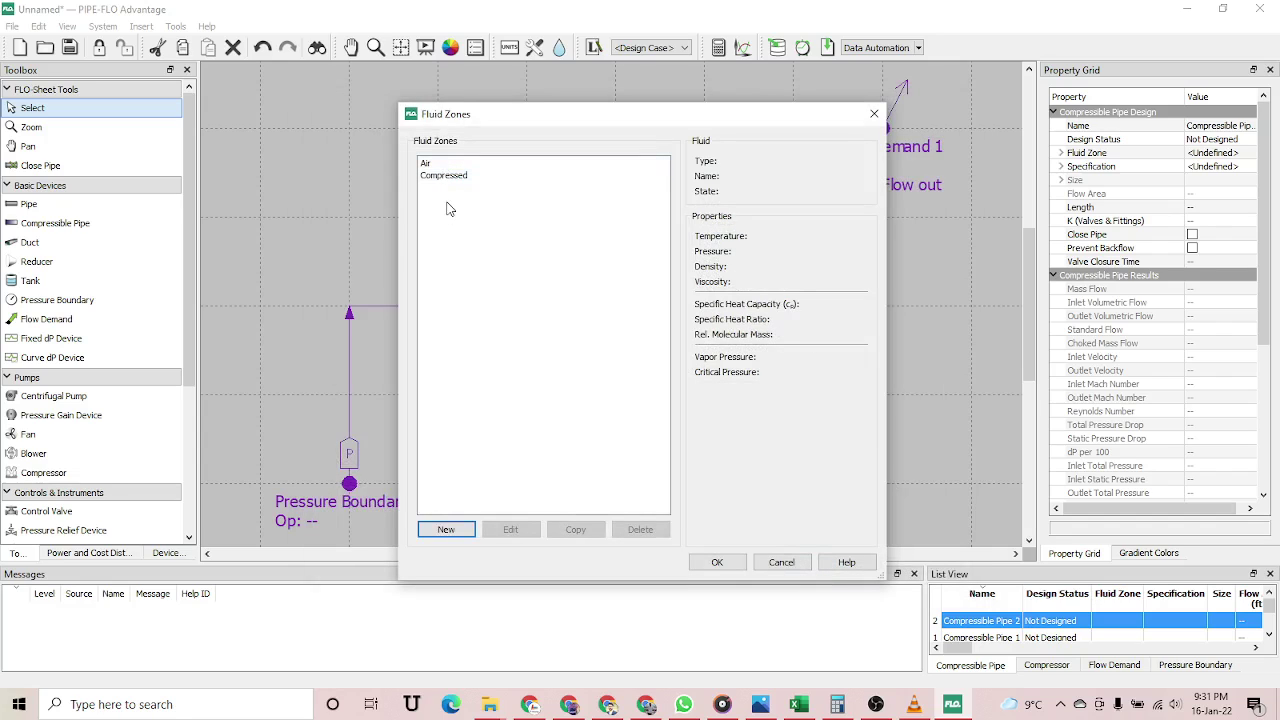
- Rename the zone to Compressed Air and return to the FLO-Sheet
left_click(447, 177)
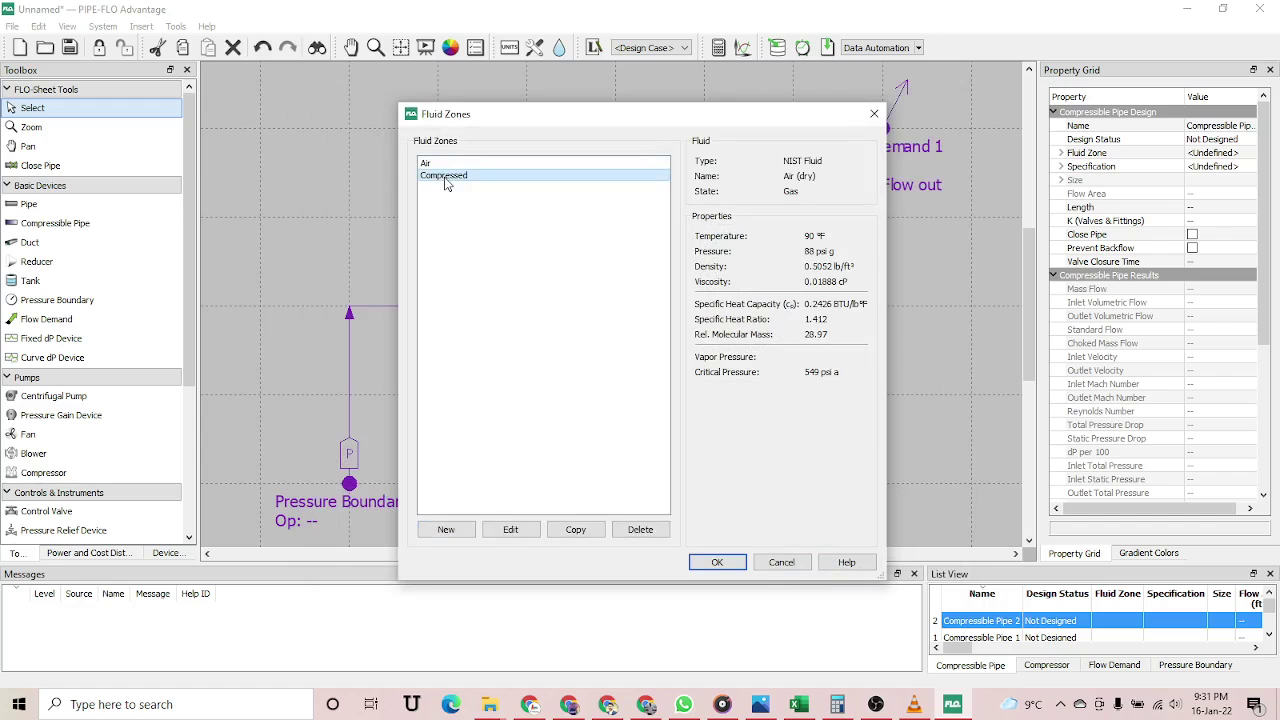
left_click(511, 530)
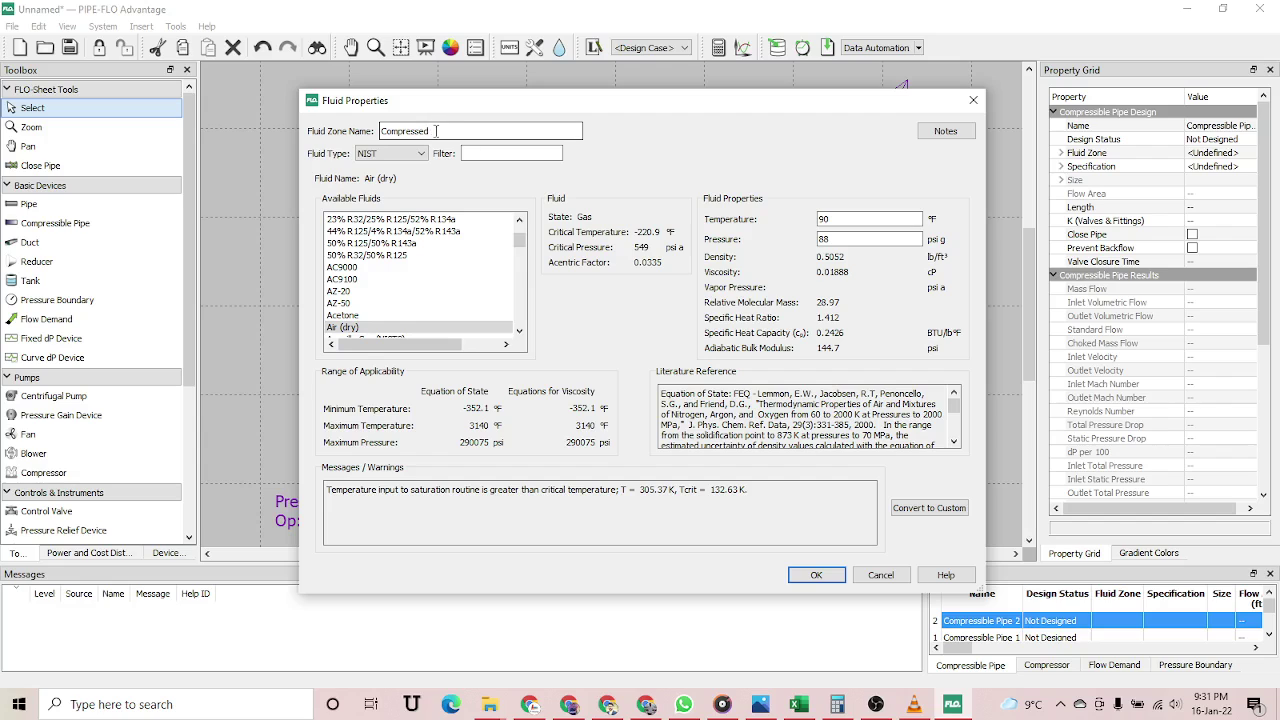
type("Air")
left_click(815, 575)
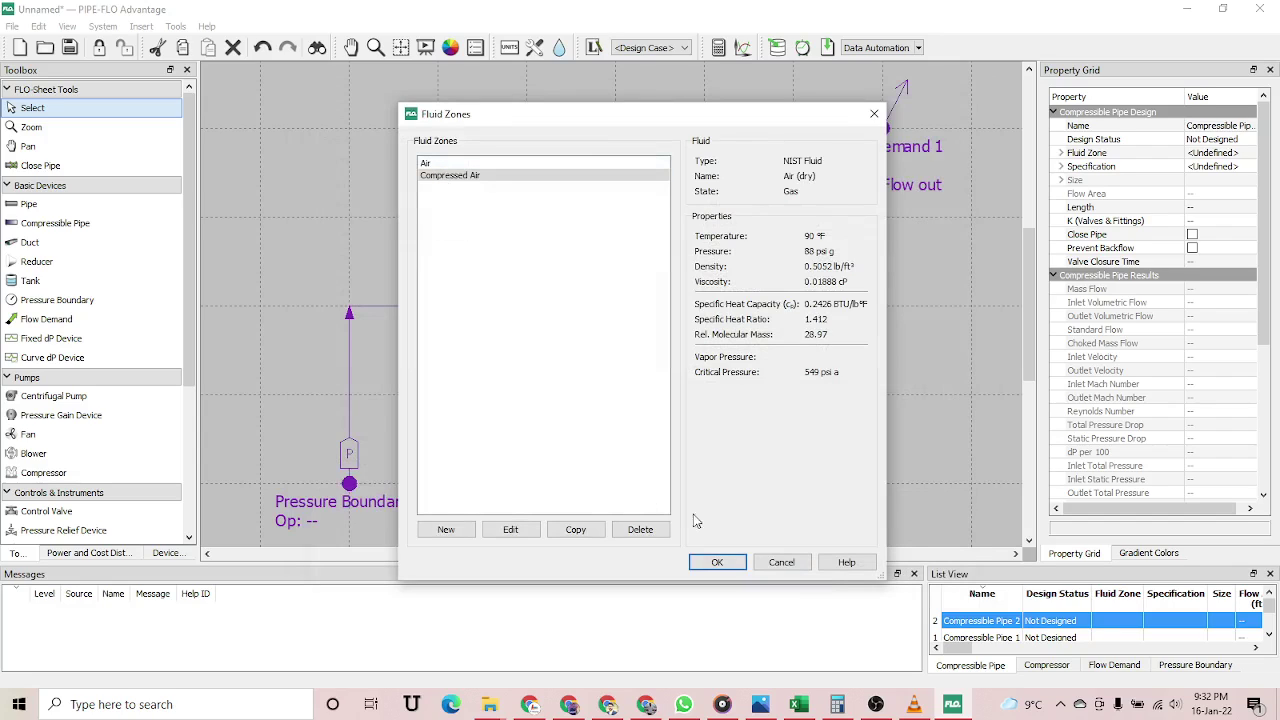
left_click(726, 563)
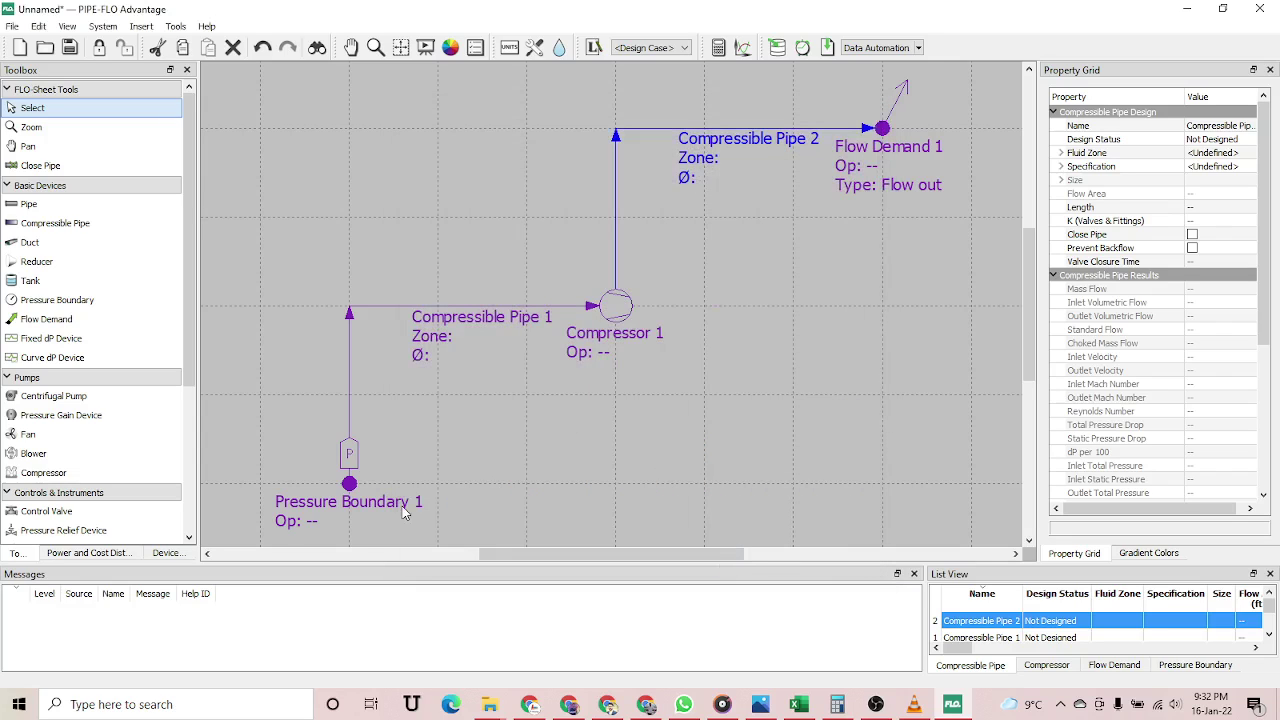
left_click(354, 458)
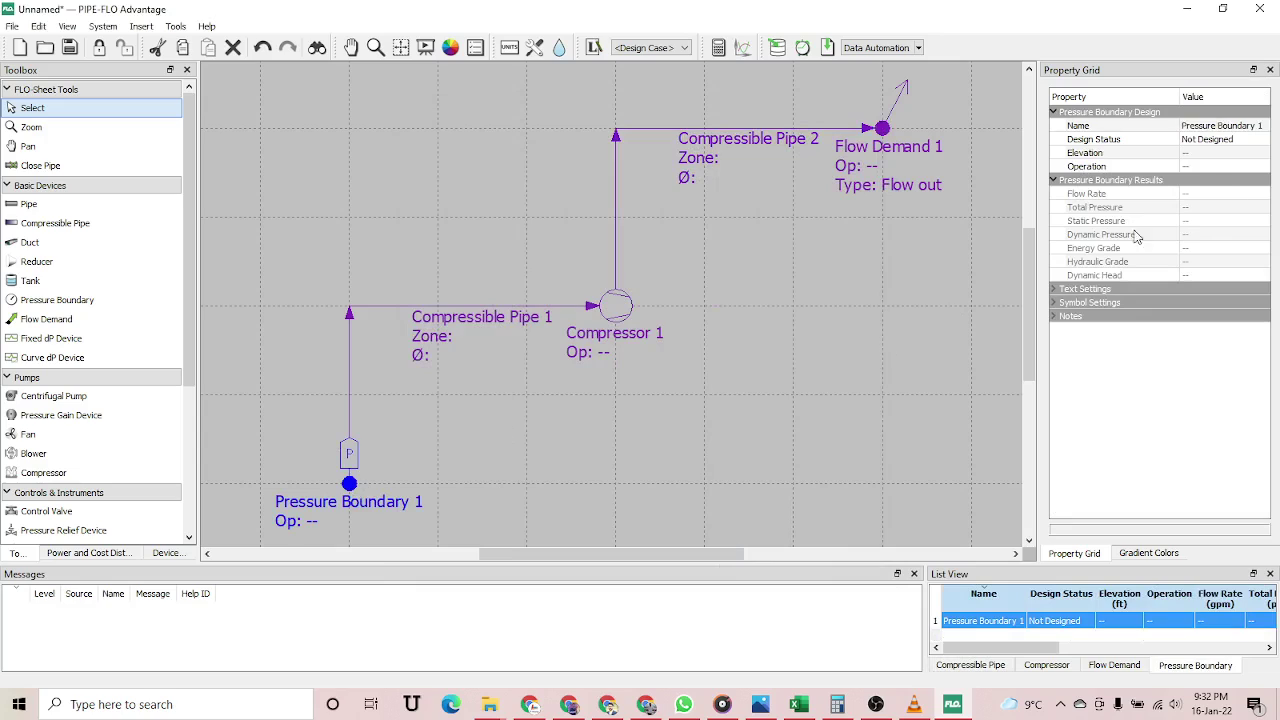
- Set Pressure Boundary 1 to 0 ft elevation and 40 psi g total pressure
left_click(1204, 154)
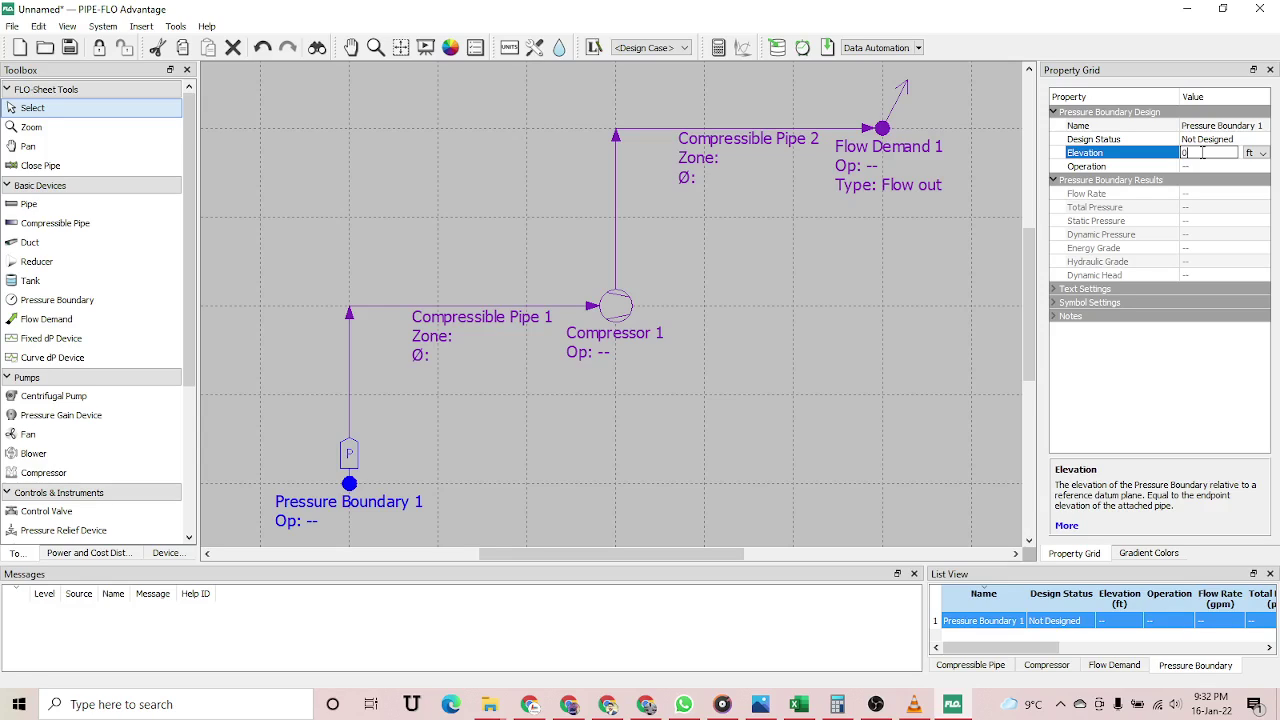
left_click(1206, 167)
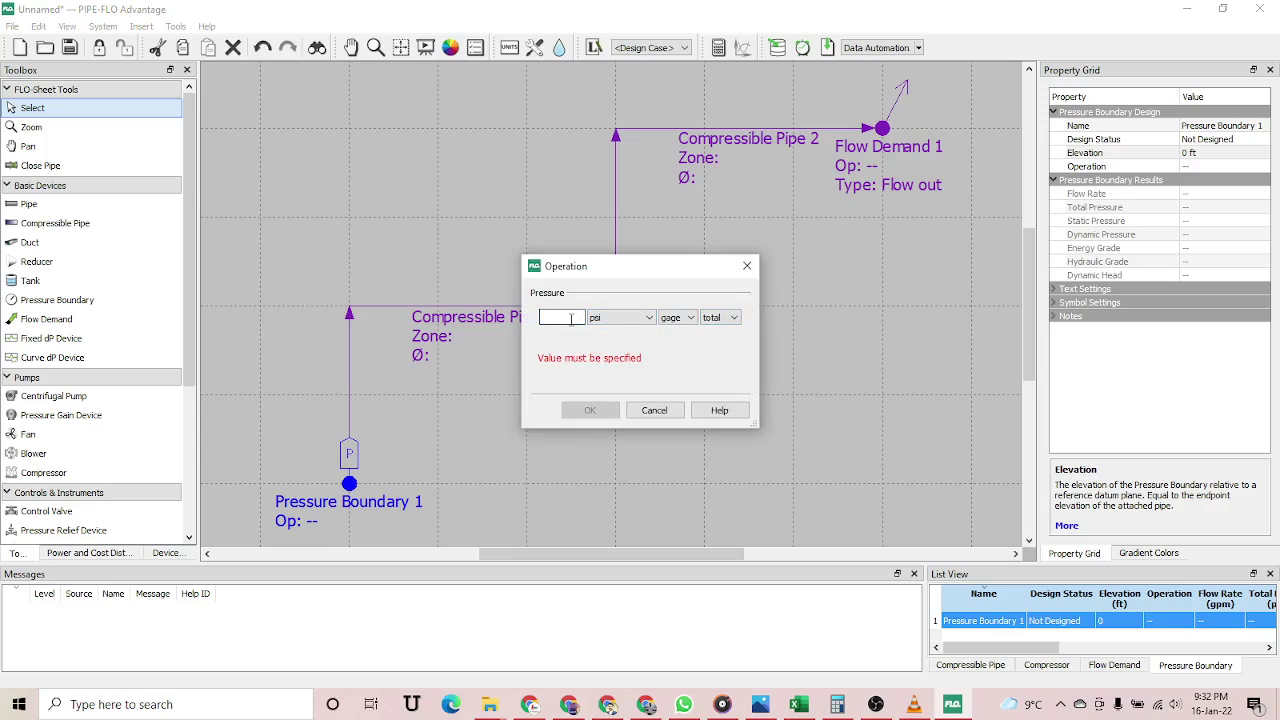
type("40")
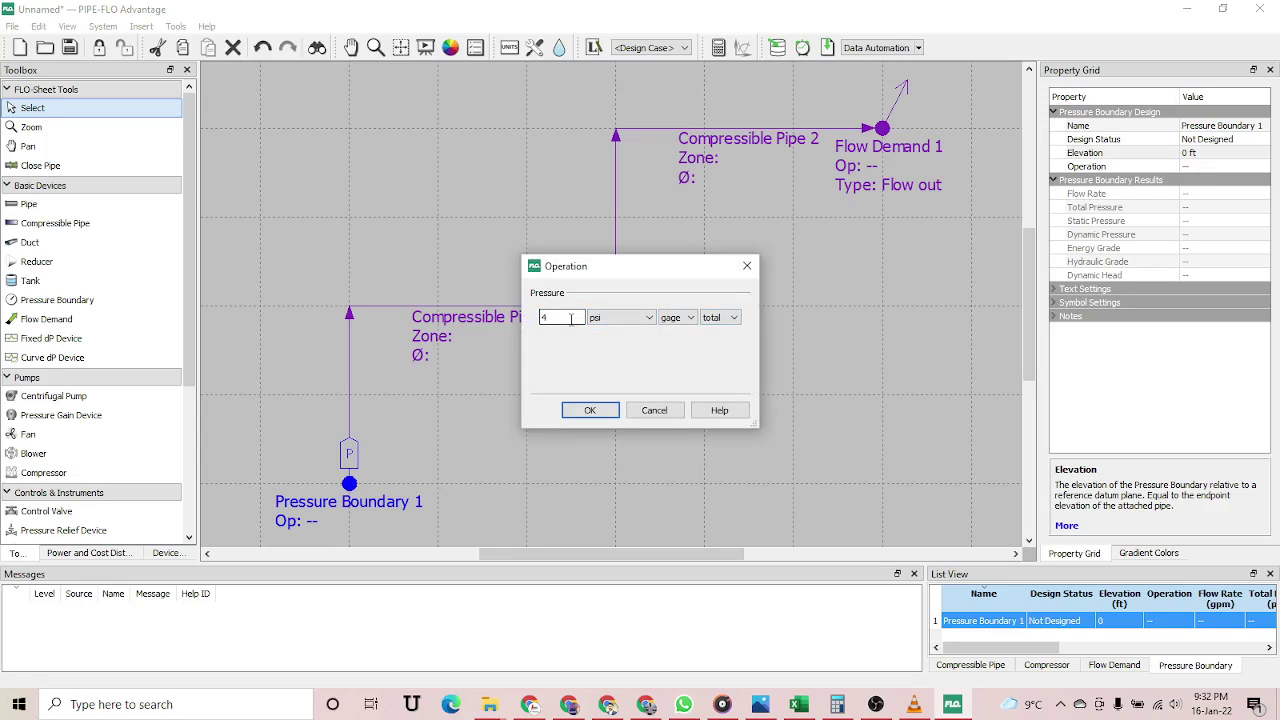
left_click(592, 410)
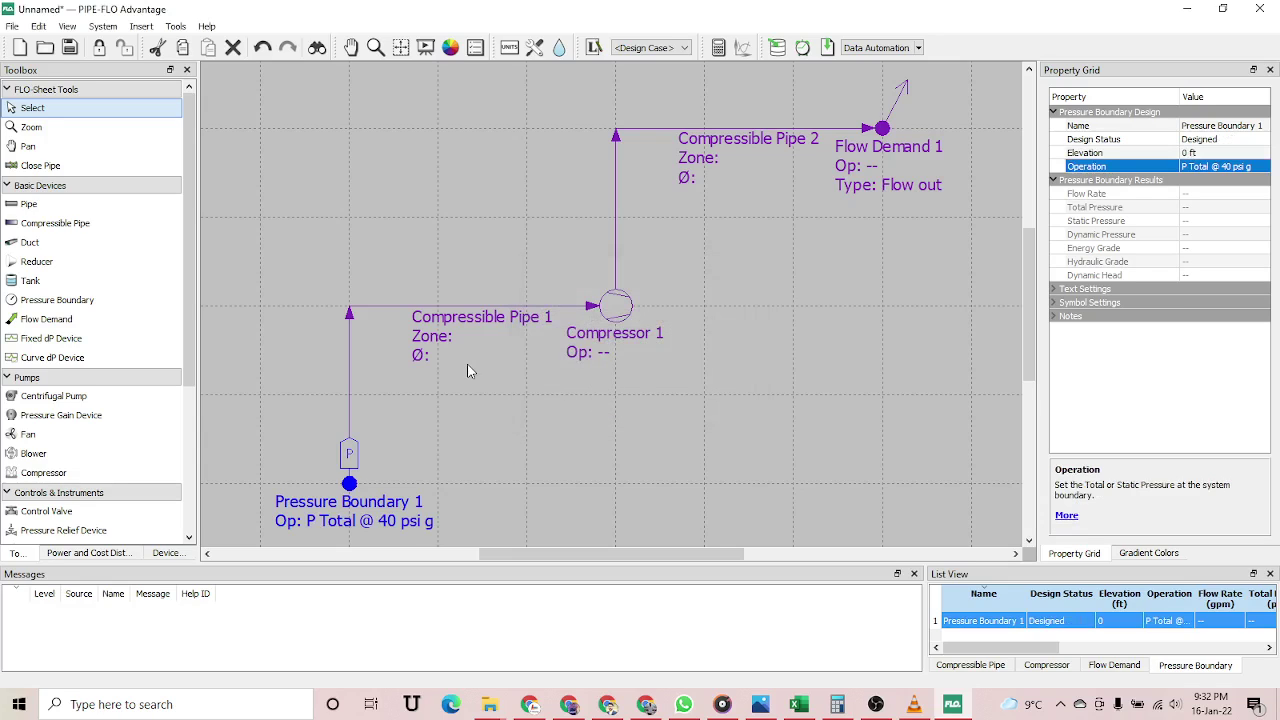
left_click(437, 319)
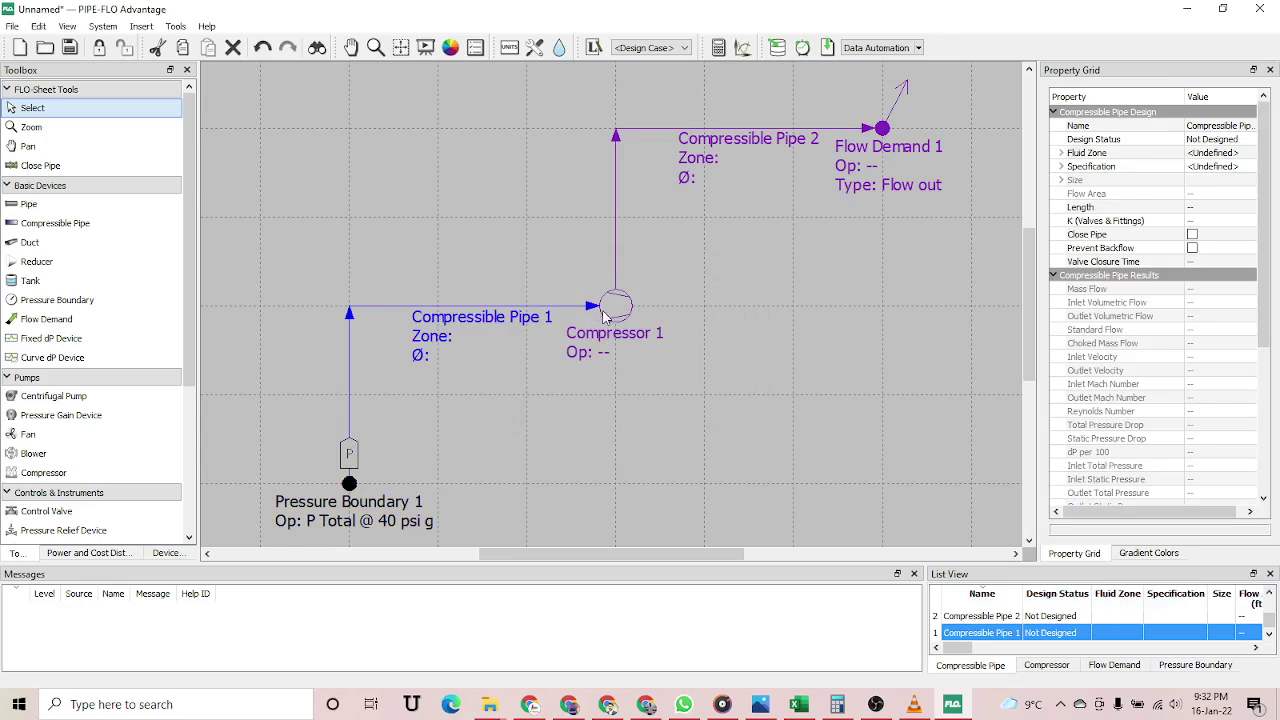
- Assign Compressible Pipe 1 the Air fluid zone and Steel Sched 40 specification
left_click(1235, 155)
left_click(1234, 158)
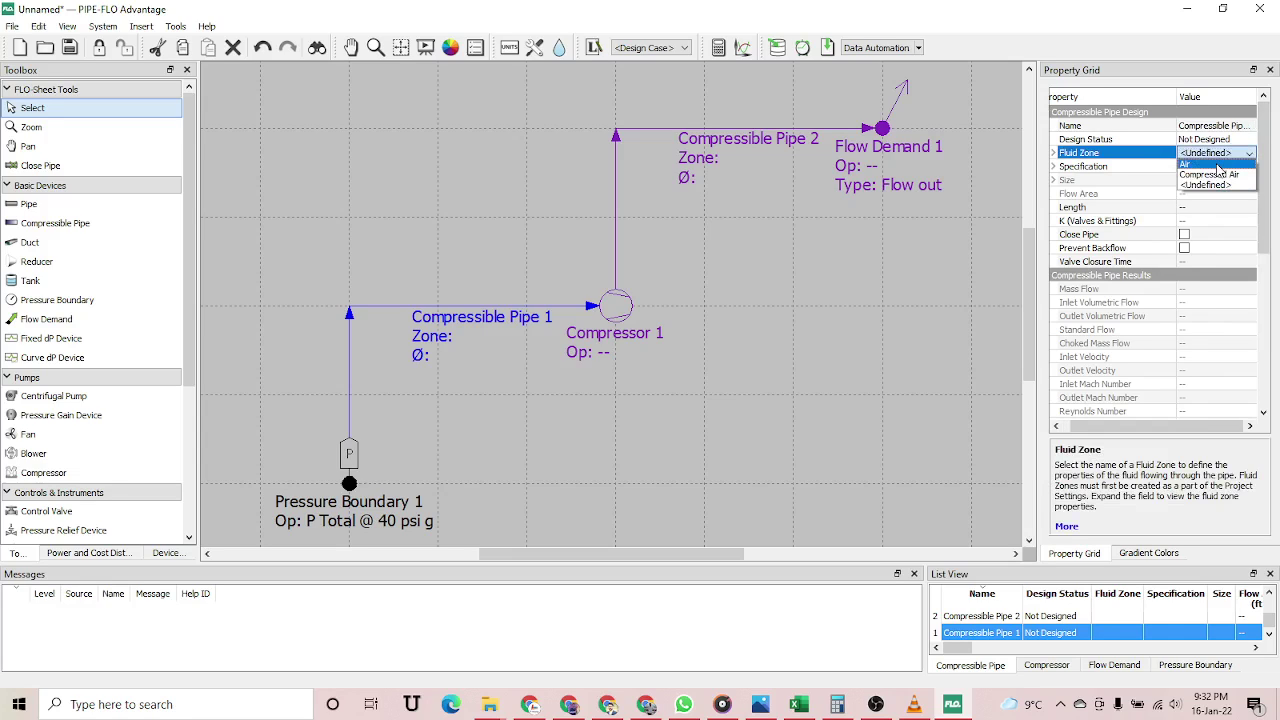
left_click(1217, 165)
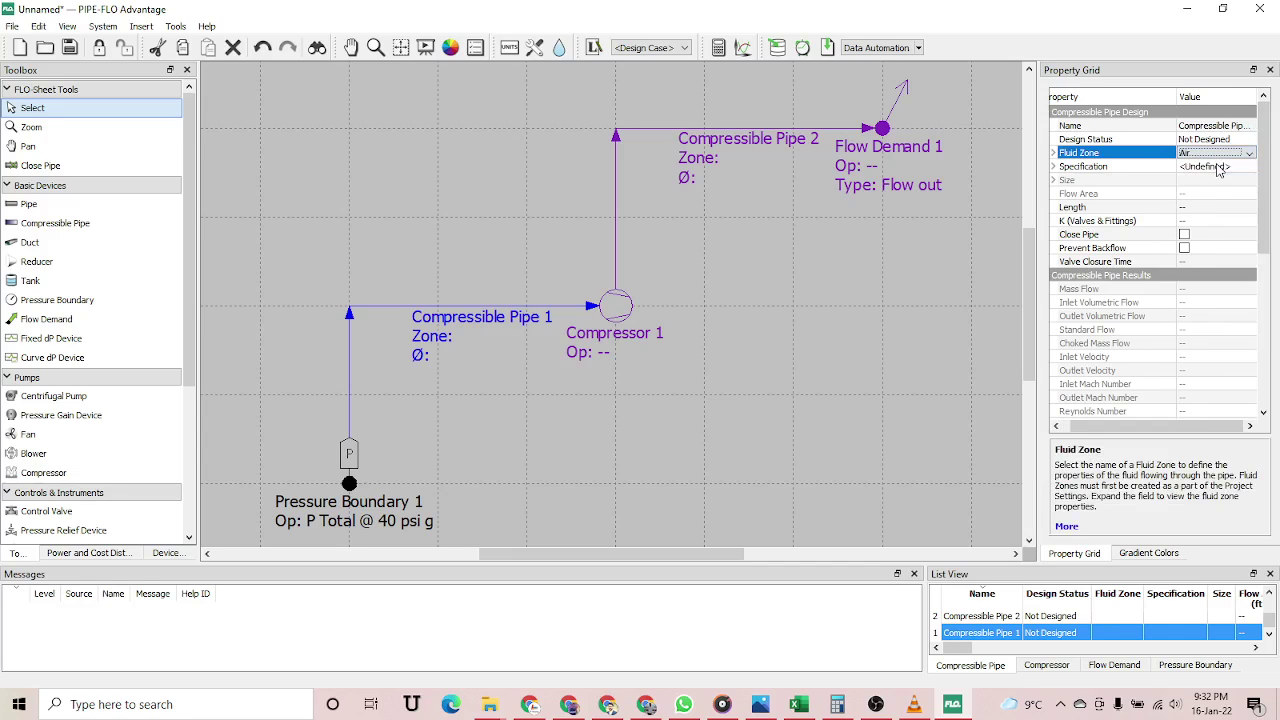
left_click(1219, 167)
left_click(1220, 170)
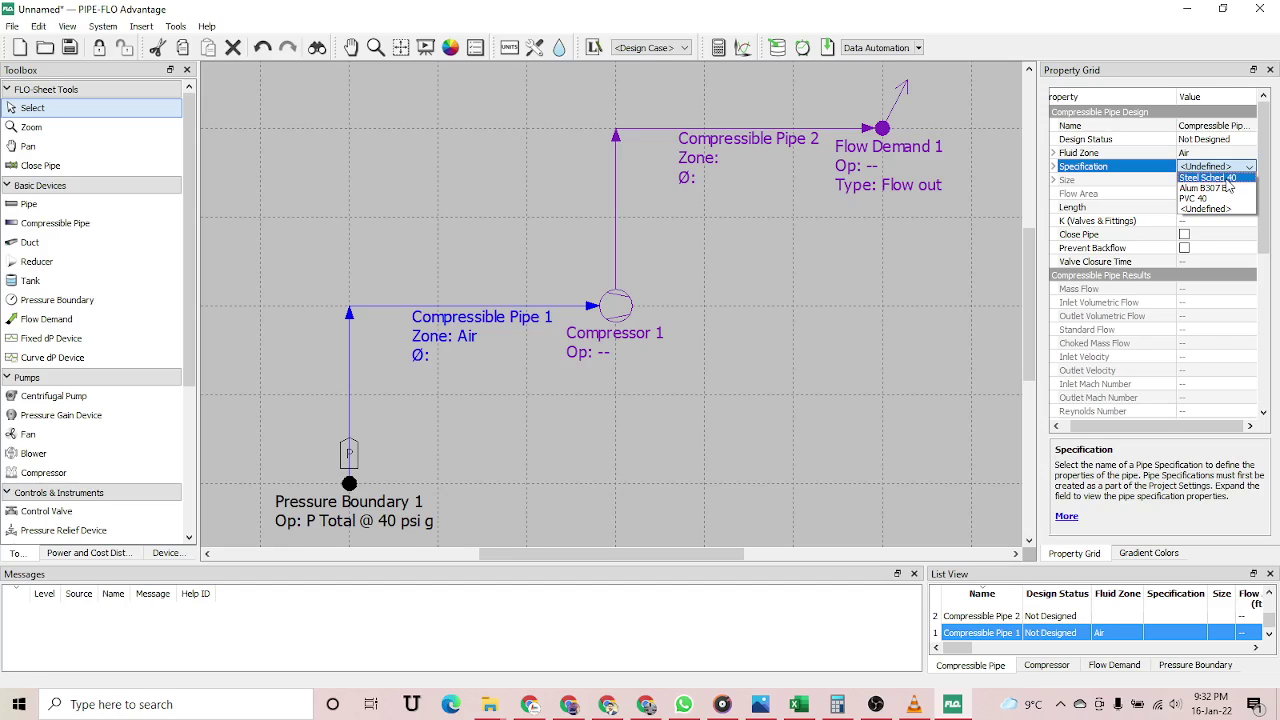
left_click(1222, 180)
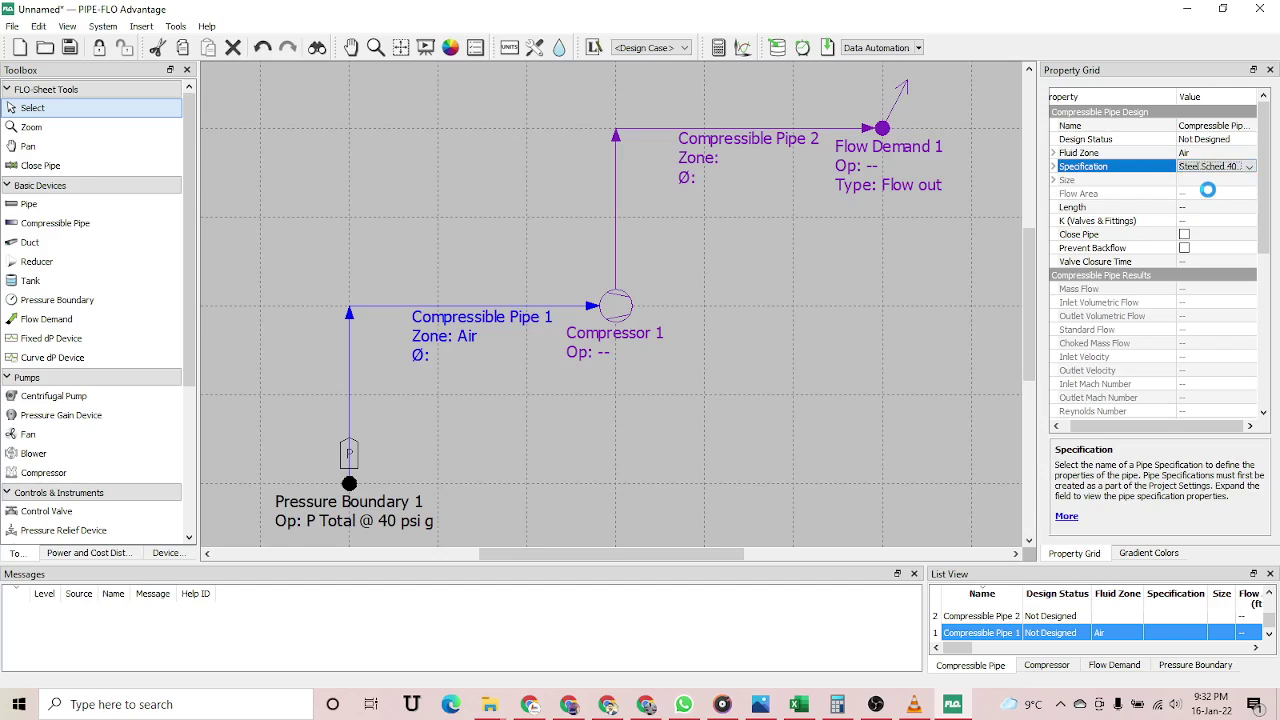
left_click(1218, 191)
- Make Compressible Pipe 1 a 2 in nominal size, 3 ft long
left_click(1218, 180)
left_click(1249, 180)
scroll(1248, 258, "down", 5)
scroll(1248, 258, "up", 4)
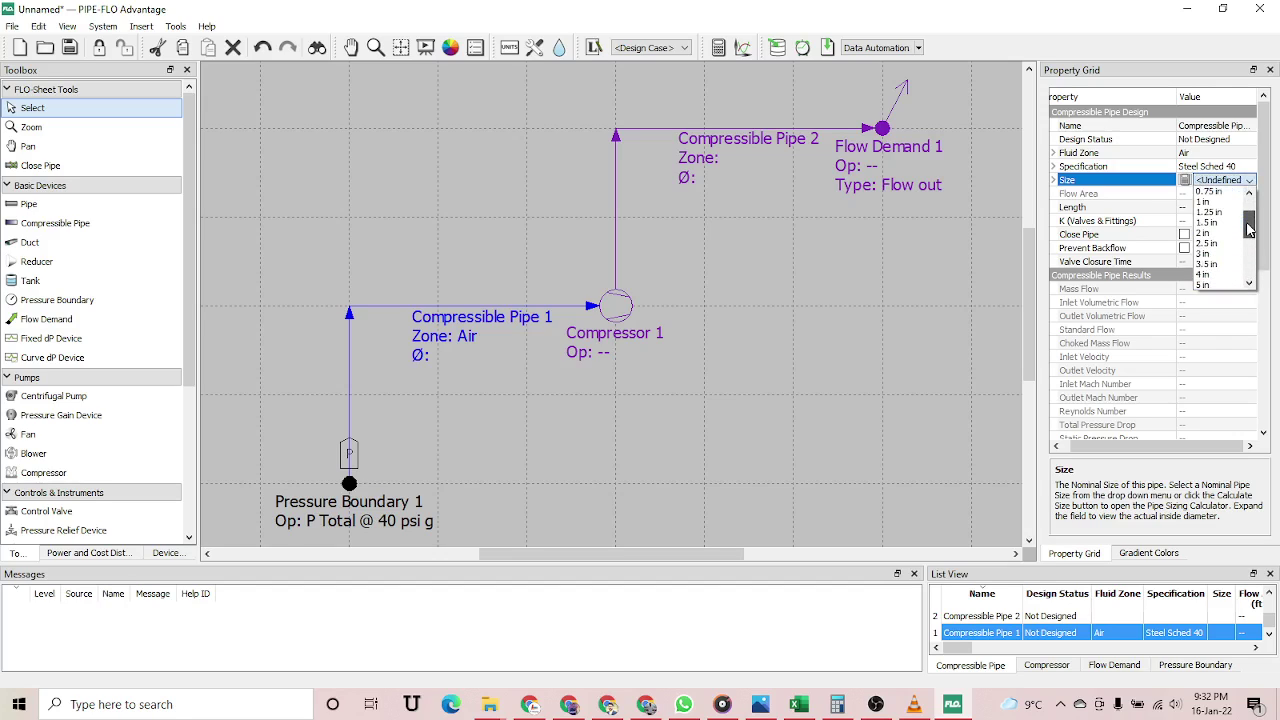
left_click(1237, 233)
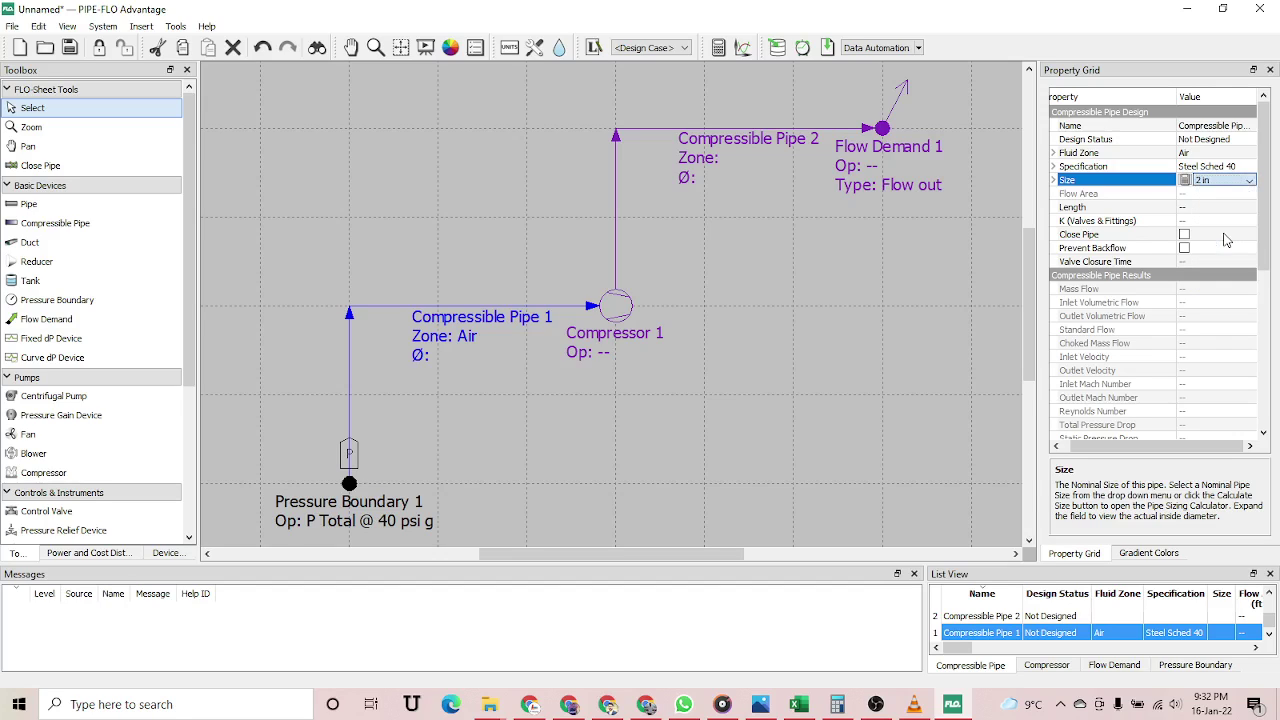
left_click(1205, 207)
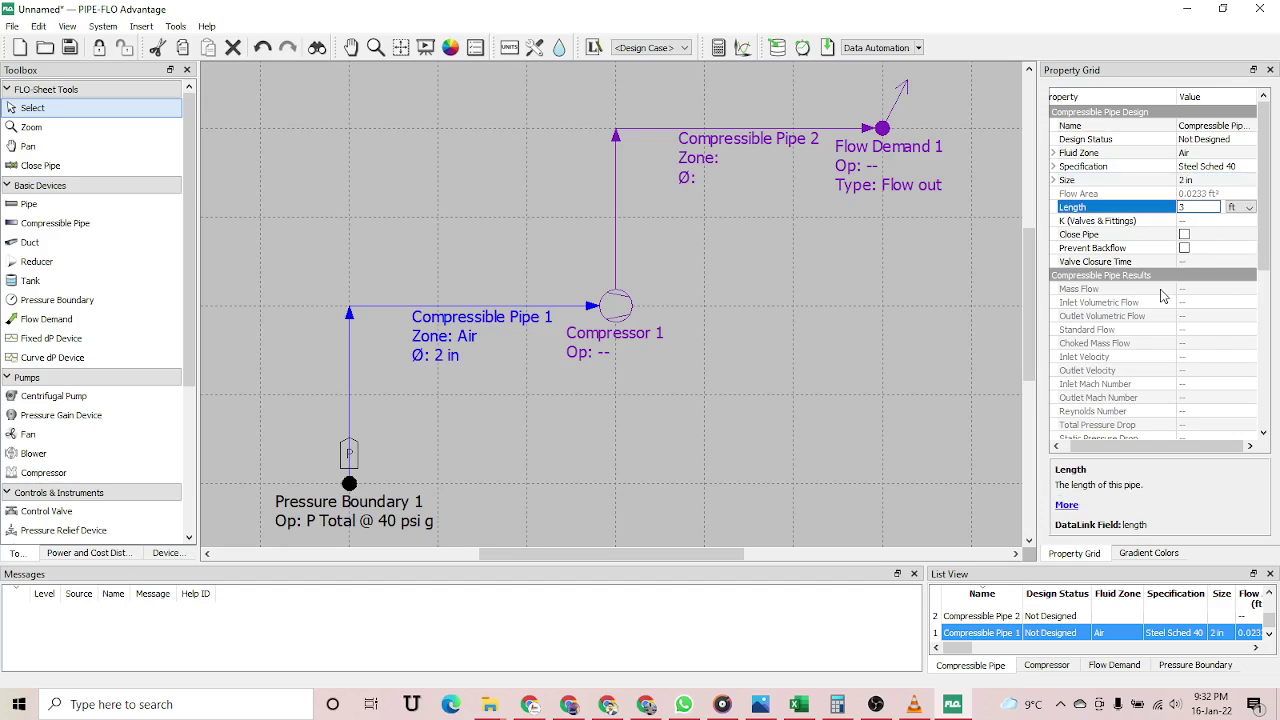
left_click(848, 393)
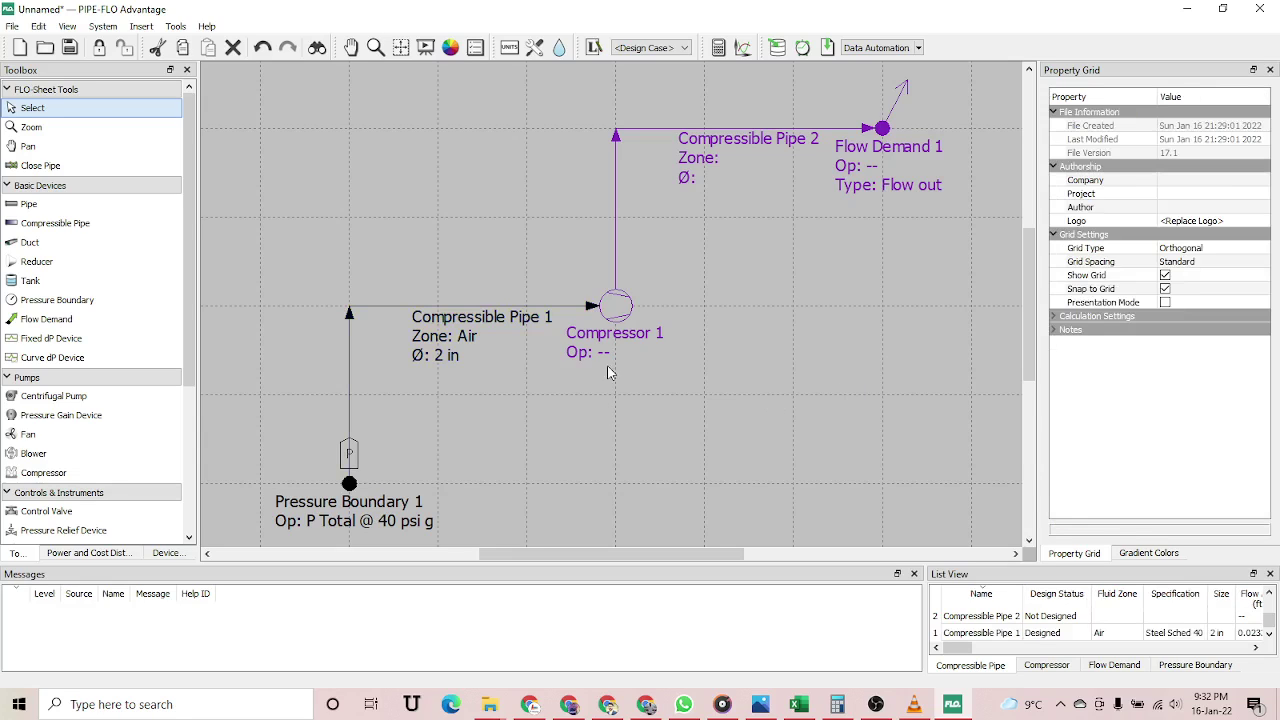
- Set Compressor 1's elevation to 1 ft and widen the properties panel
left_click(617, 309)
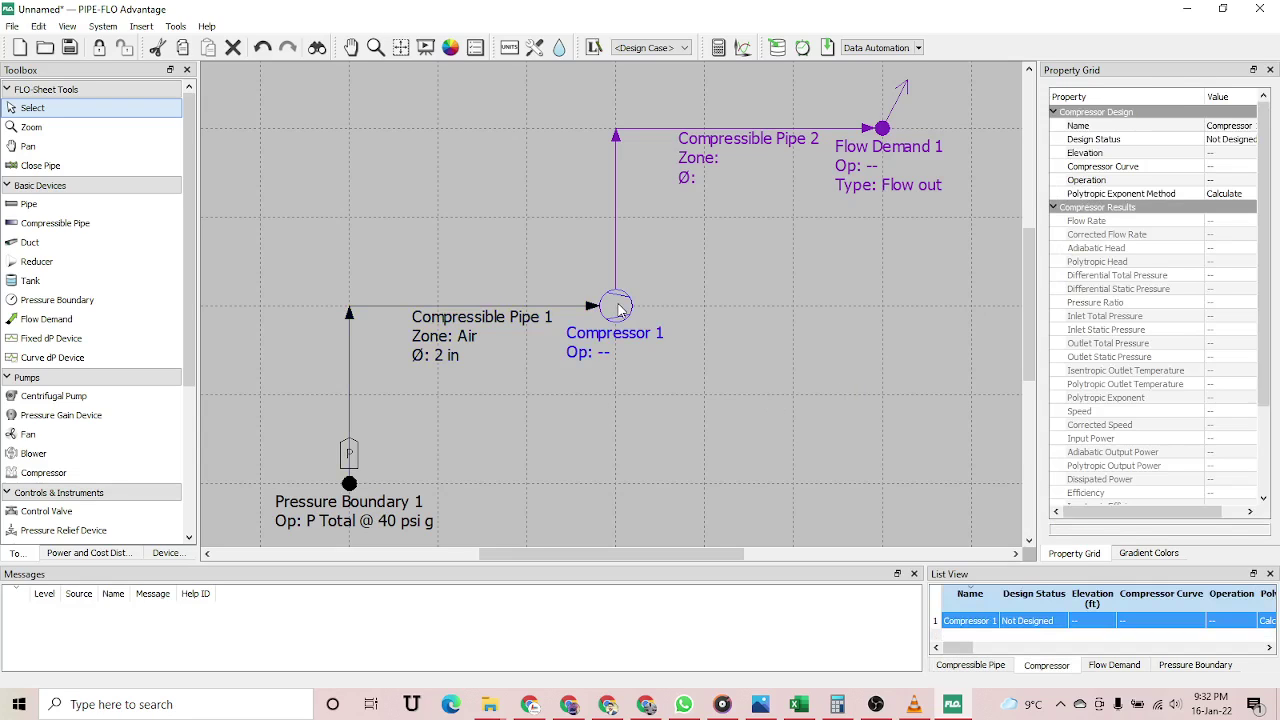
left_click(1228, 153)
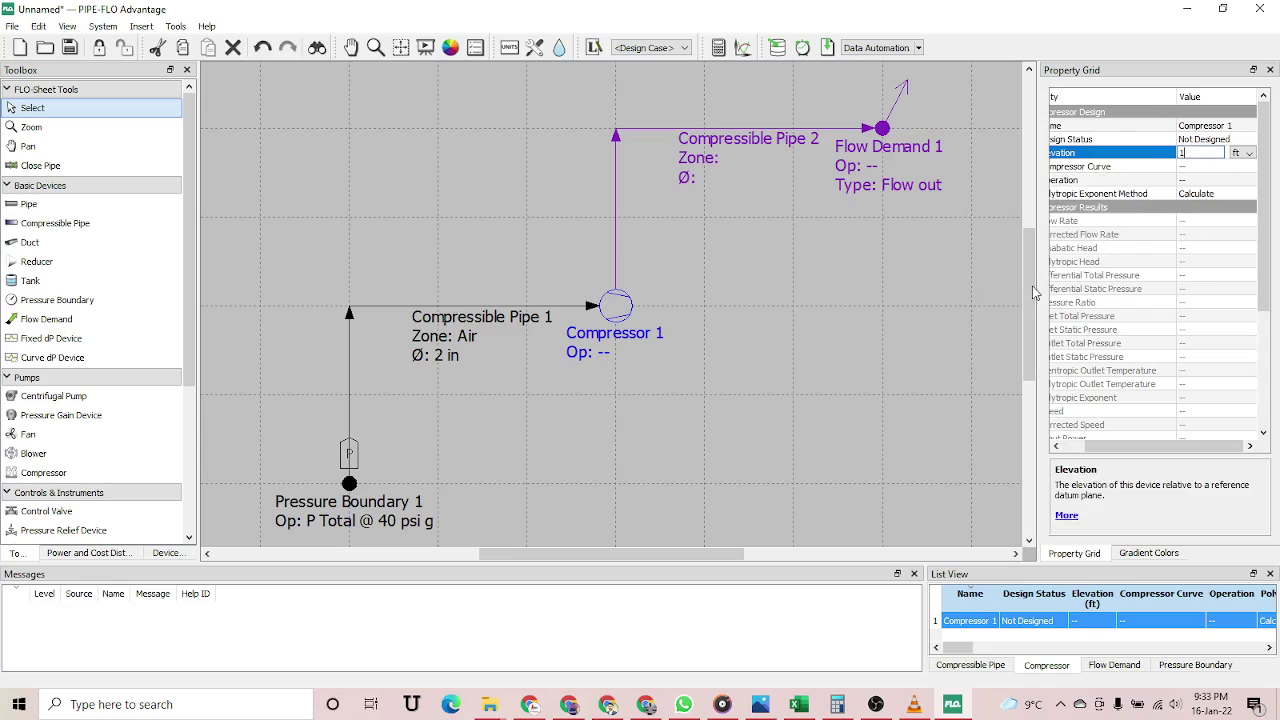
left_click(951, 307)
left_click_drag(1037, 270, 992, 268)
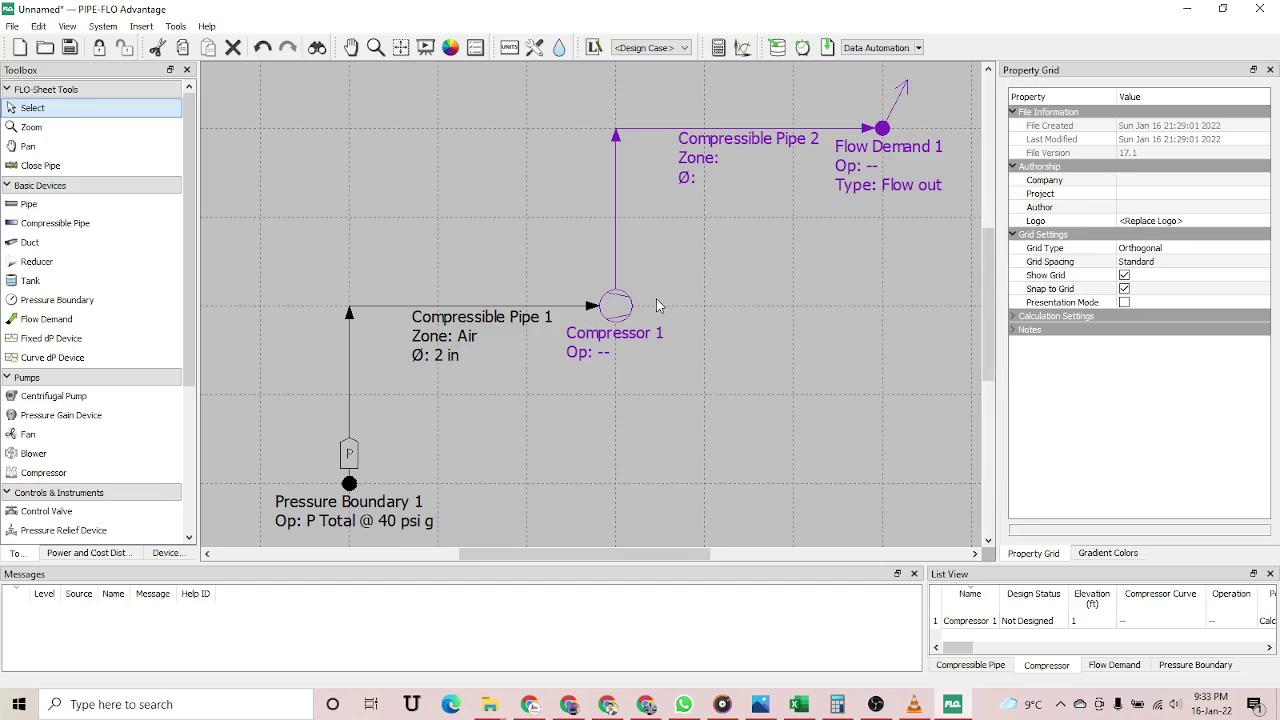
- Set Compressor 1 to control on a Pdisch Total of 88 psi g
left_click(628, 314)
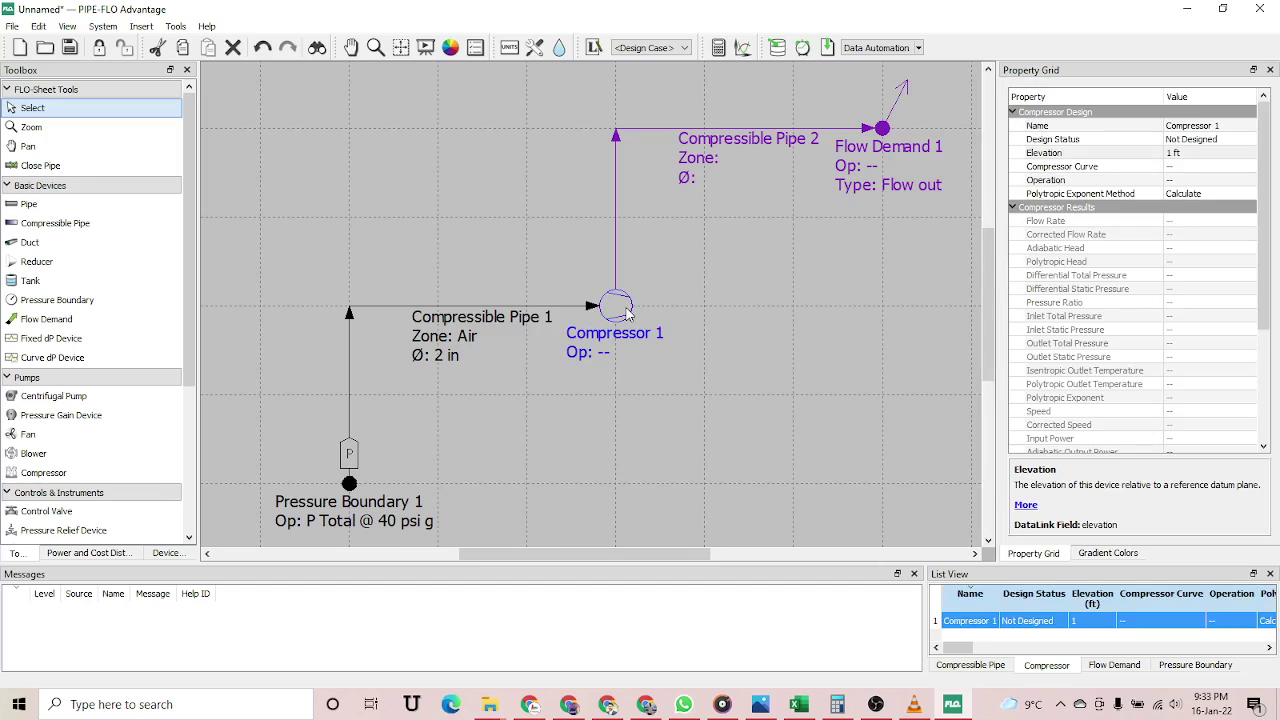
left_click(1177, 181)
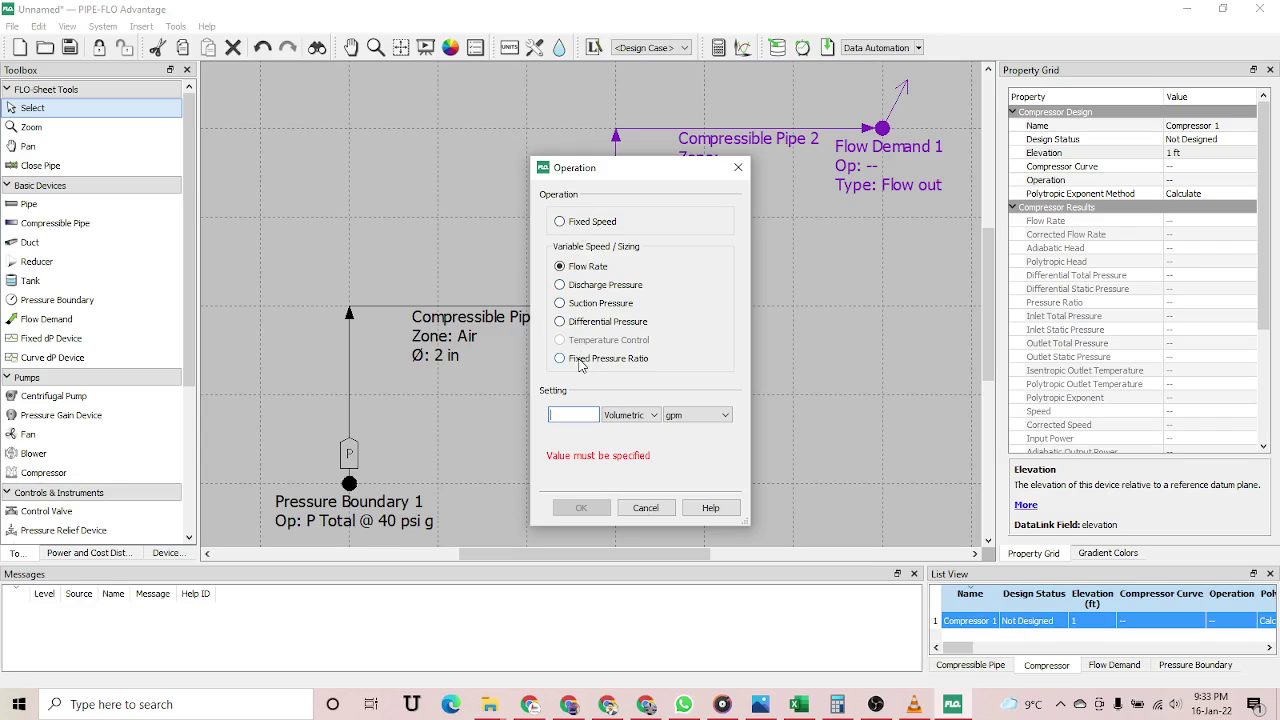
left_click(560, 285)
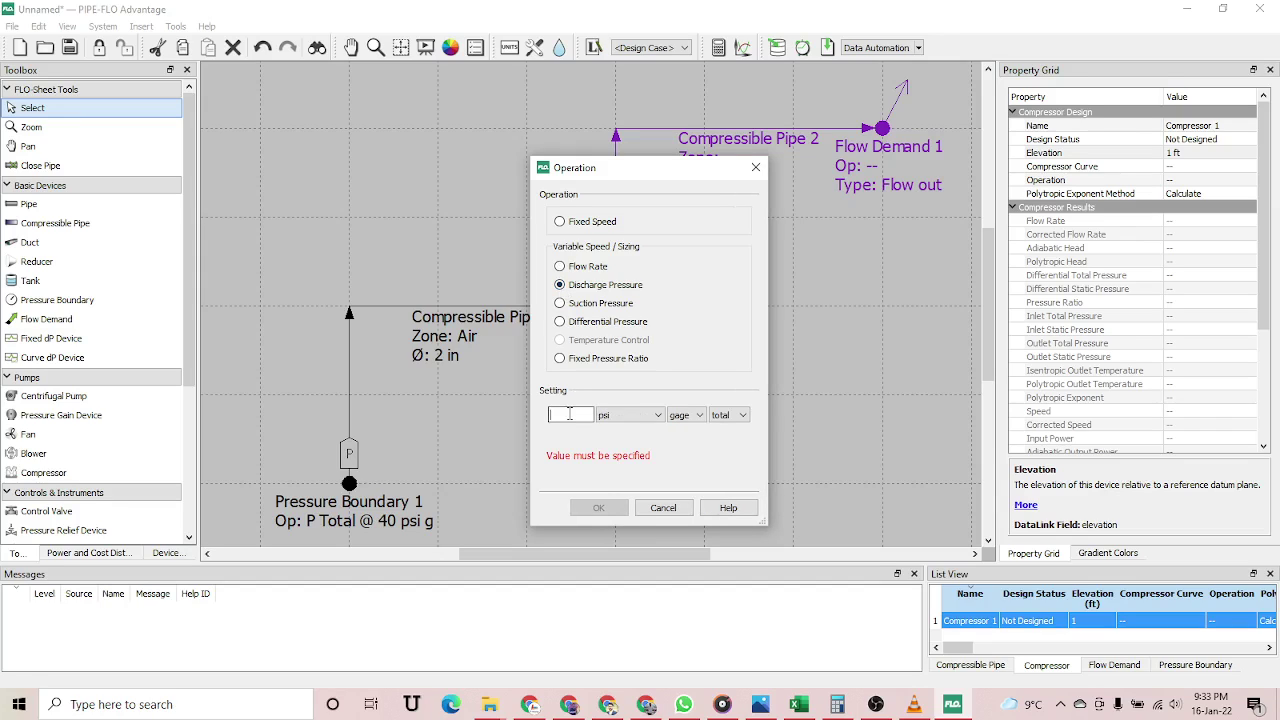
type("88")
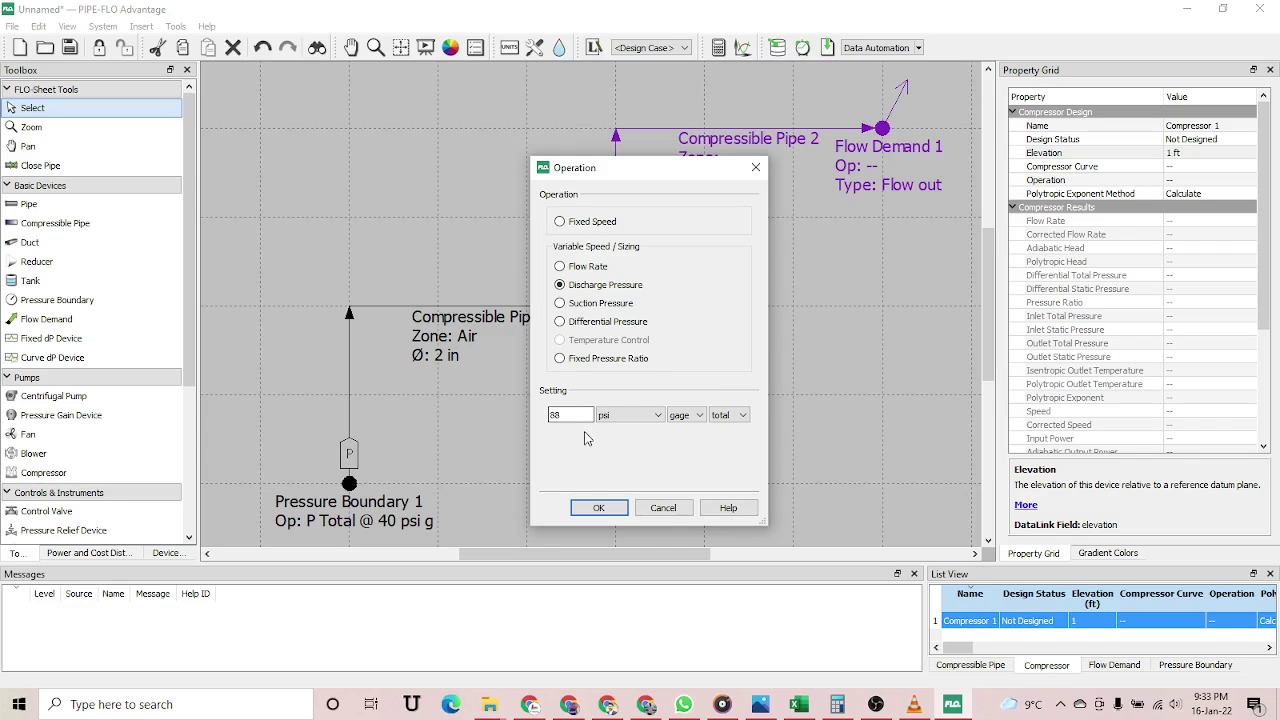
left_click(597, 507)
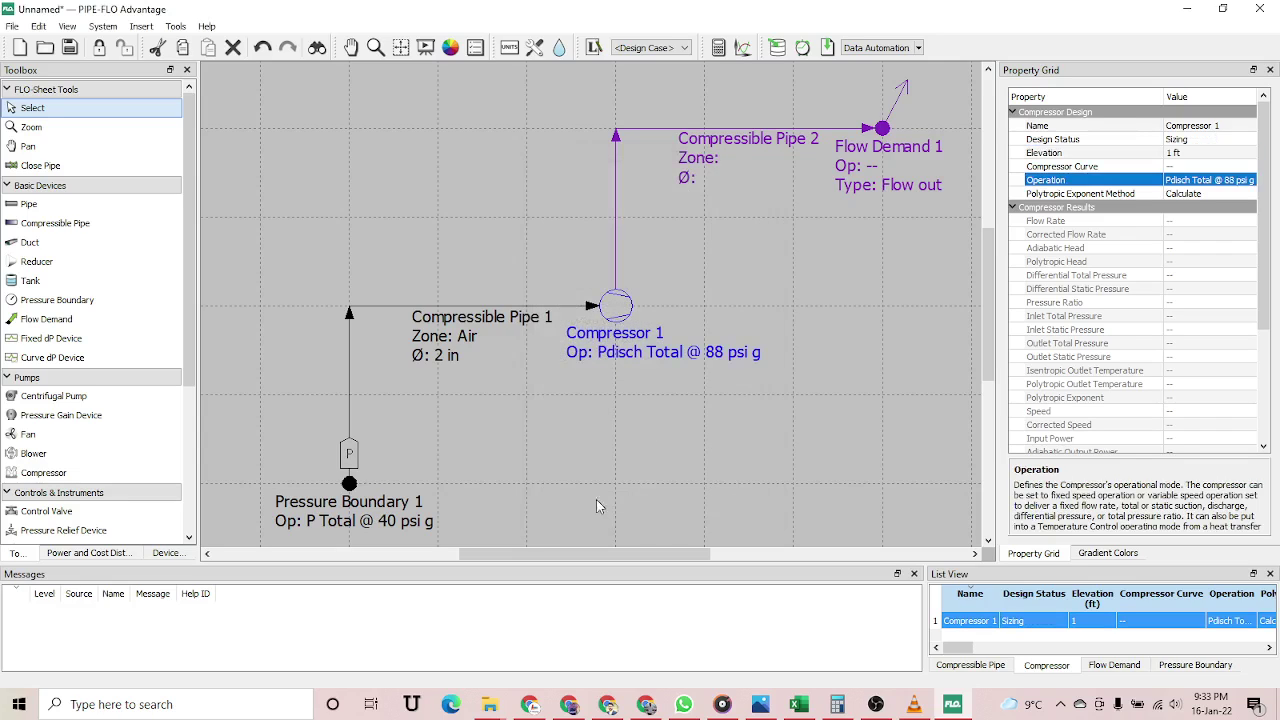
left_click(690, 414)
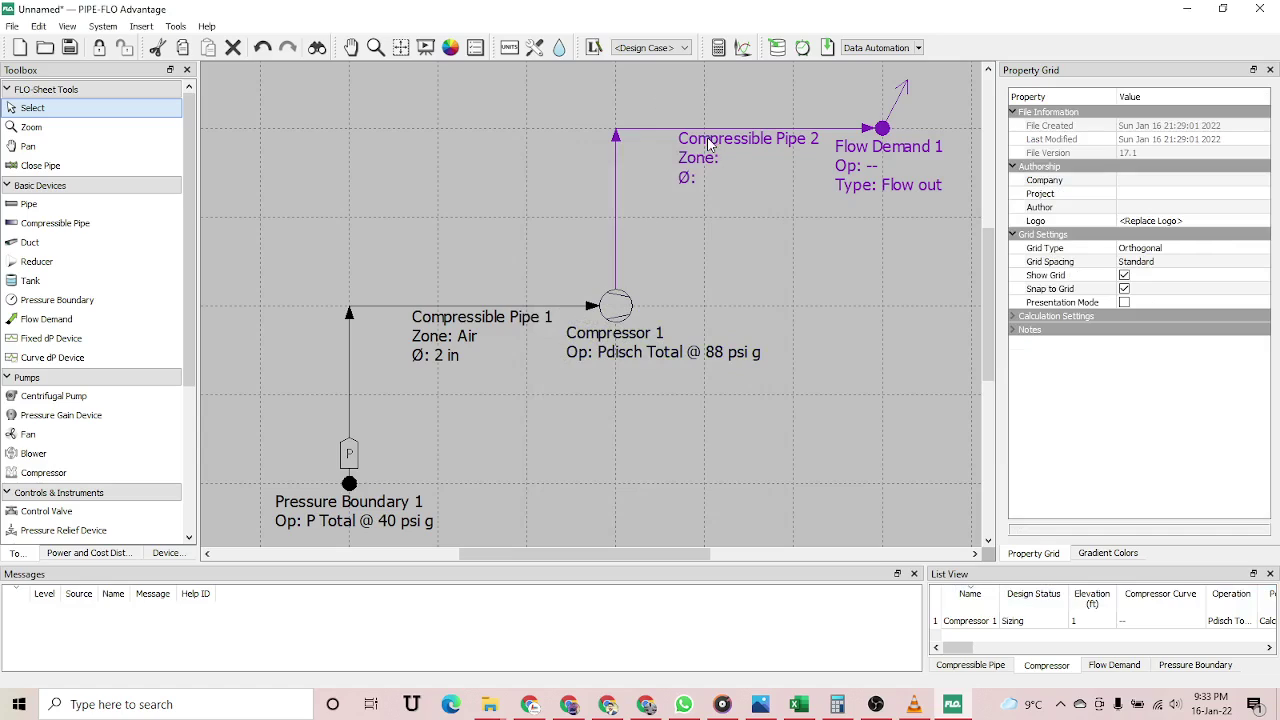
- Assign Compressible Pipe 2 the Compressed Air zone and Steel Sched 40 specification
left_click(709, 143)
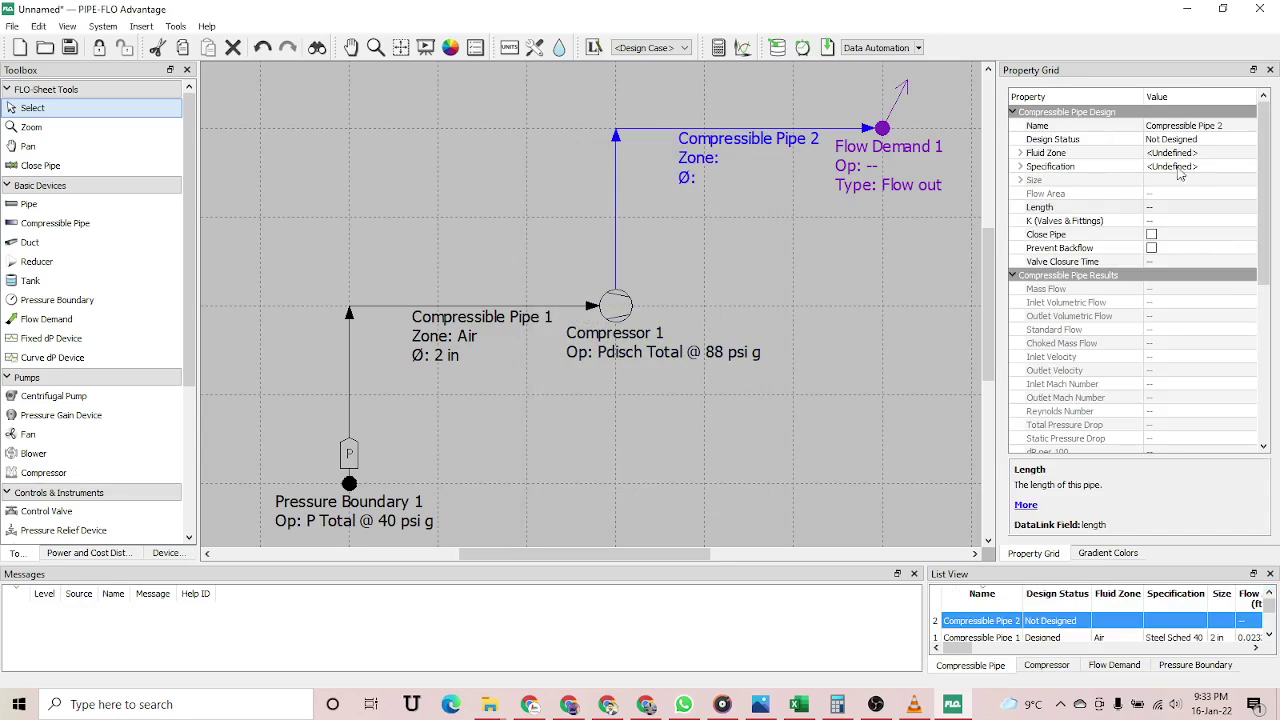
left_click(1200, 154)
left_click(1200, 156)
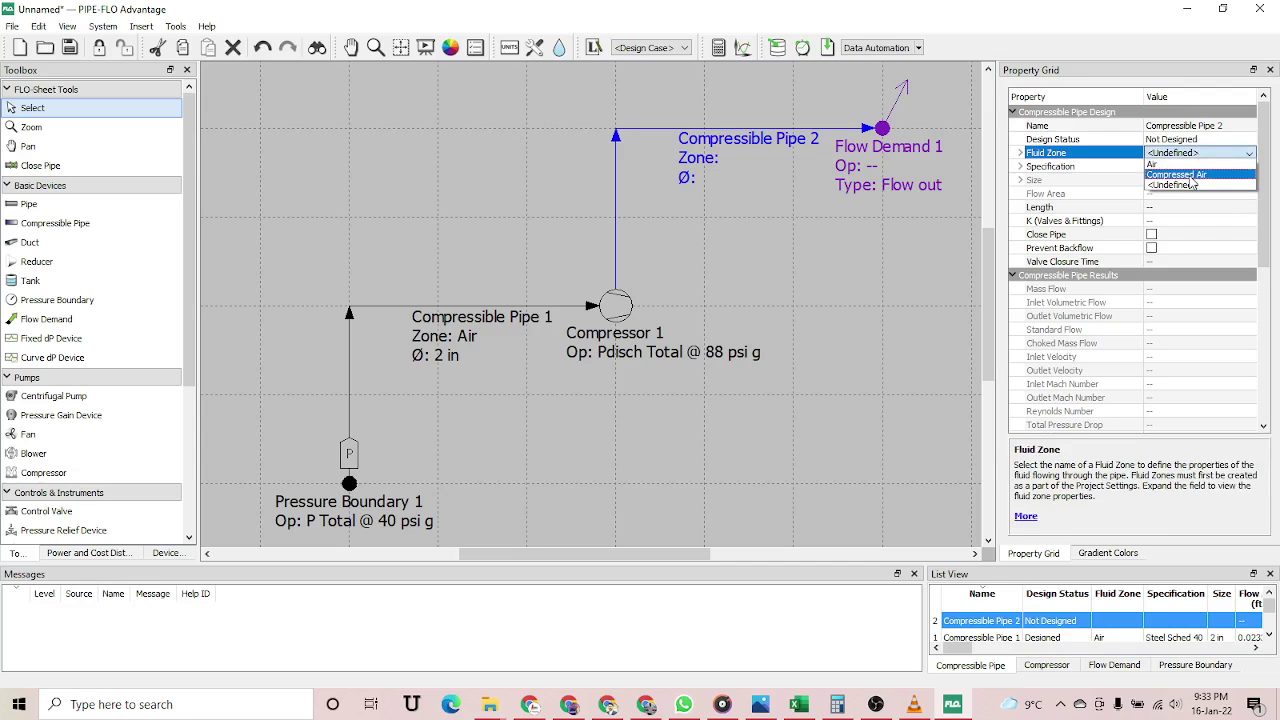
left_click(1190, 176)
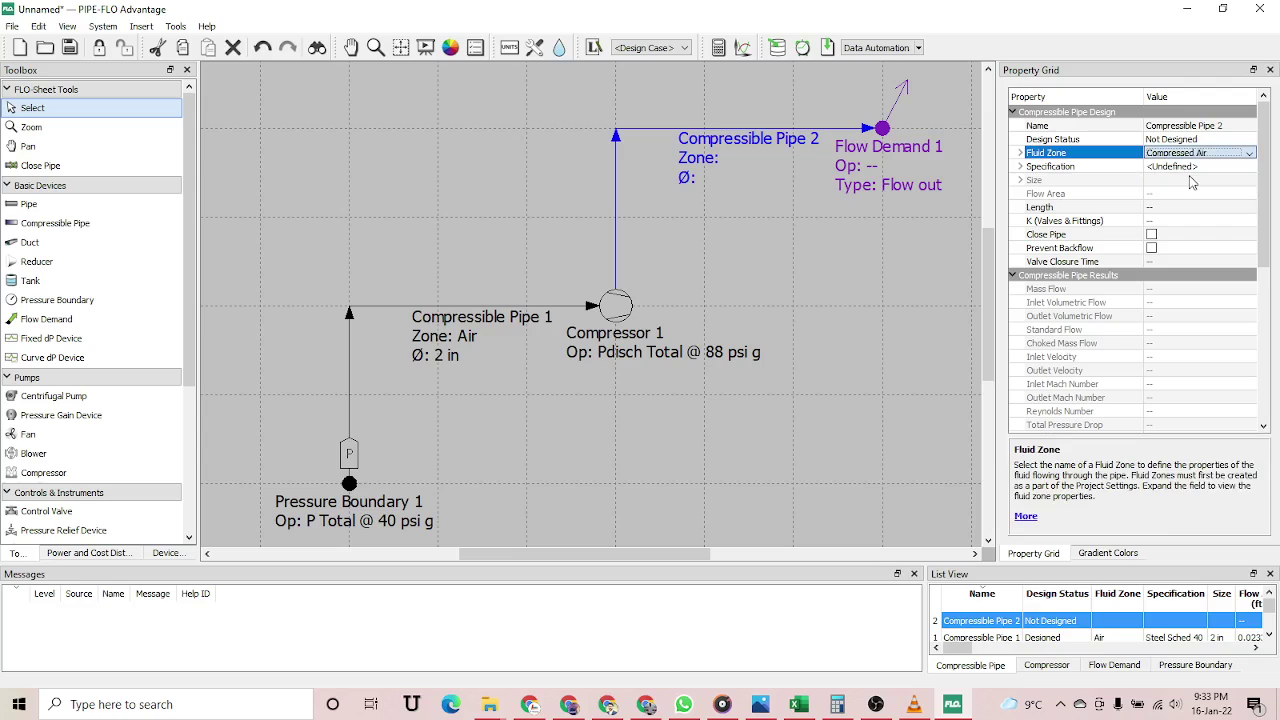
left_click(1183, 168)
left_click(1183, 170)
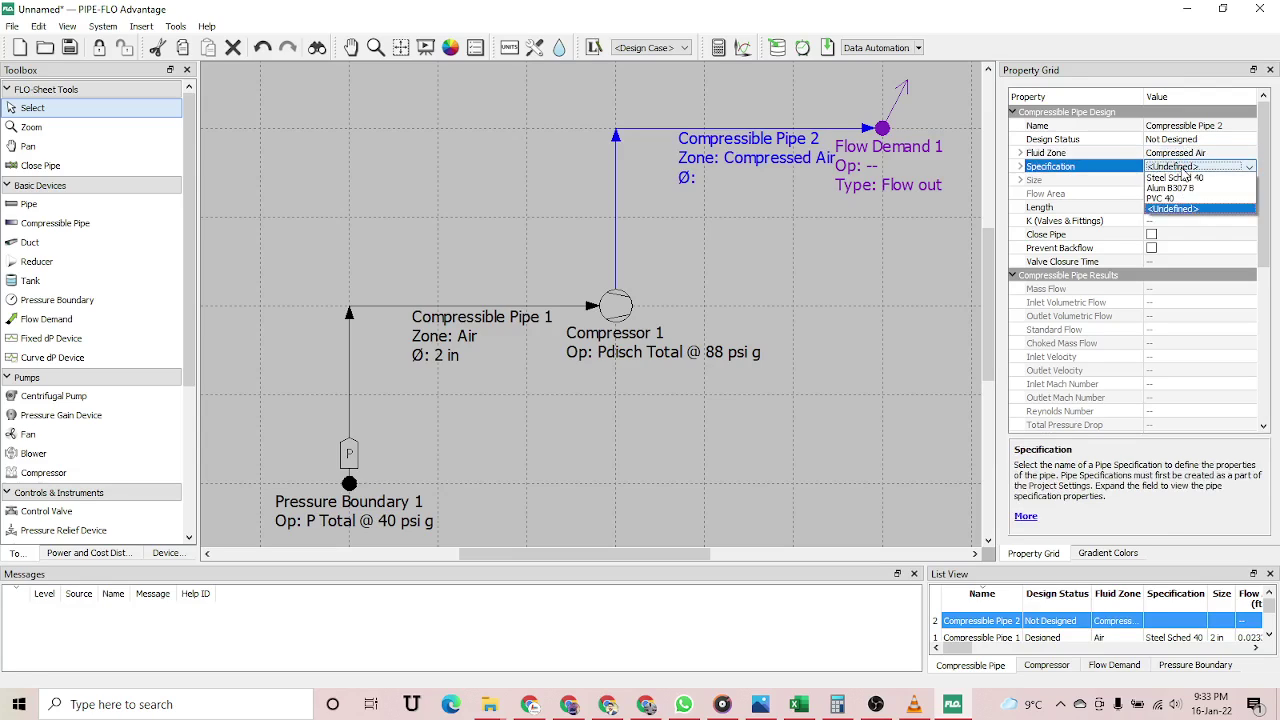
left_click(1180, 178)
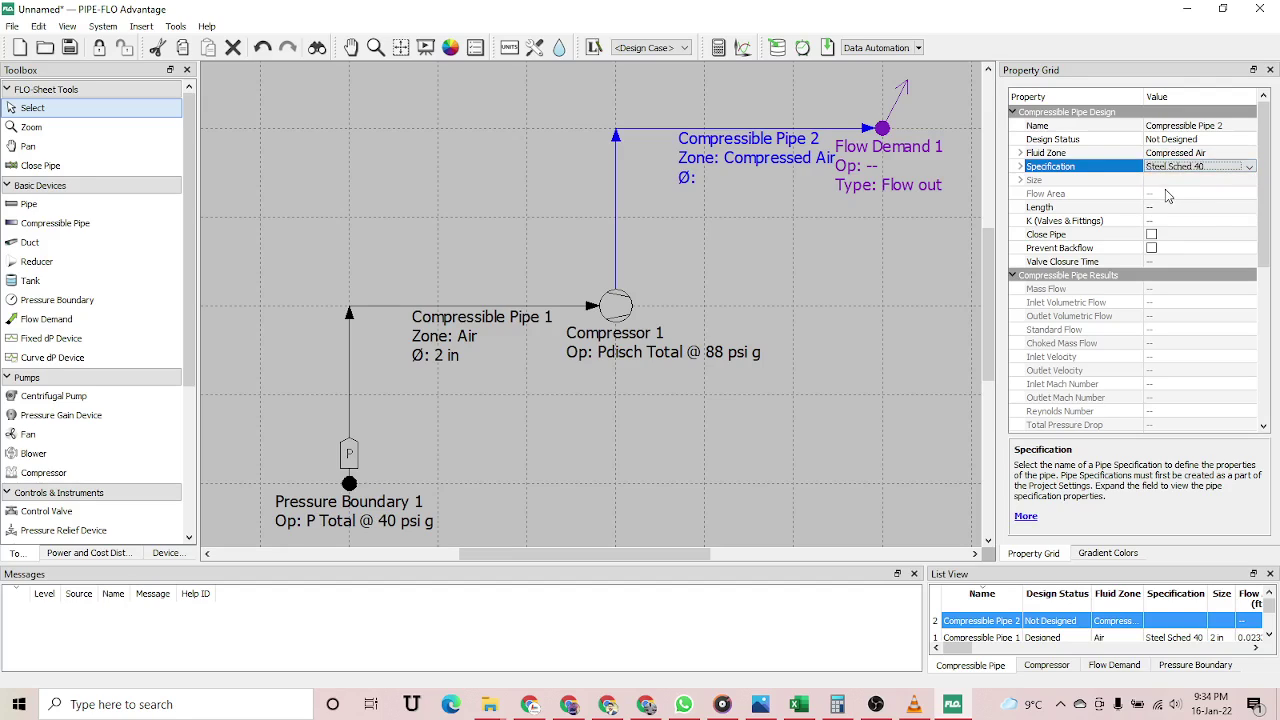
left_click(1195, 190)
- Set Compressible Pipe 2 to a 2 in nominal pipe size
left_click(1198, 181)
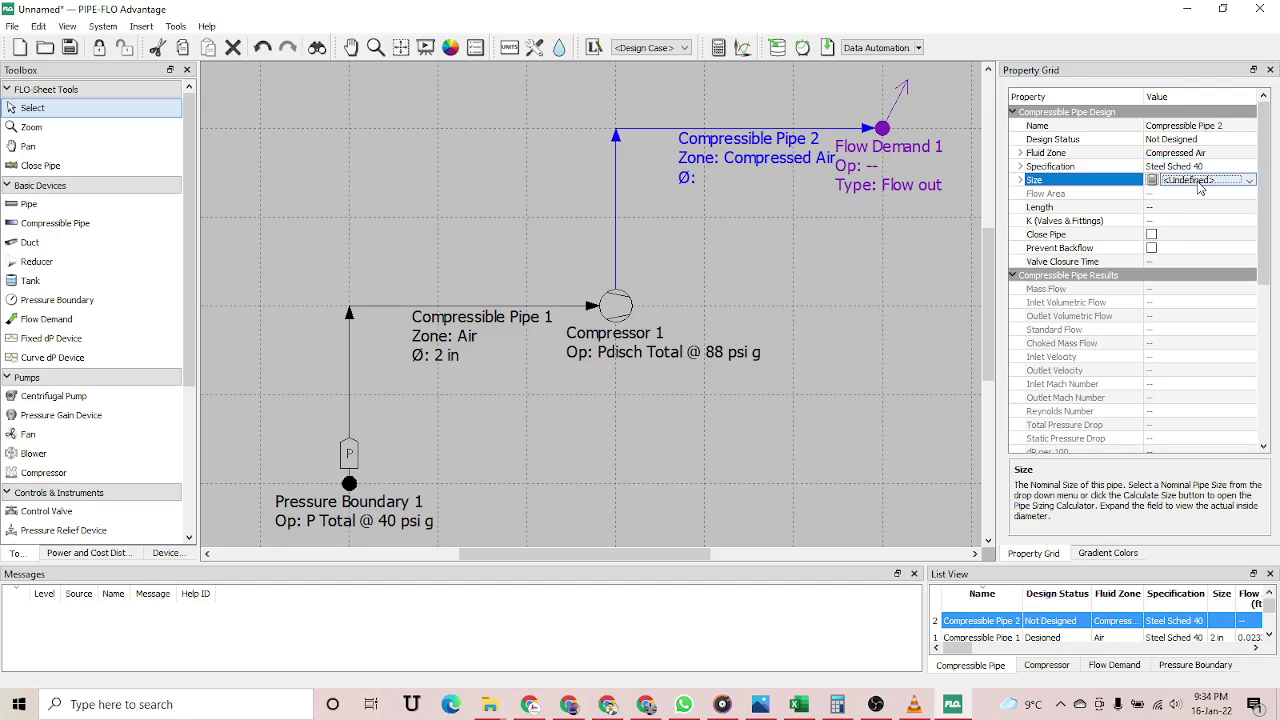
left_click(1249, 180)
scroll(1255, 262, "down", 3)
left_click_drag(1255, 262, 1255, 227)
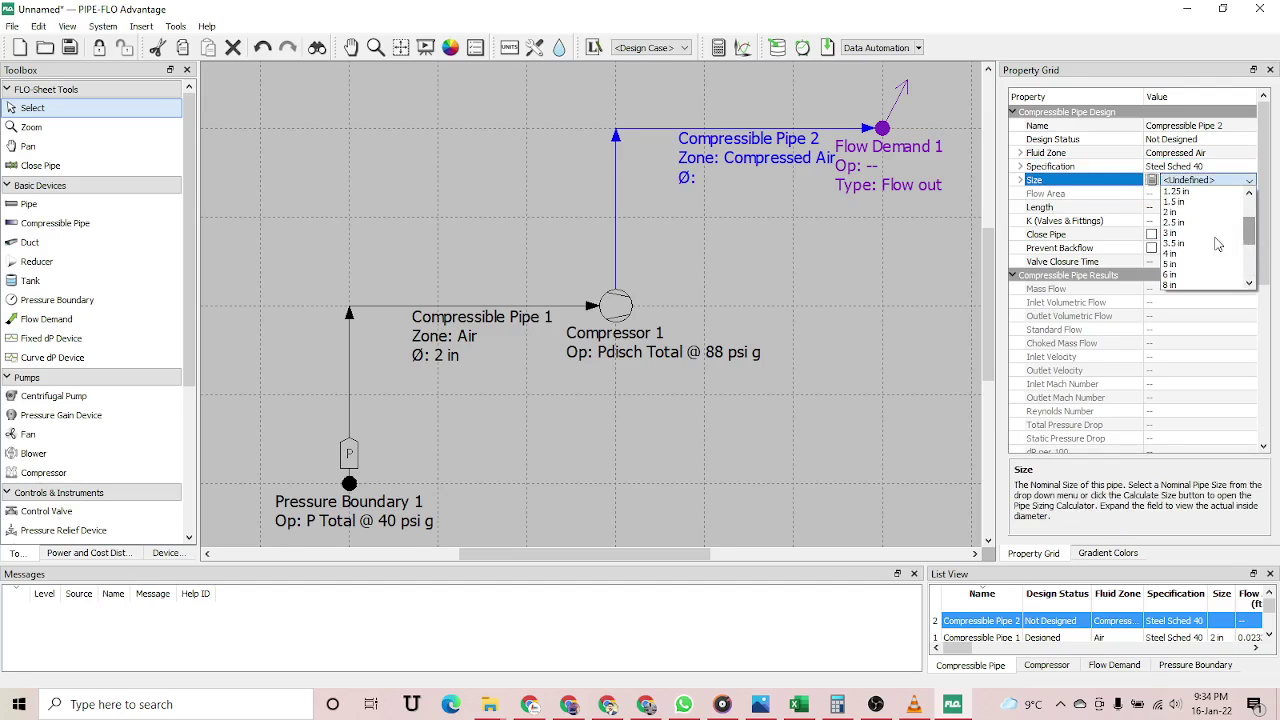
left_click(1181, 214)
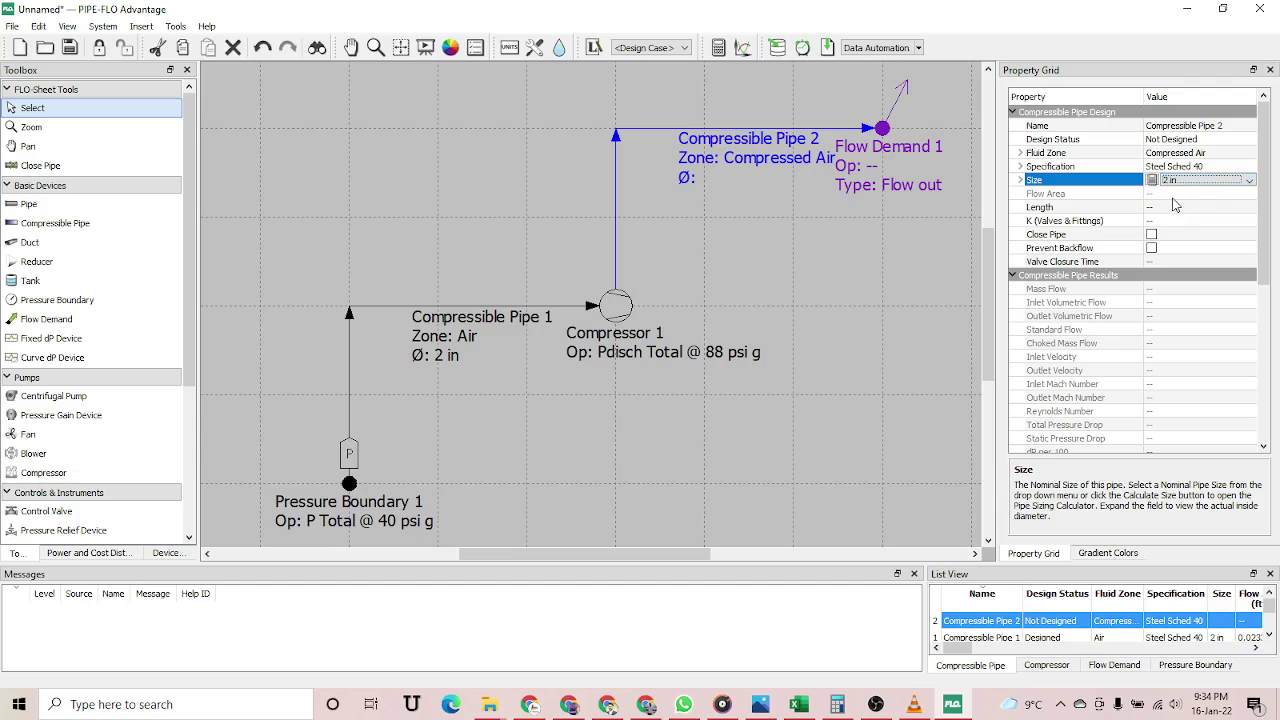
left_click(1177, 206)
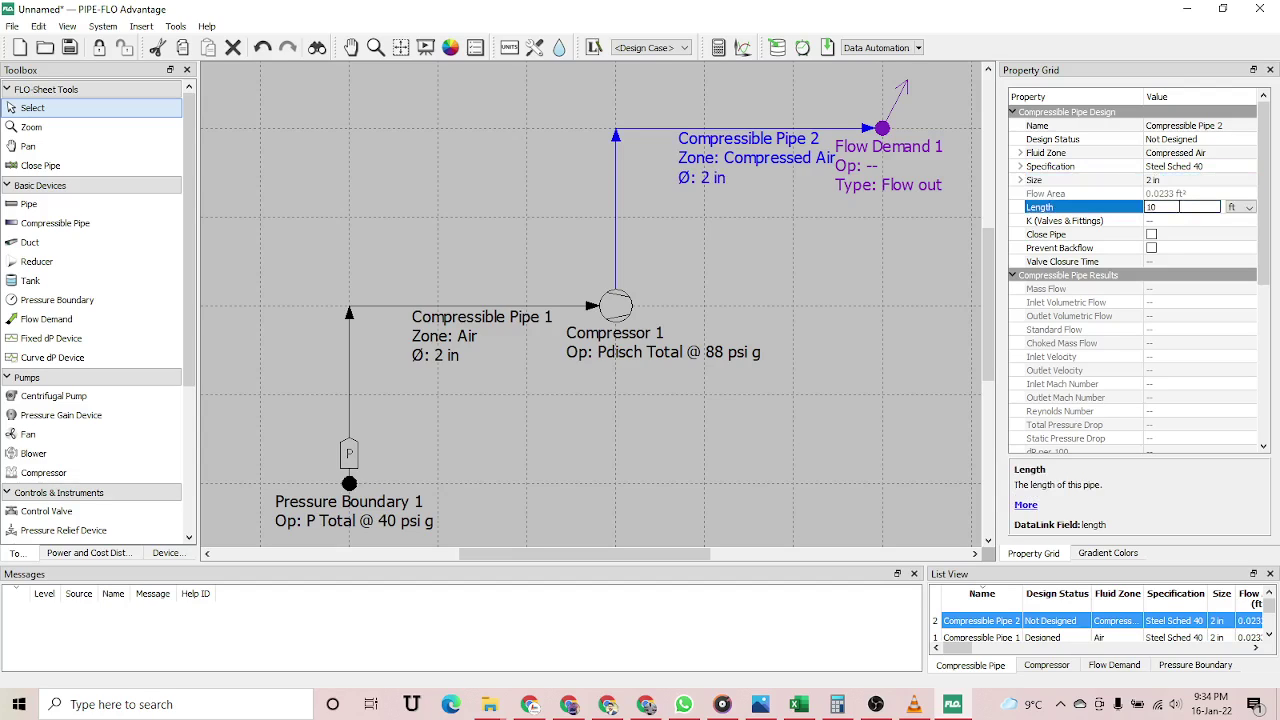
- Add two Pipe Bend - r/d 1.5 fittings to Compressible Pipe 2, totalling K 0.5317
left_click(1188, 222)
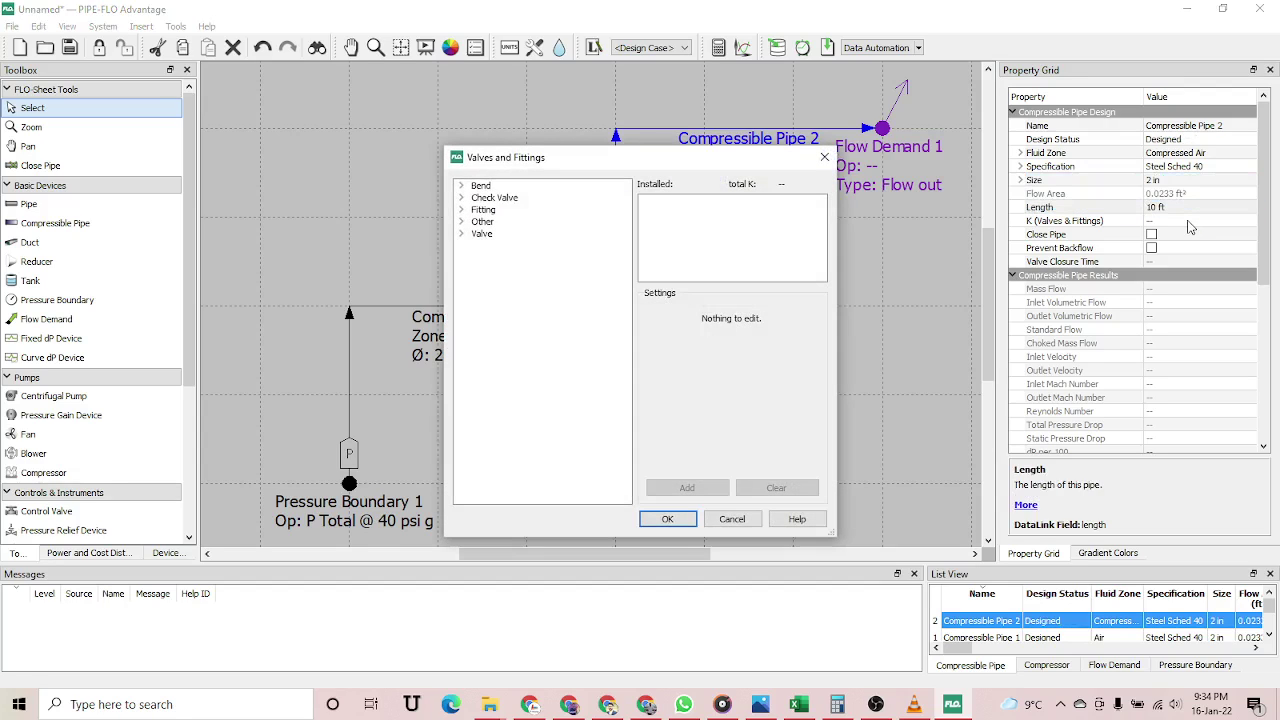
left_click(462, 186)
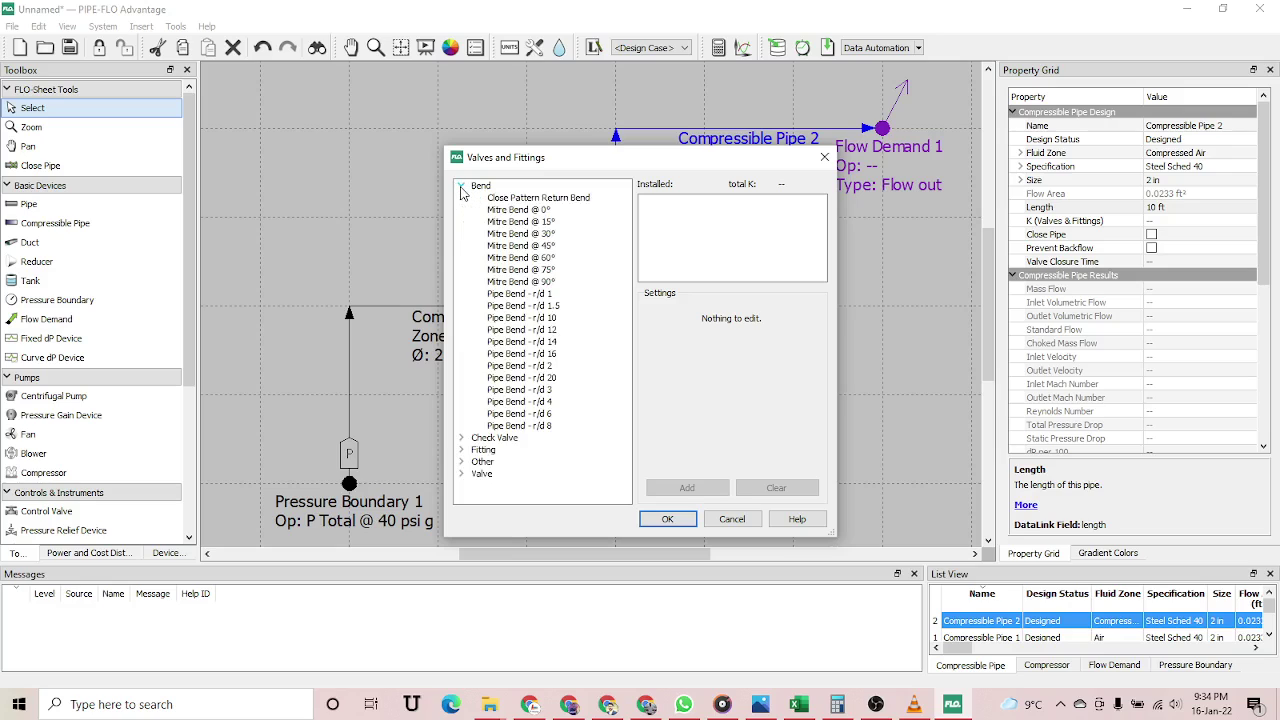
left_click(551, 305)
double_click(708, 349)
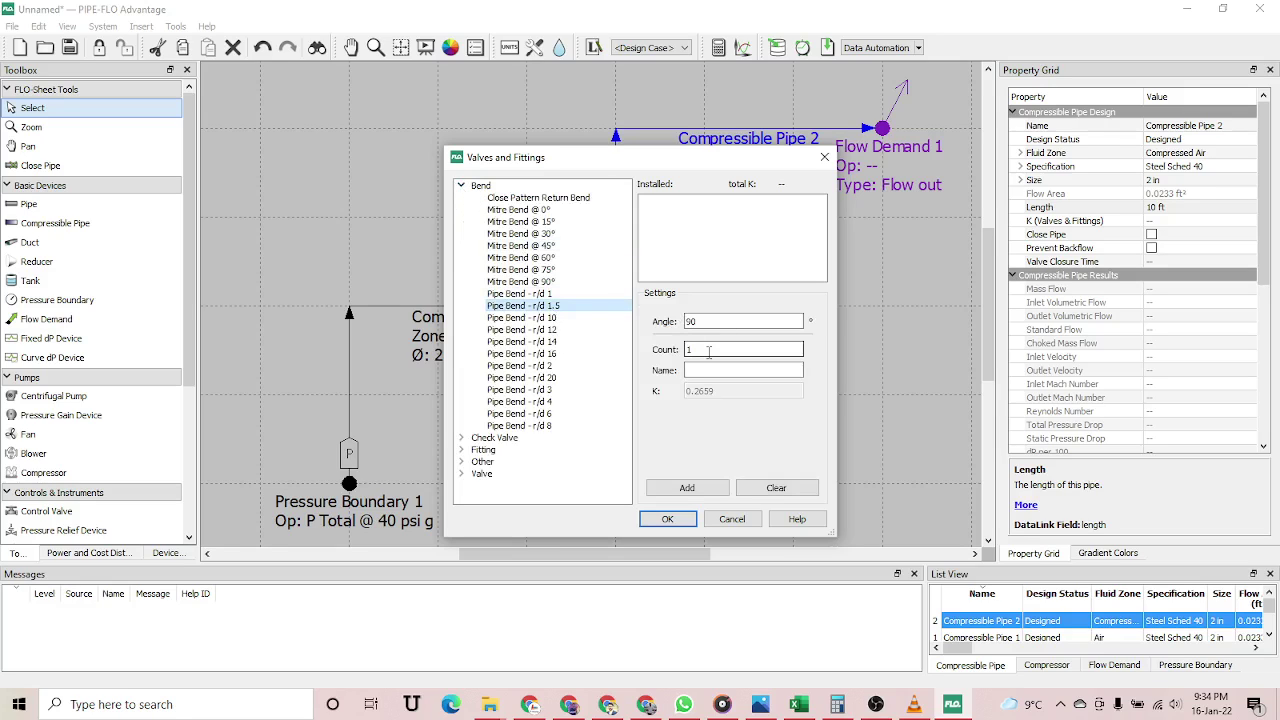
type("2")
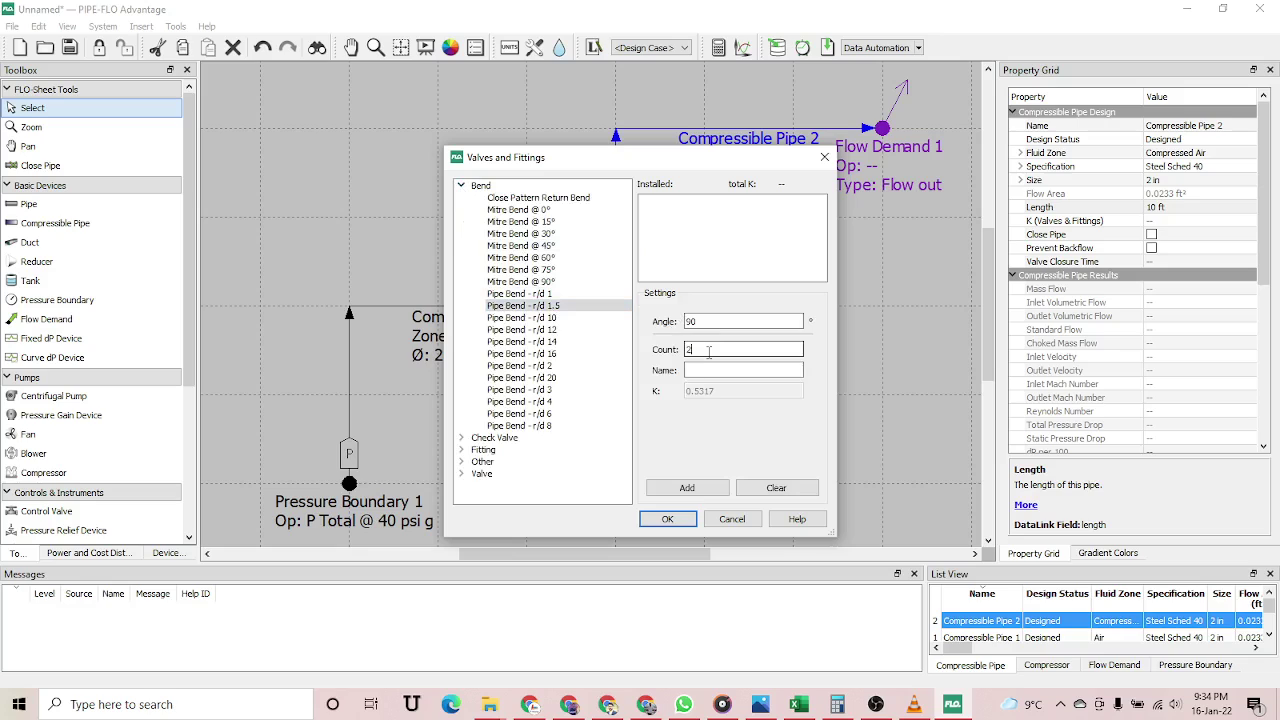
left_click(687, 487)
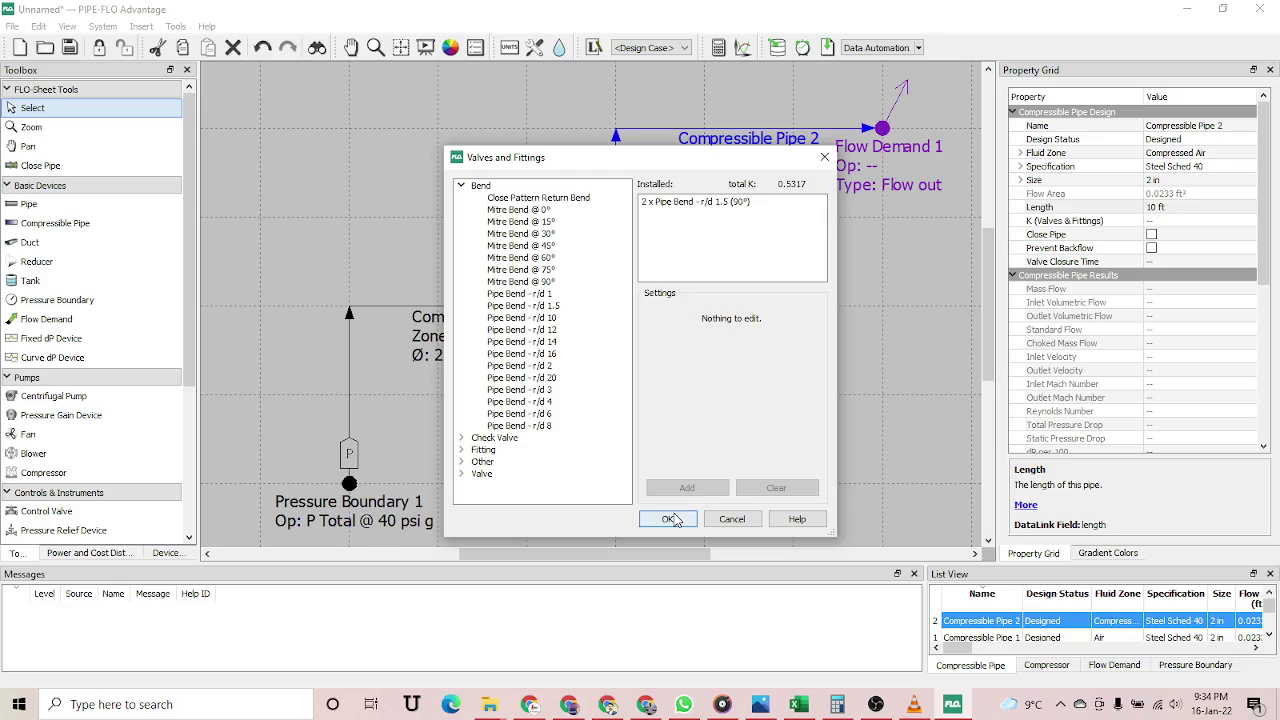
left_click(670, 518)
left_click(840, 257)
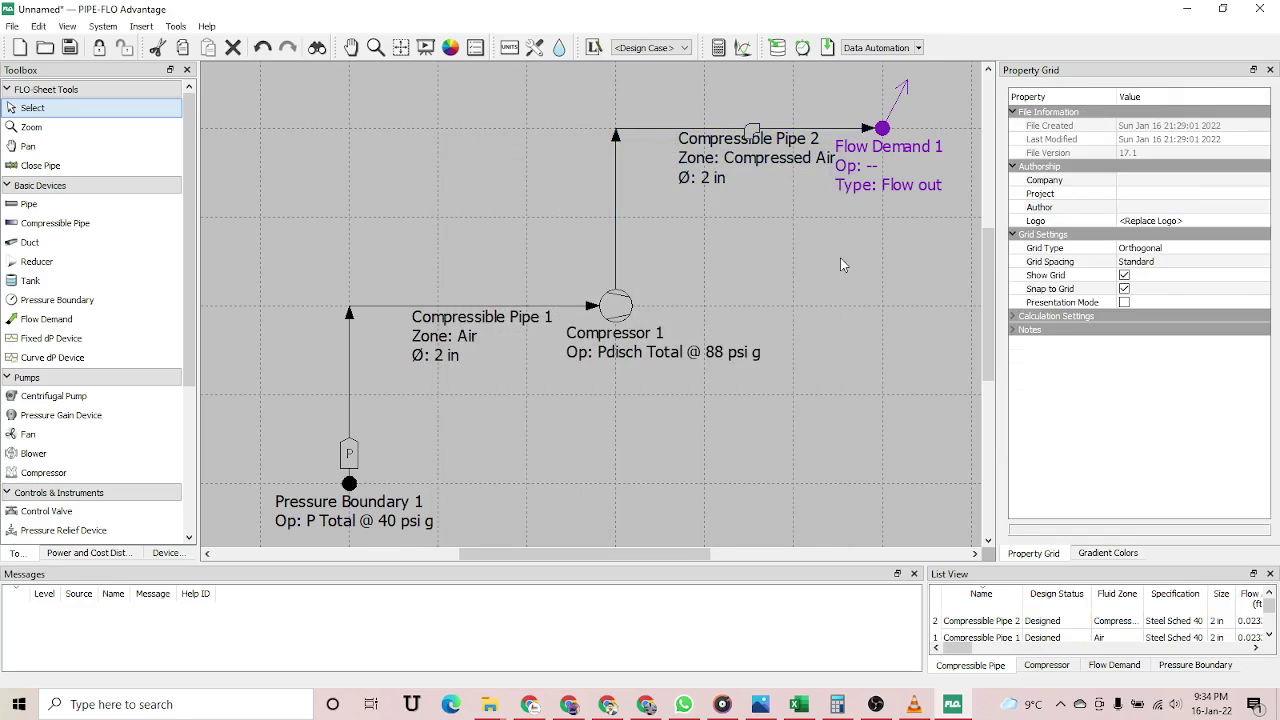
- Give Flow Demand 1 a 0.05 kg/s mass flow rate and a 2 ft elevation
left_click(884, 127)
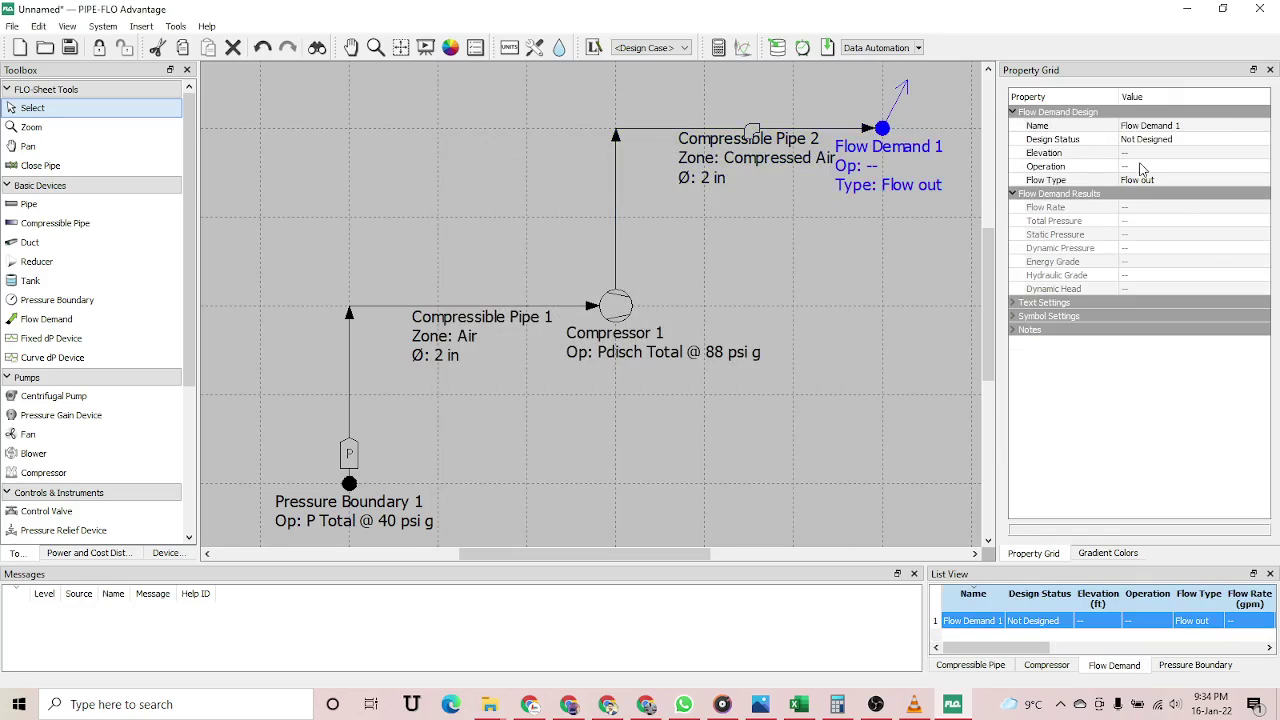
mouse_move(1148, 176)
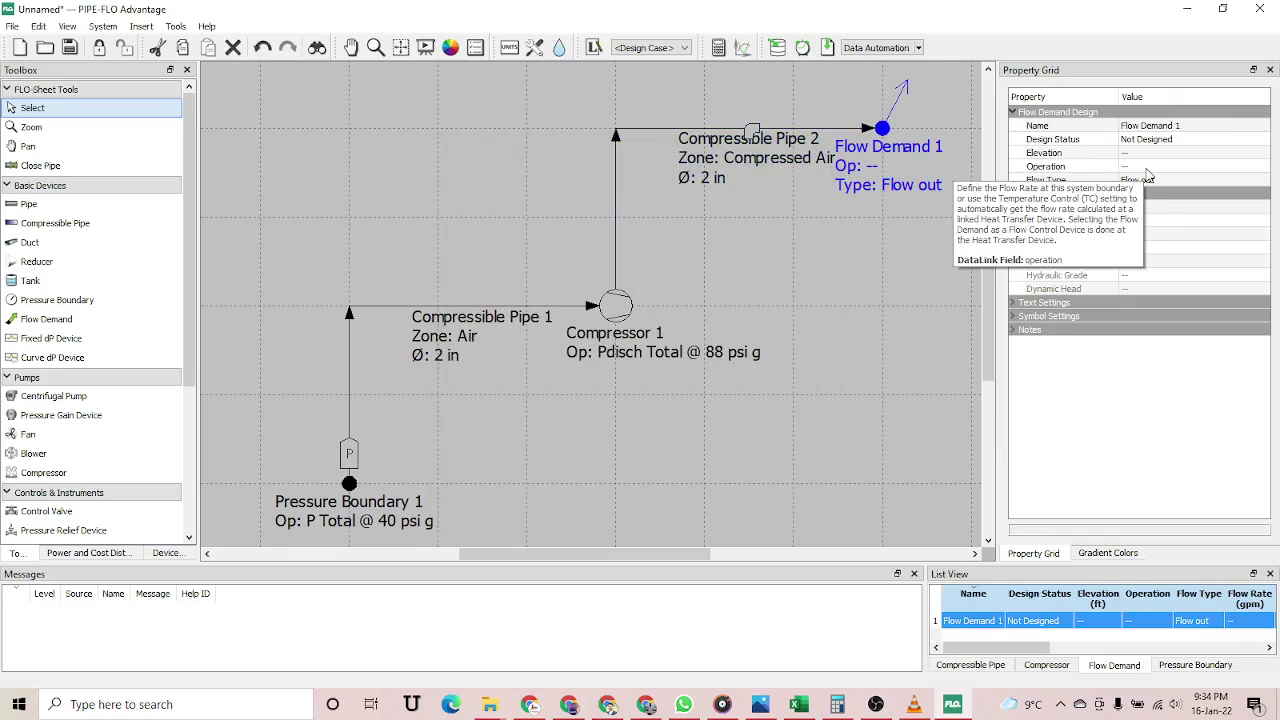
double_click(1148, 172)
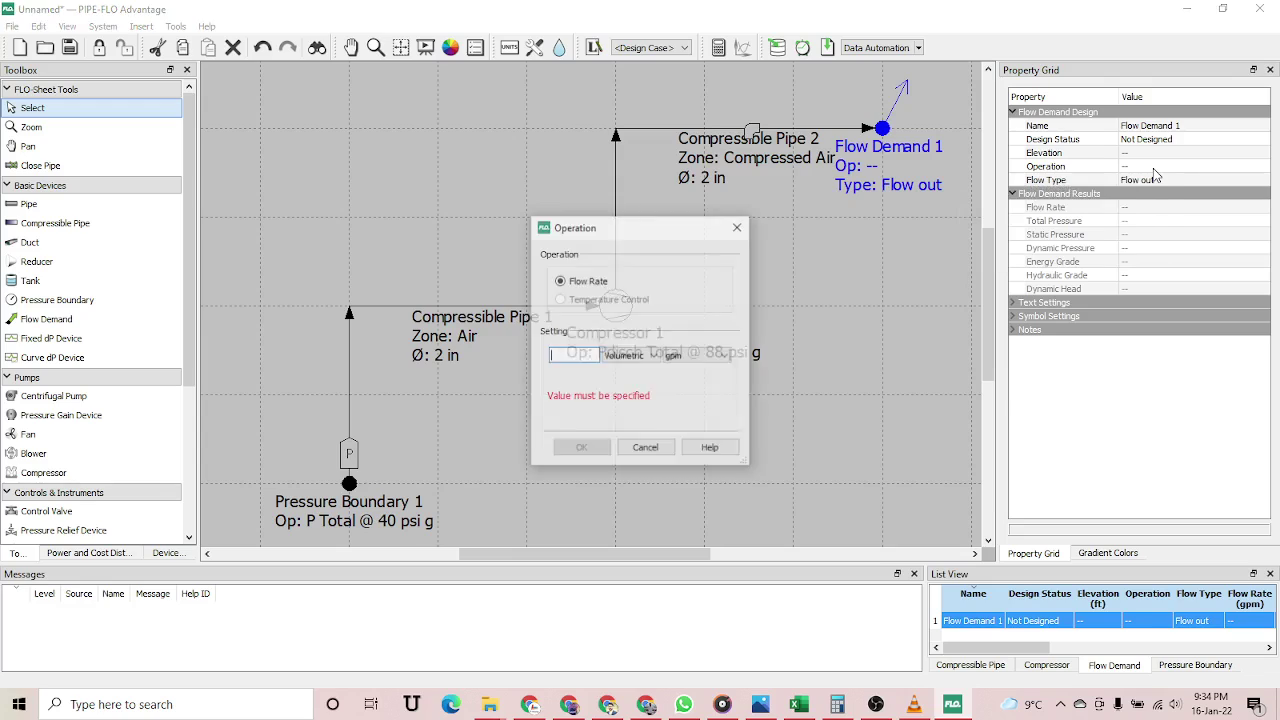
left_click(630, 357)
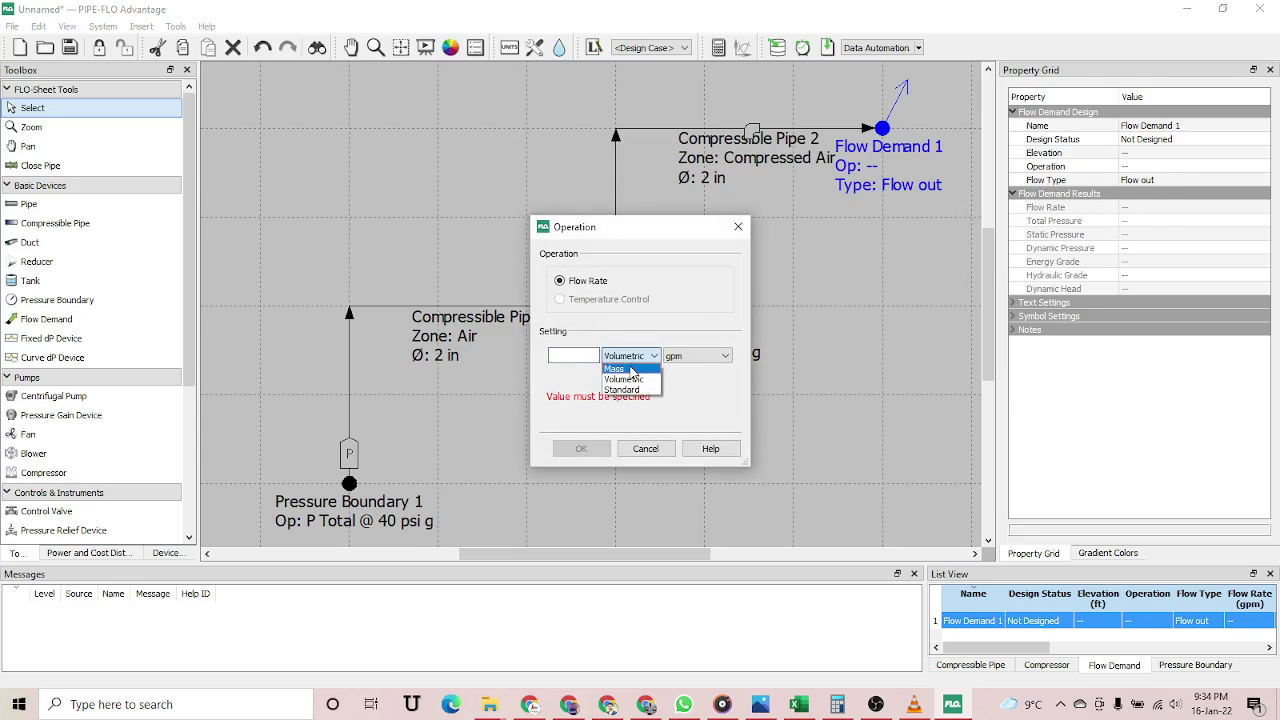
left_click(630, 370)
left_click(722, 356)
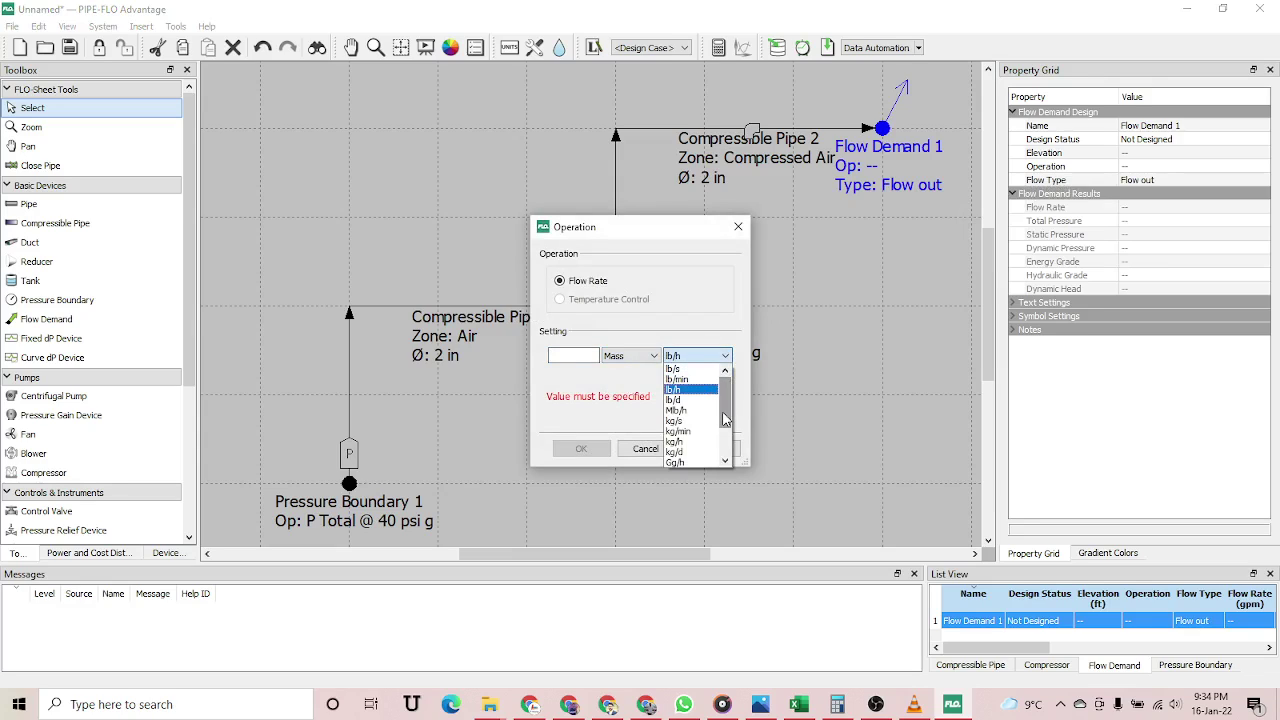
left_click(681, 421)
left_click(580, 360)
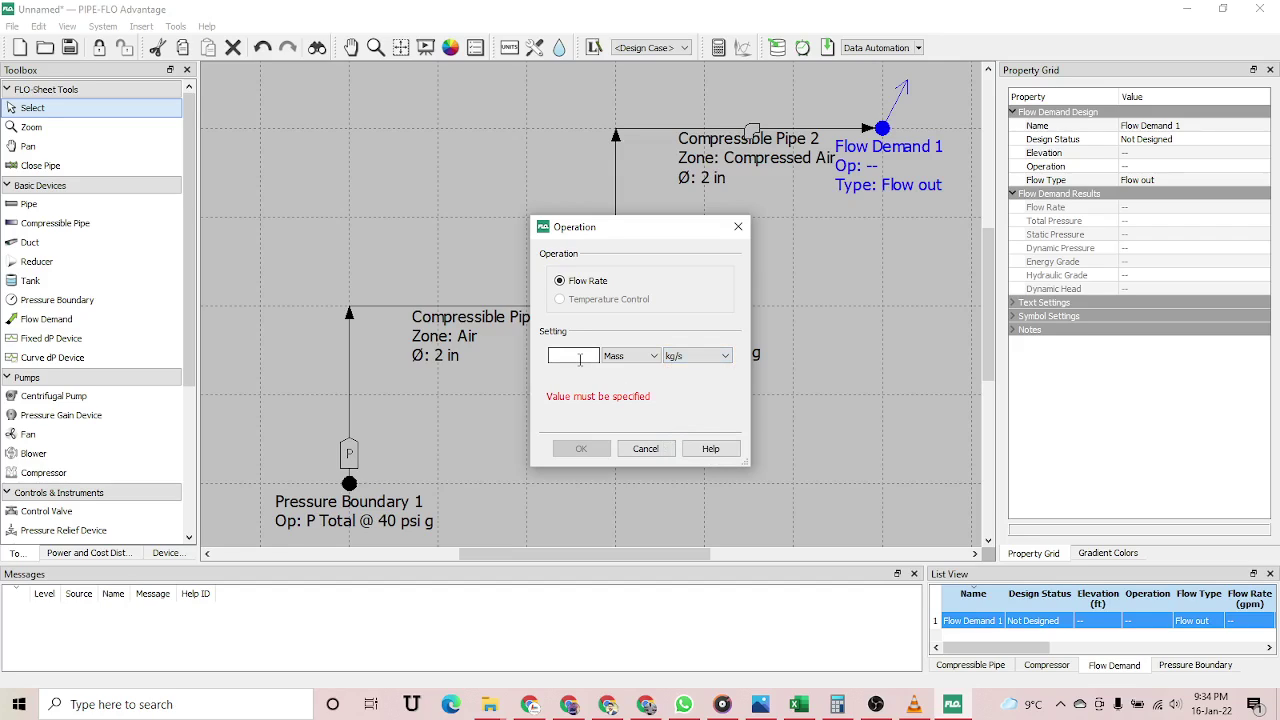
type("0.05")
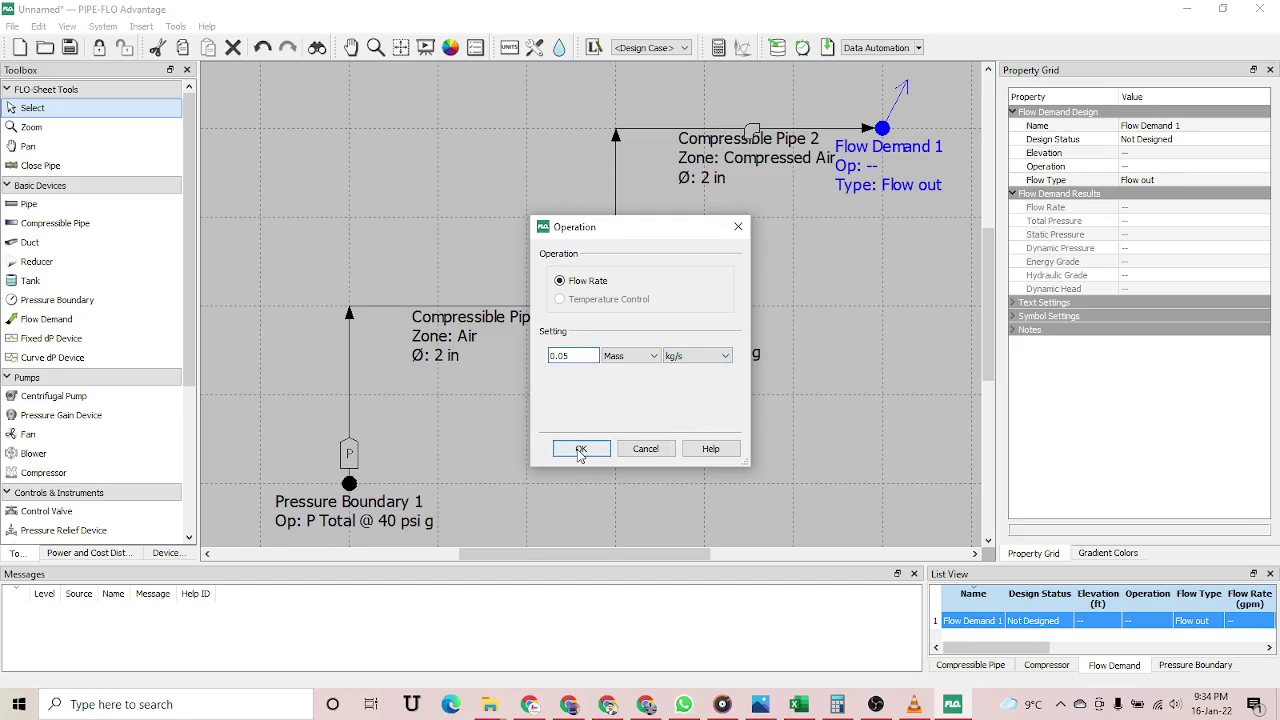
left_click(582, 449)
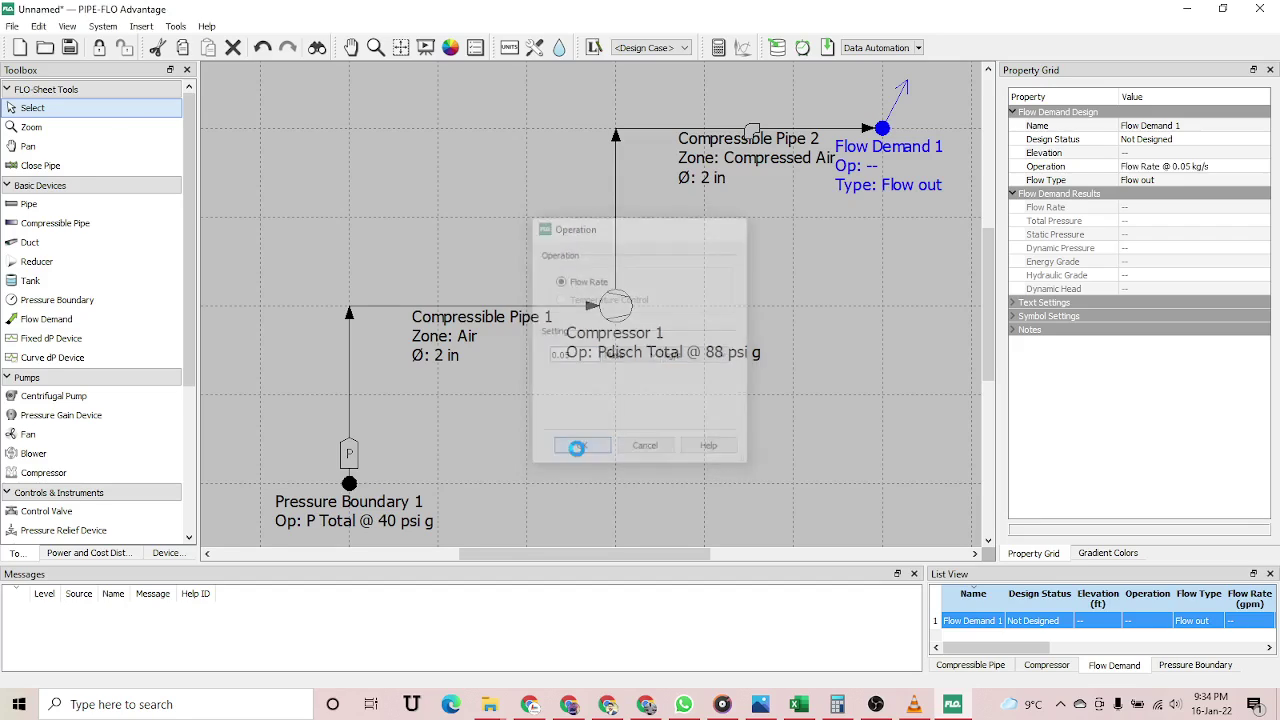
left_click(1136, 152)
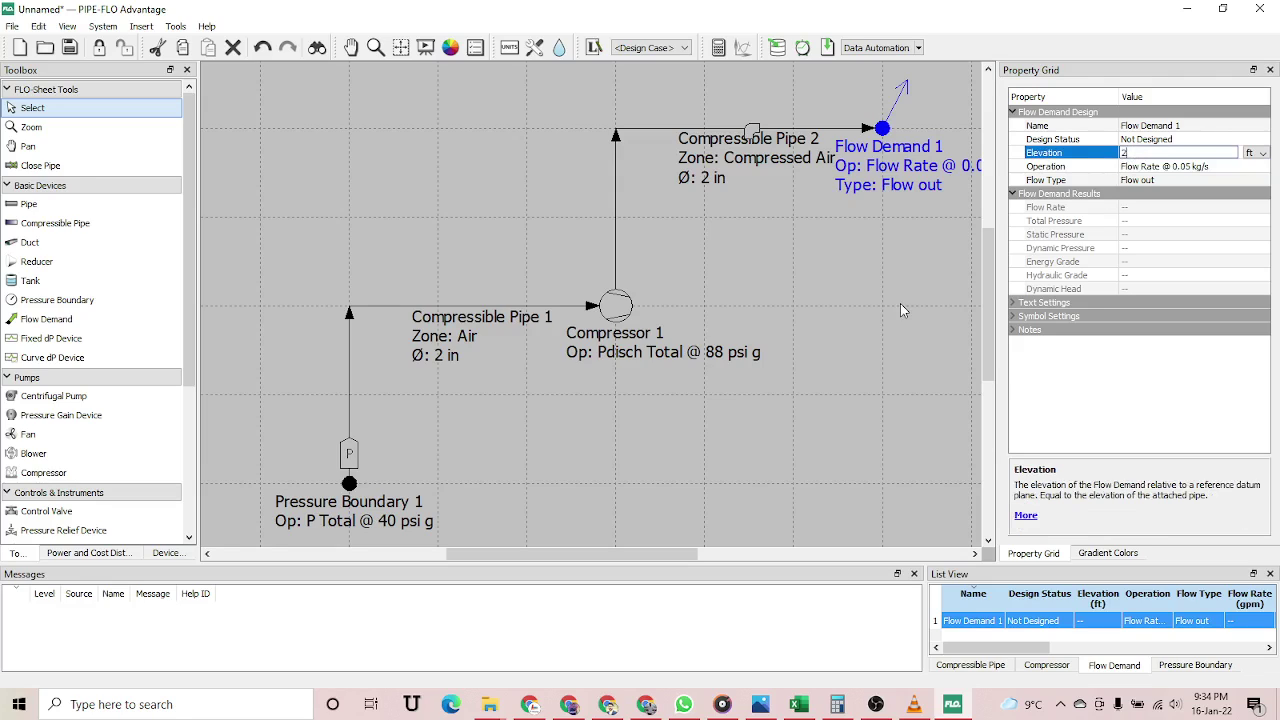
left_click(869, 326)
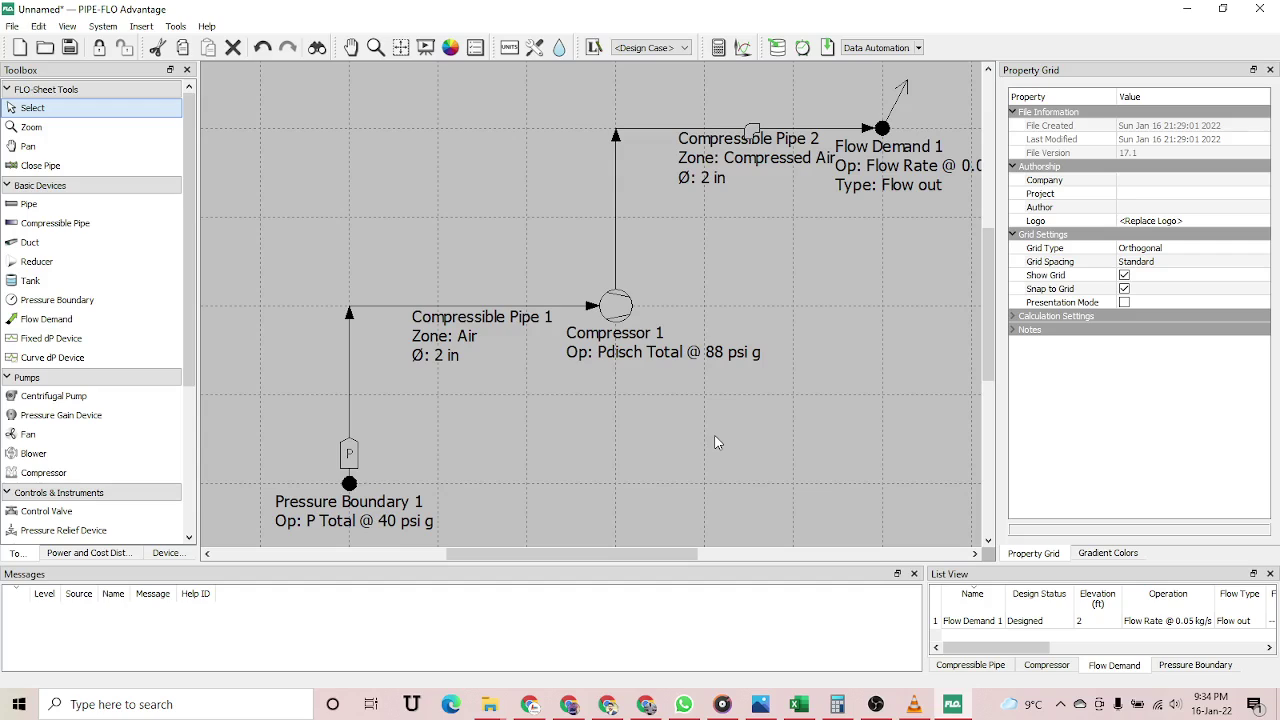
- Calculate the system (396.8 lb/h, compressor PR 1.878) and bring up the Print report list
left_click(719, 48)
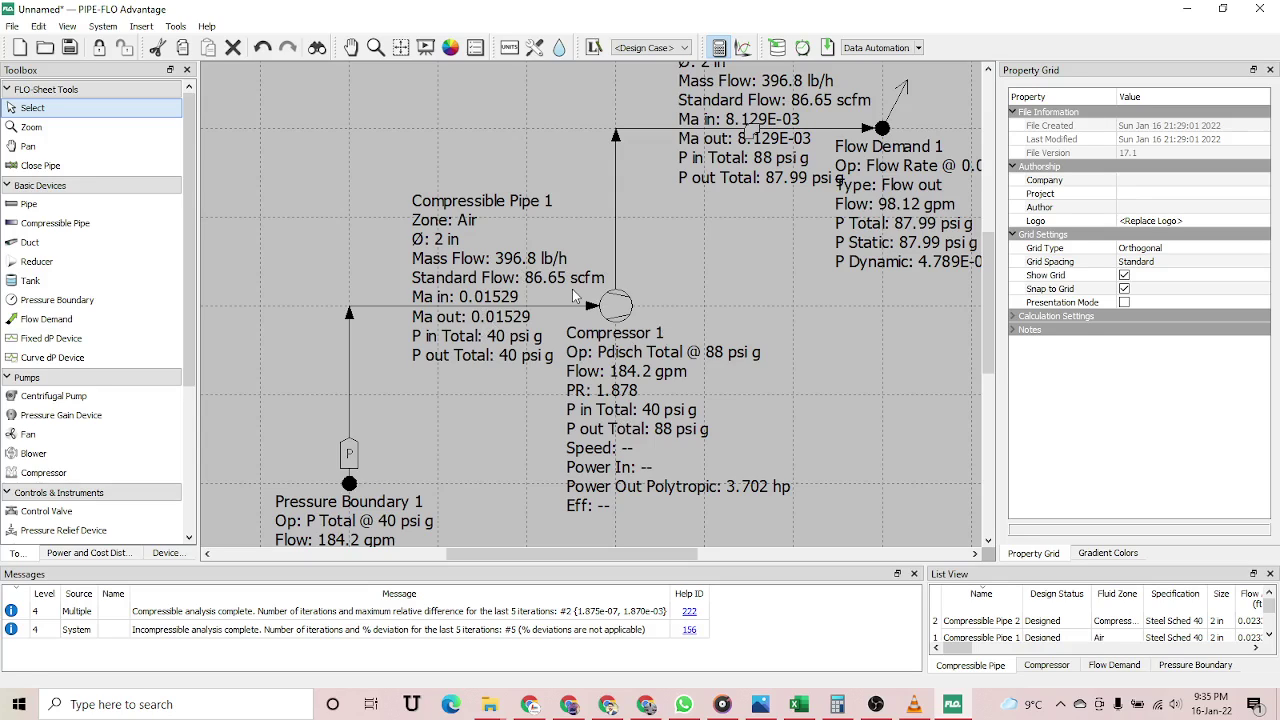
left_click(12, 26)
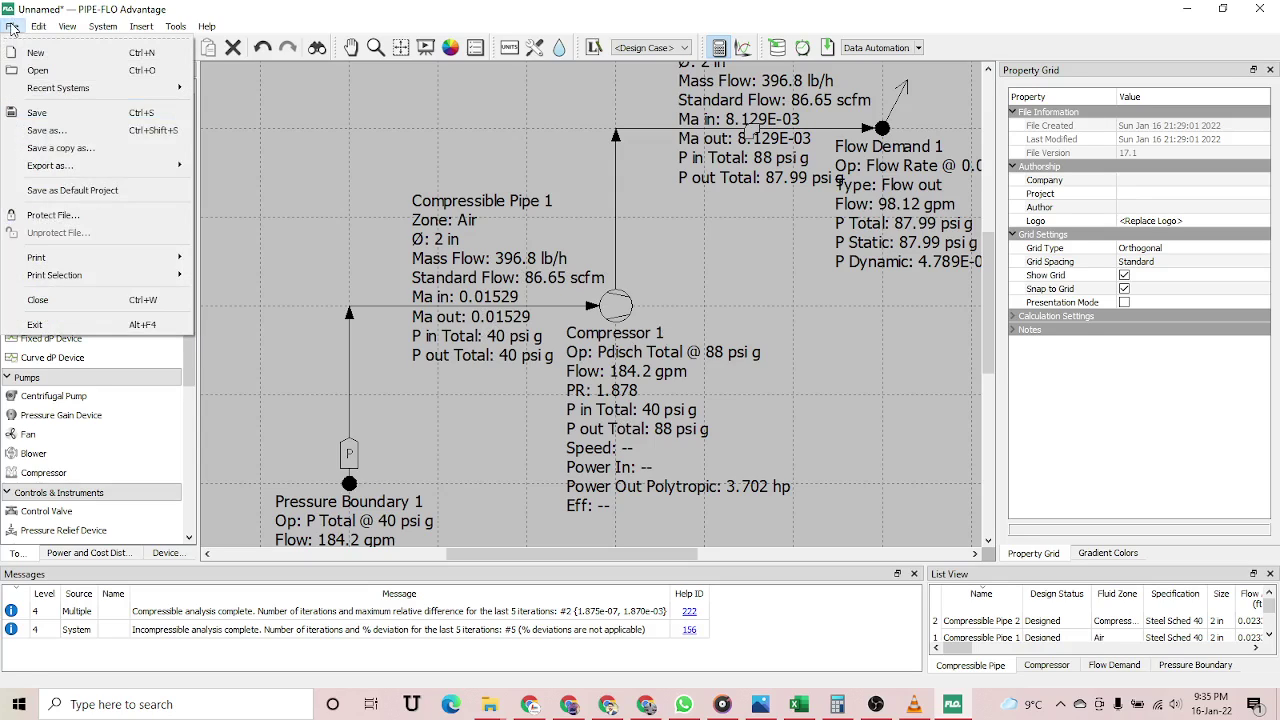
mouse_move(66, 260)
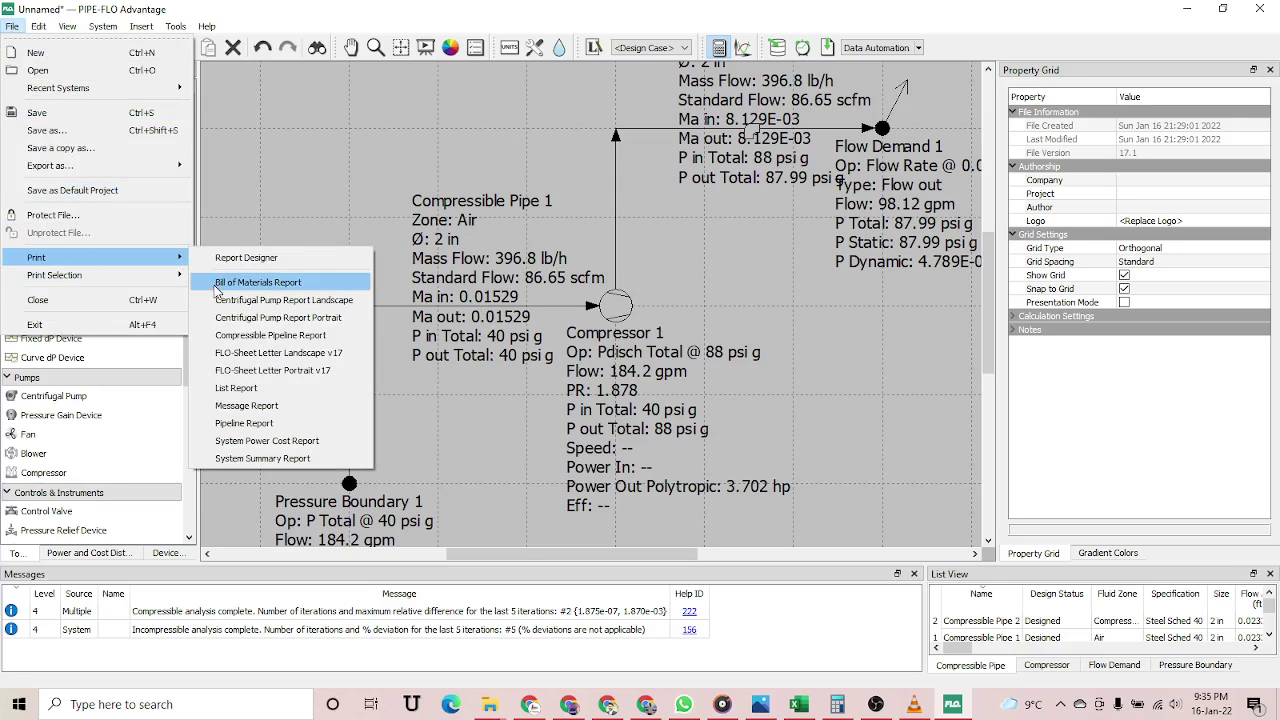
- Preview the two-page List Report in NCReport, then close the preview
left_click(240, 388)
scroll(960, 266, "down", 7)
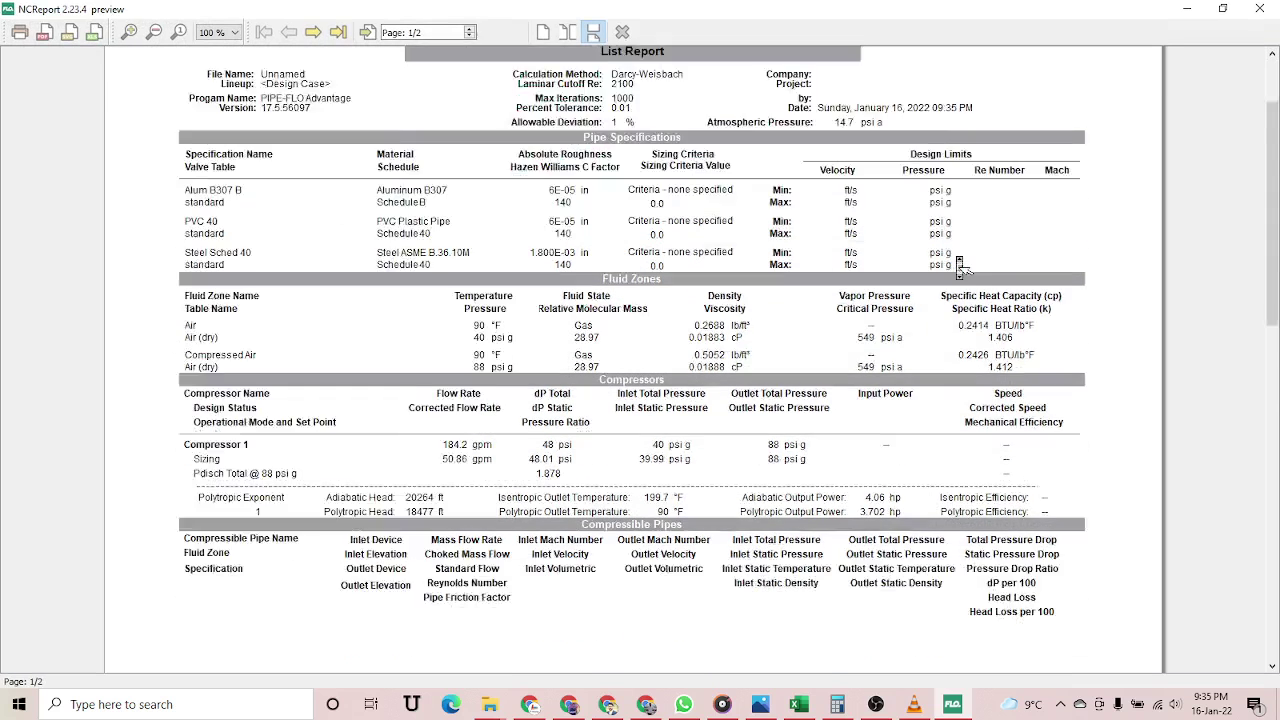
scroll(960, 266, "down", 10)
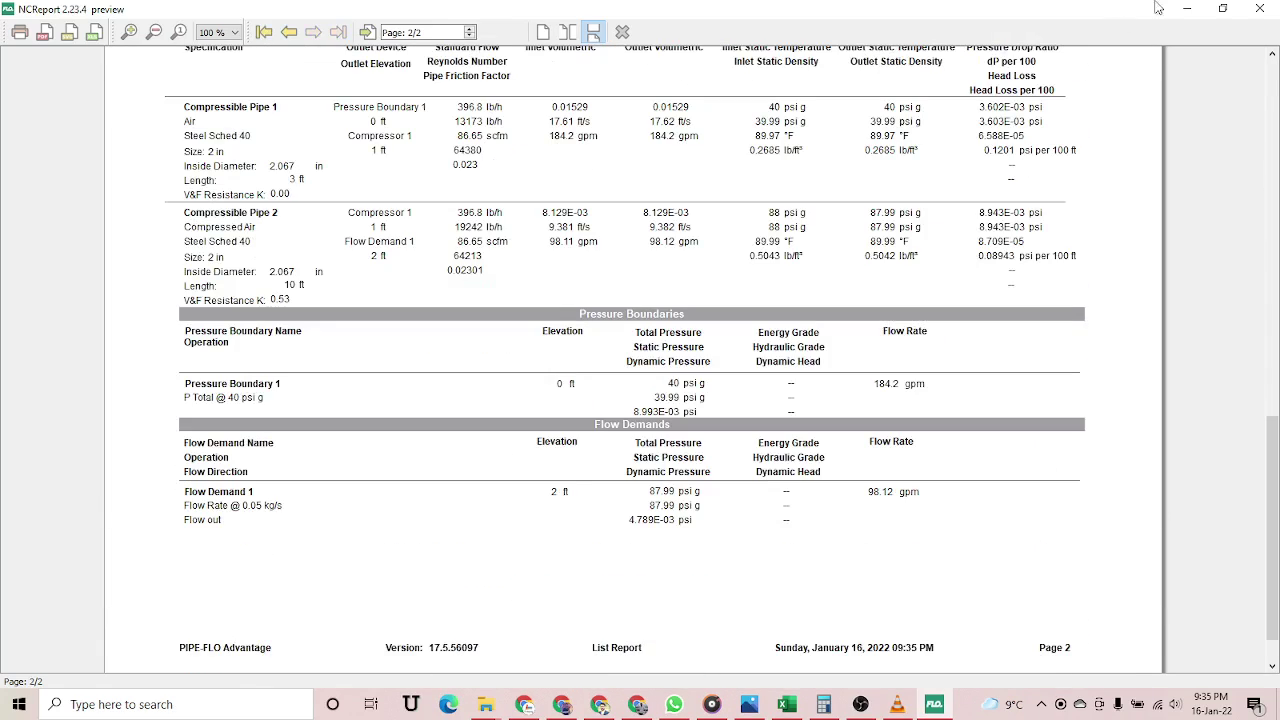
left_click(1260, 8)
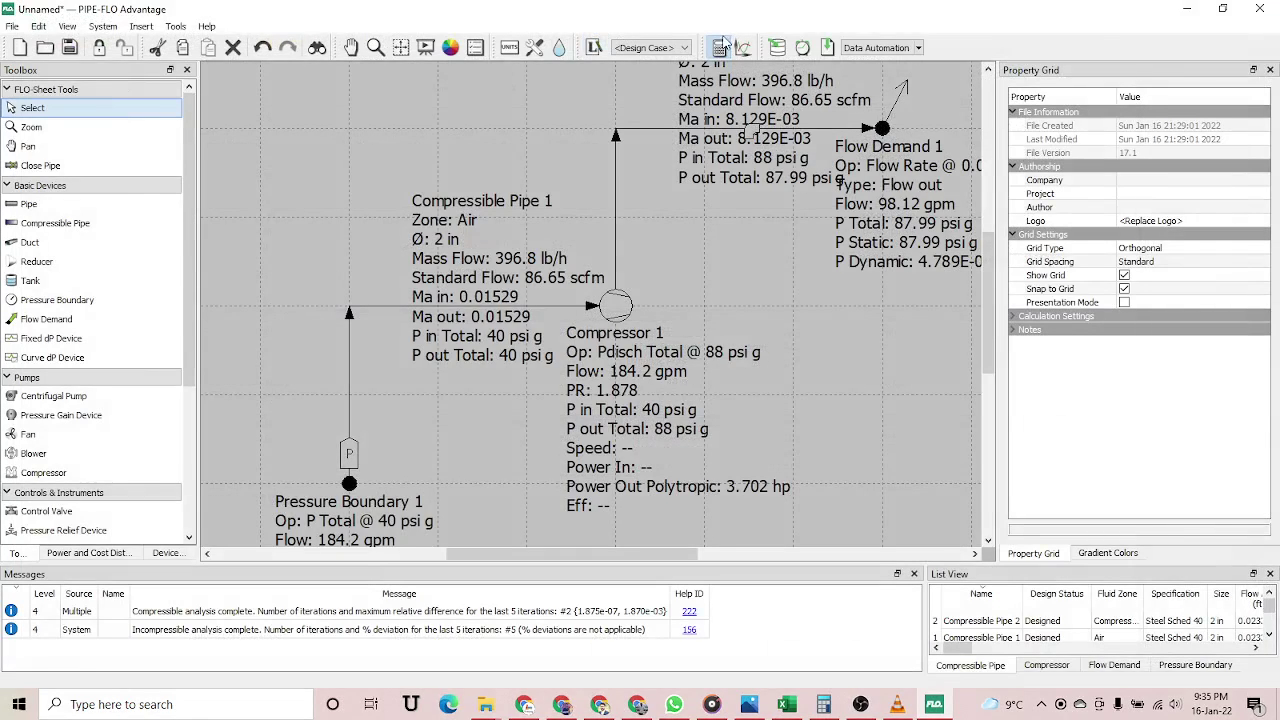
- Turn off calculated results and select Compressor 1 on the FLO-Sheet
left_click(718, 47)
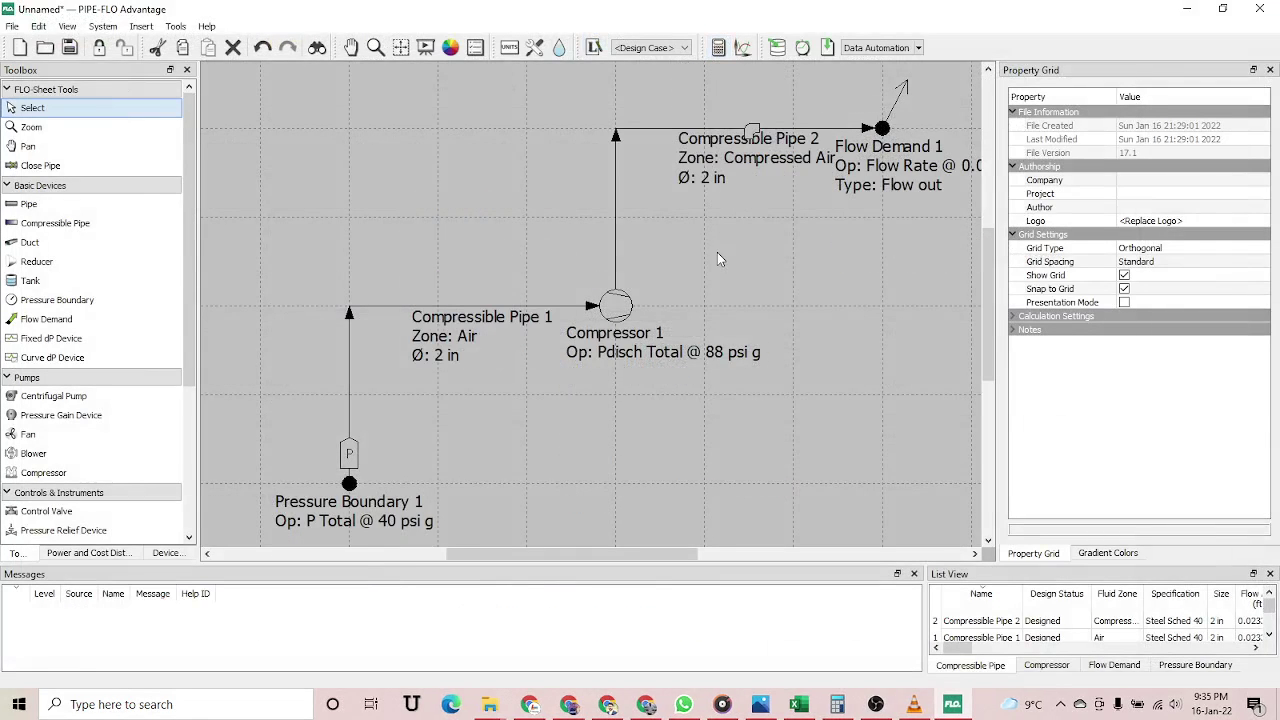
left_click(618, 304)
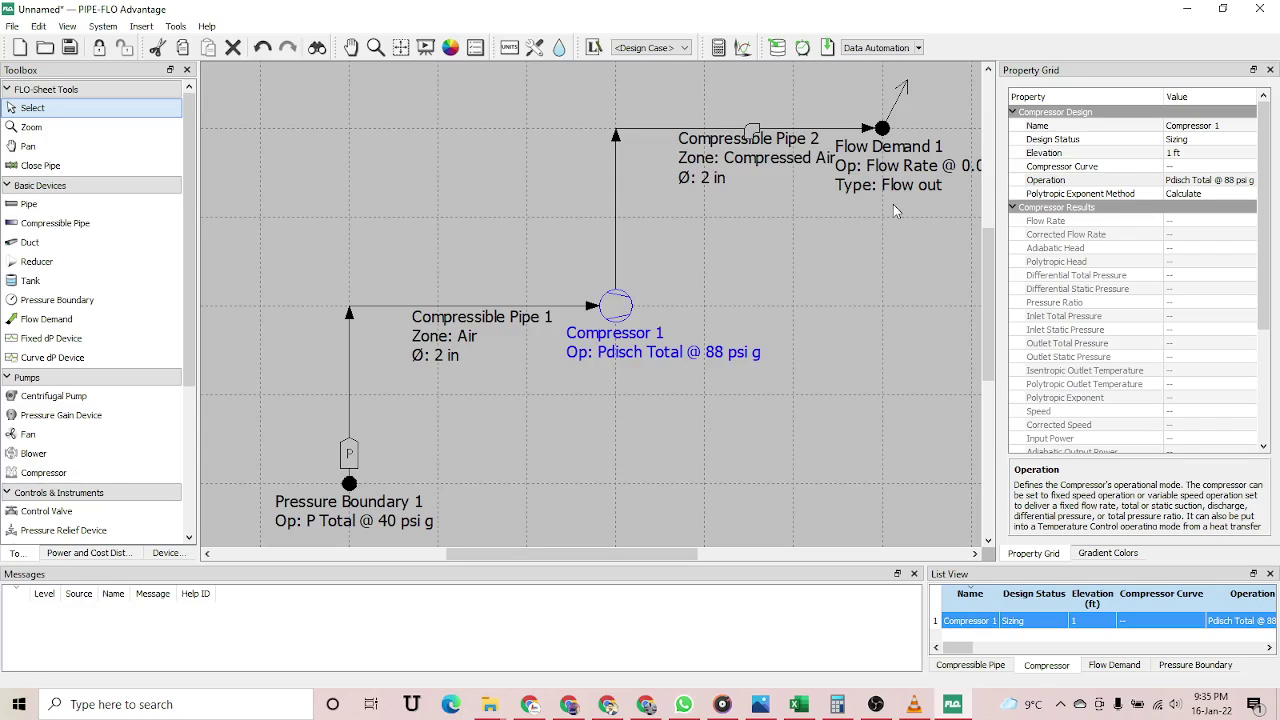
- Open Compressor 1's curve editor and display the centrifugal compressor performance-curves image in Photos
left_click(1185, 170)
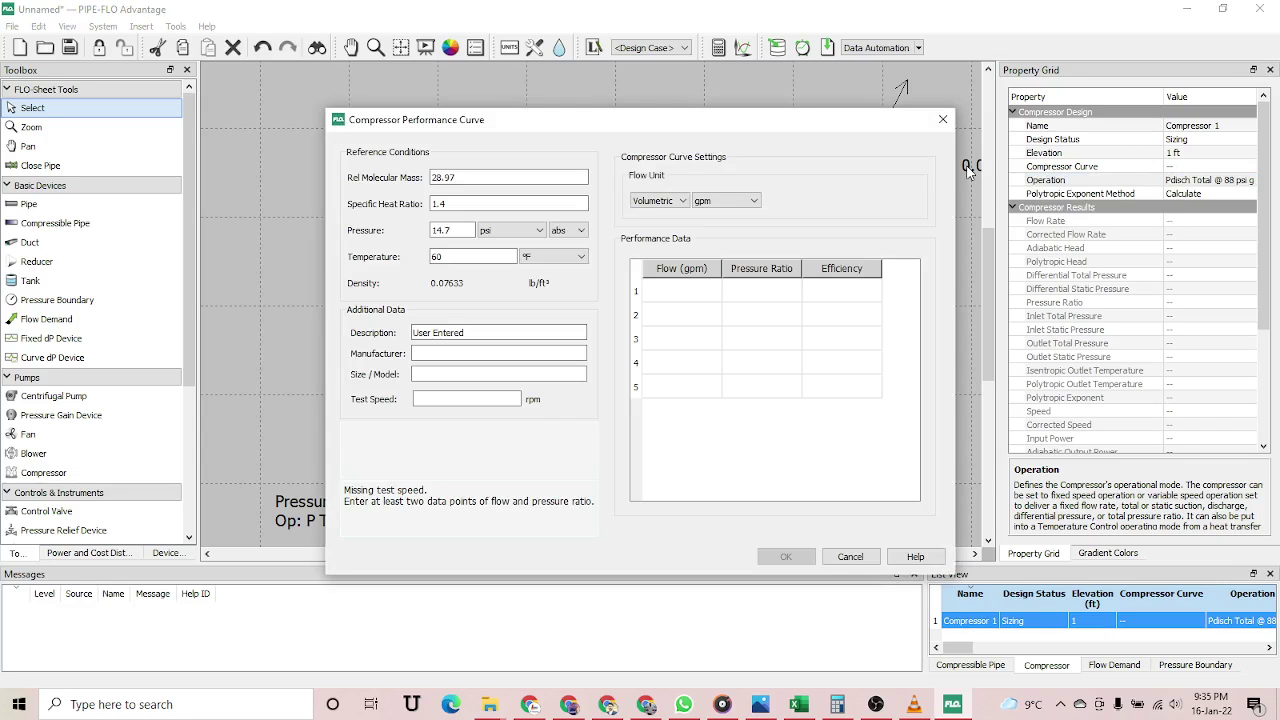
left_click(705, 293)
left_click(766, 702)
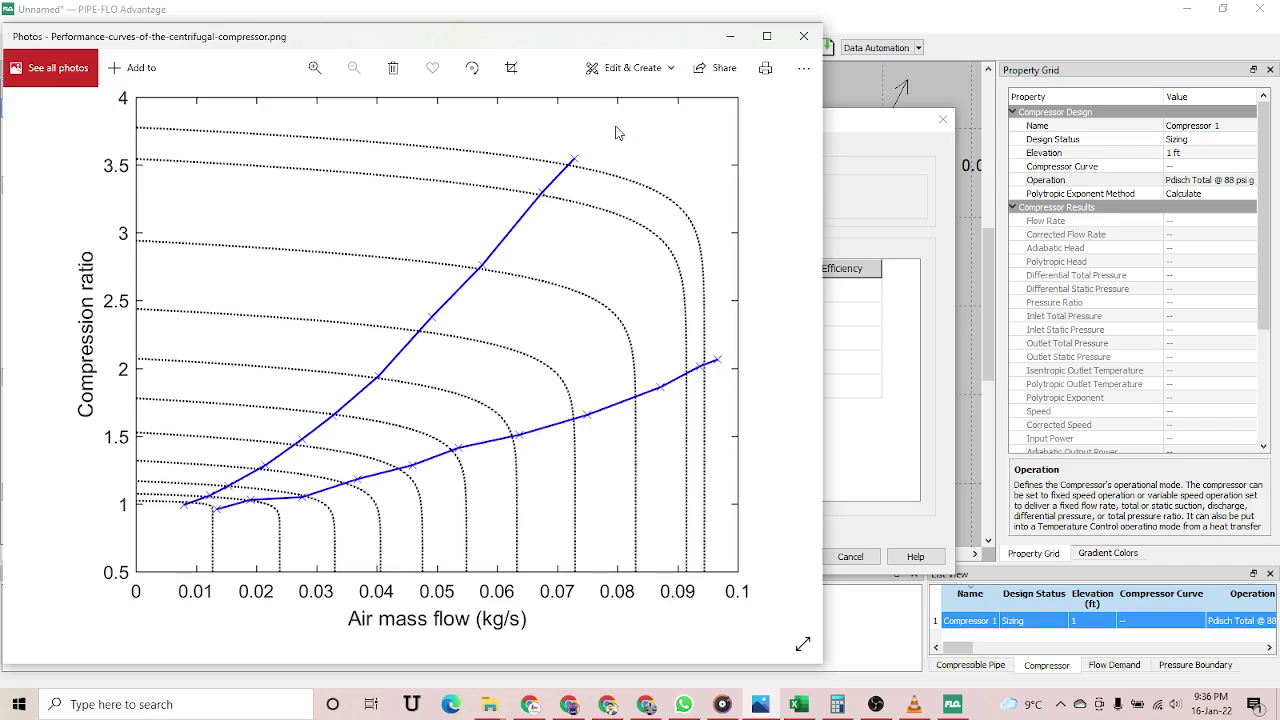
- Set the curve reference pressure to 88 psi abs, temperature to 90 °F, and test speed to 12000 rpm
left_click(727, 37)
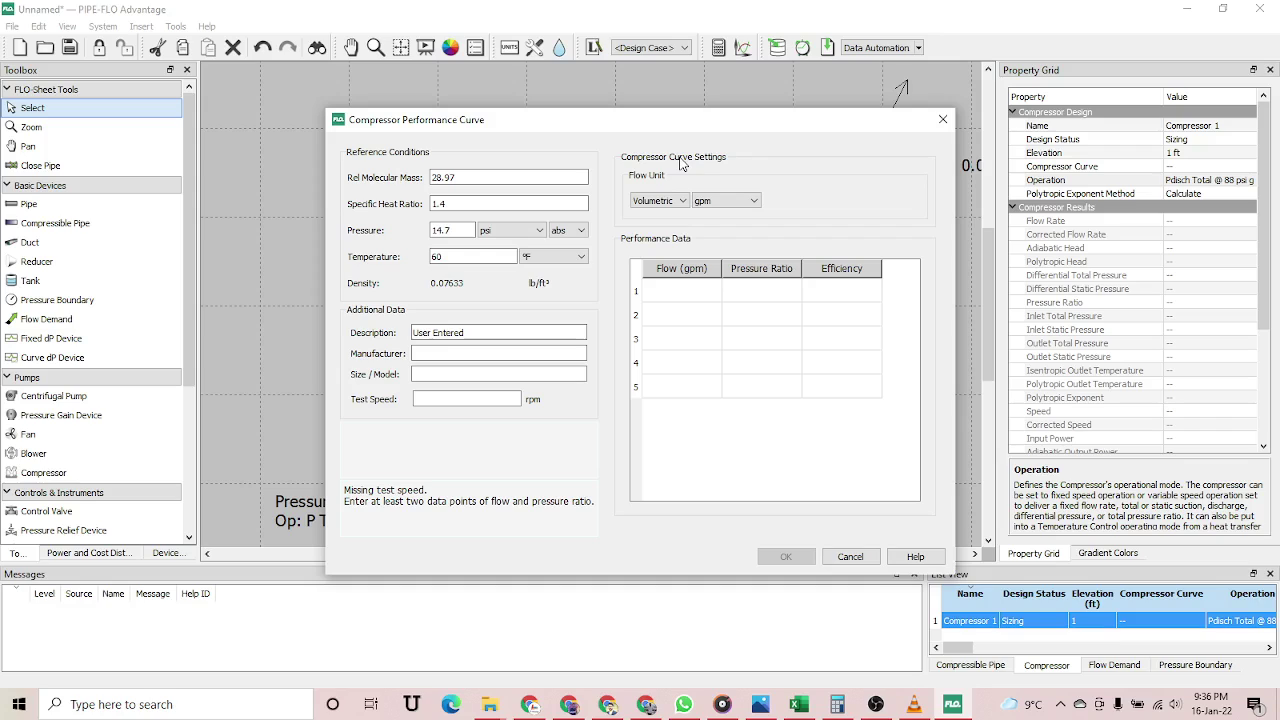
double_click(466, 231)
type("14.695949")
left_click_drag(434, 231, 533, 232)
key("BackSpace")
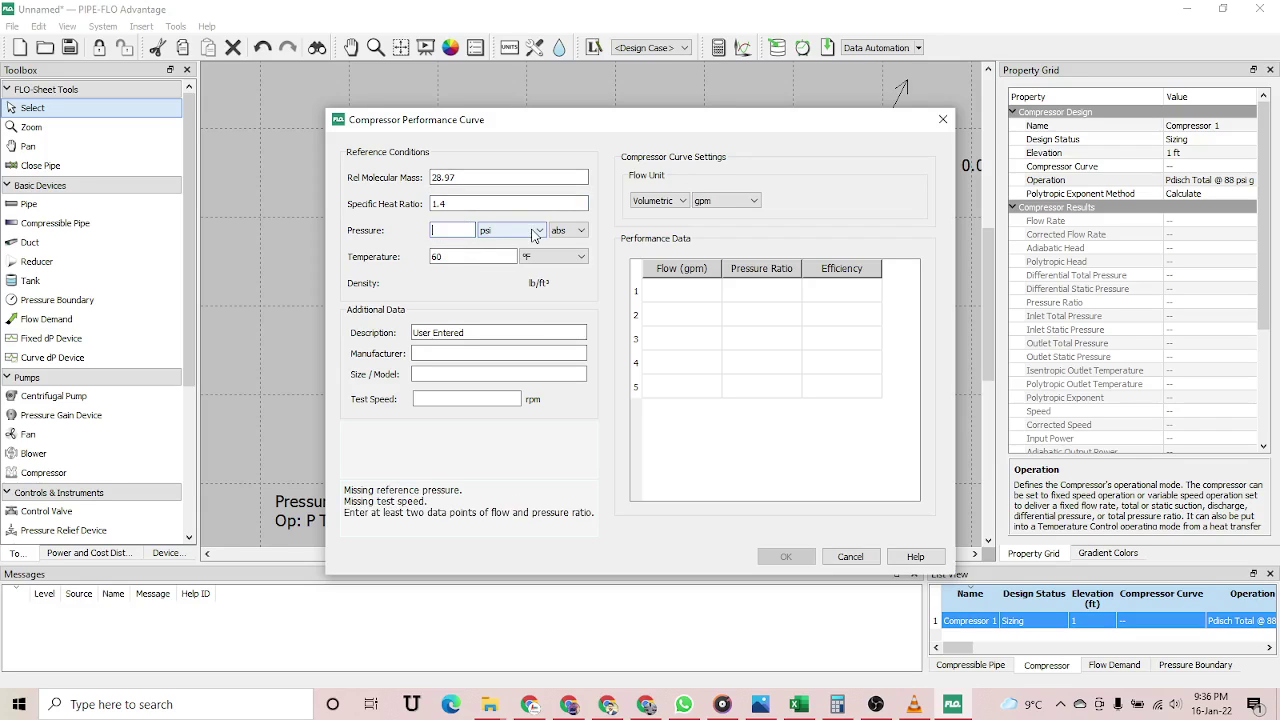
type("88")
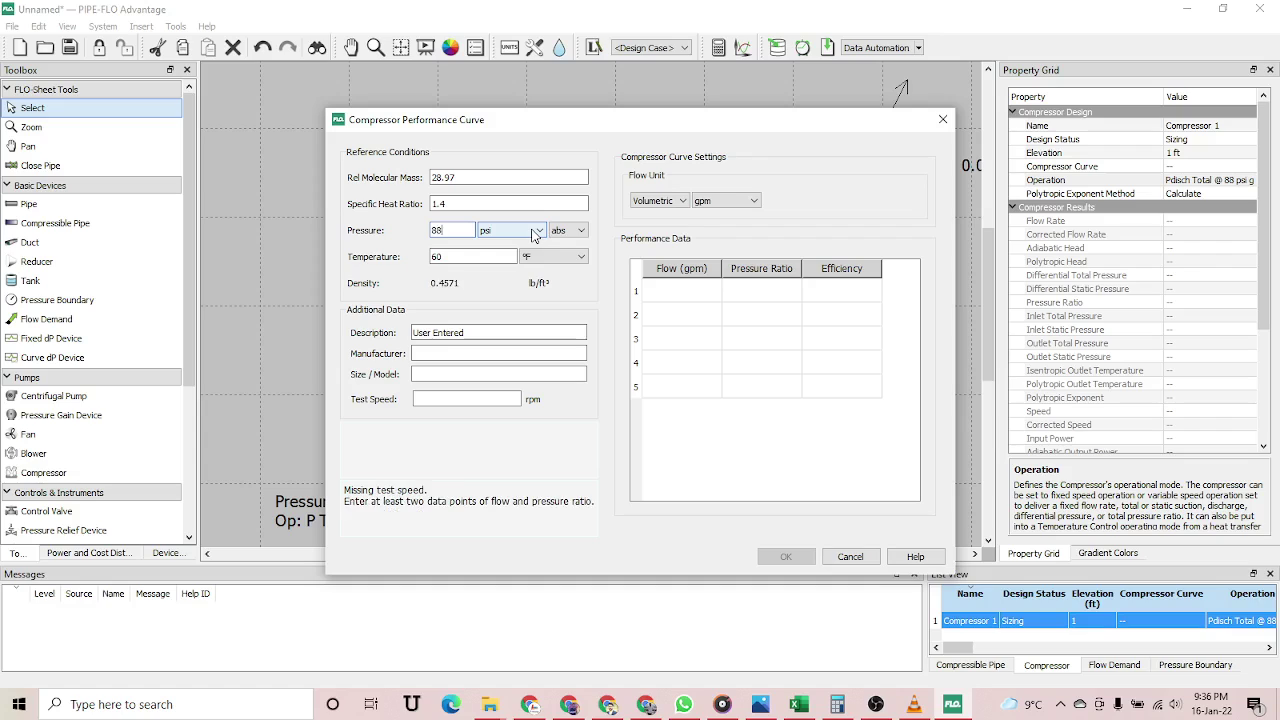
double_click(493, 255)
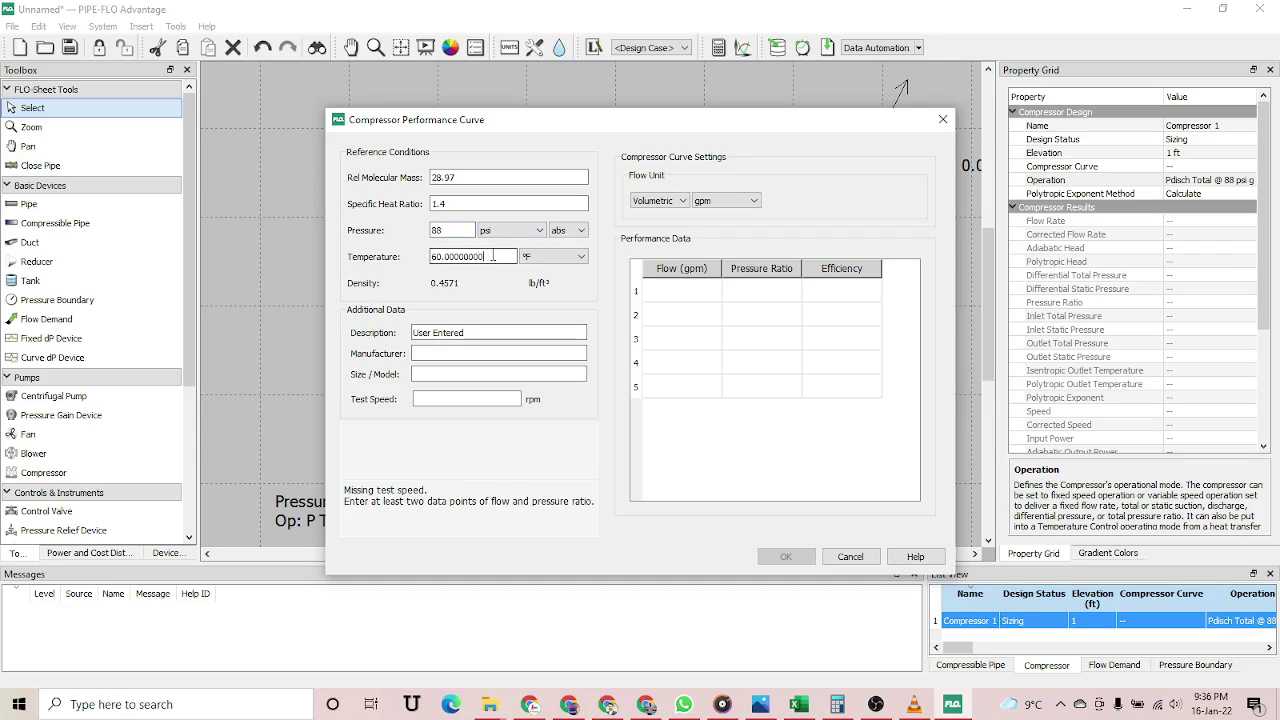
key("BackSpace")
type("90")
left_click(452, 393)
type("1")
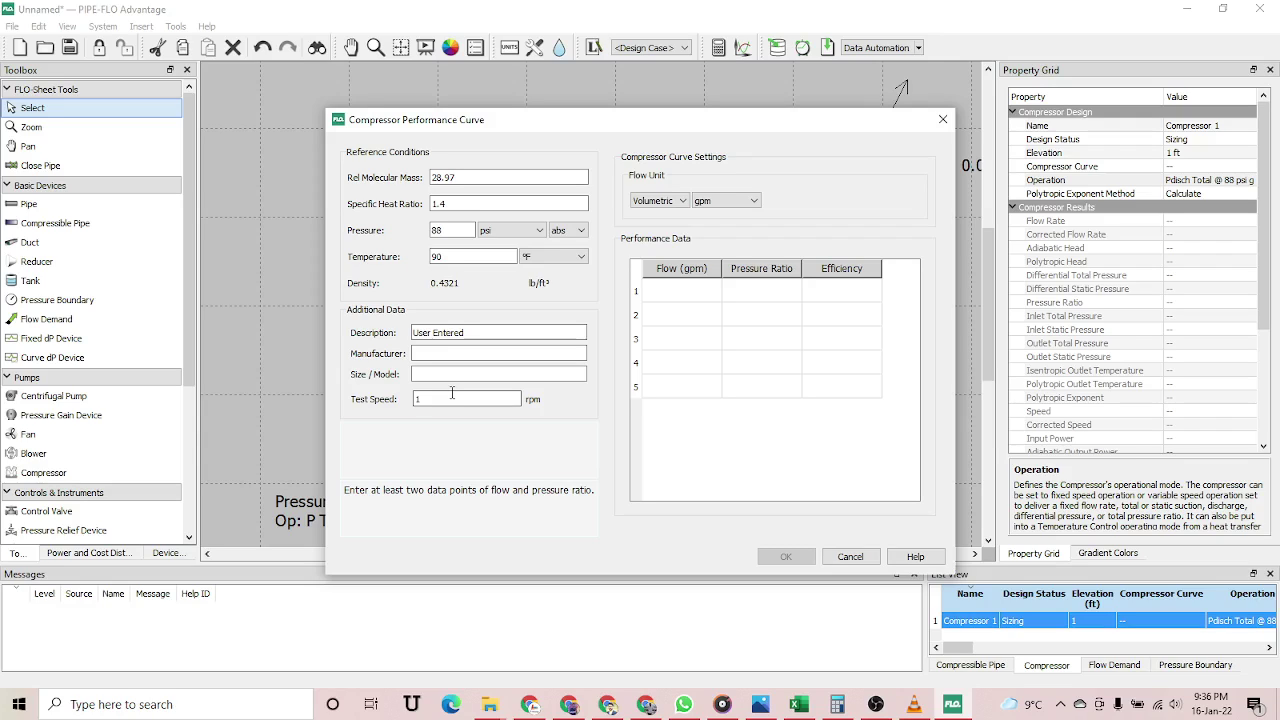
type("5000")
- Change the compressor curve's flow unit to Mass in kg/s
left_click(660, 201)
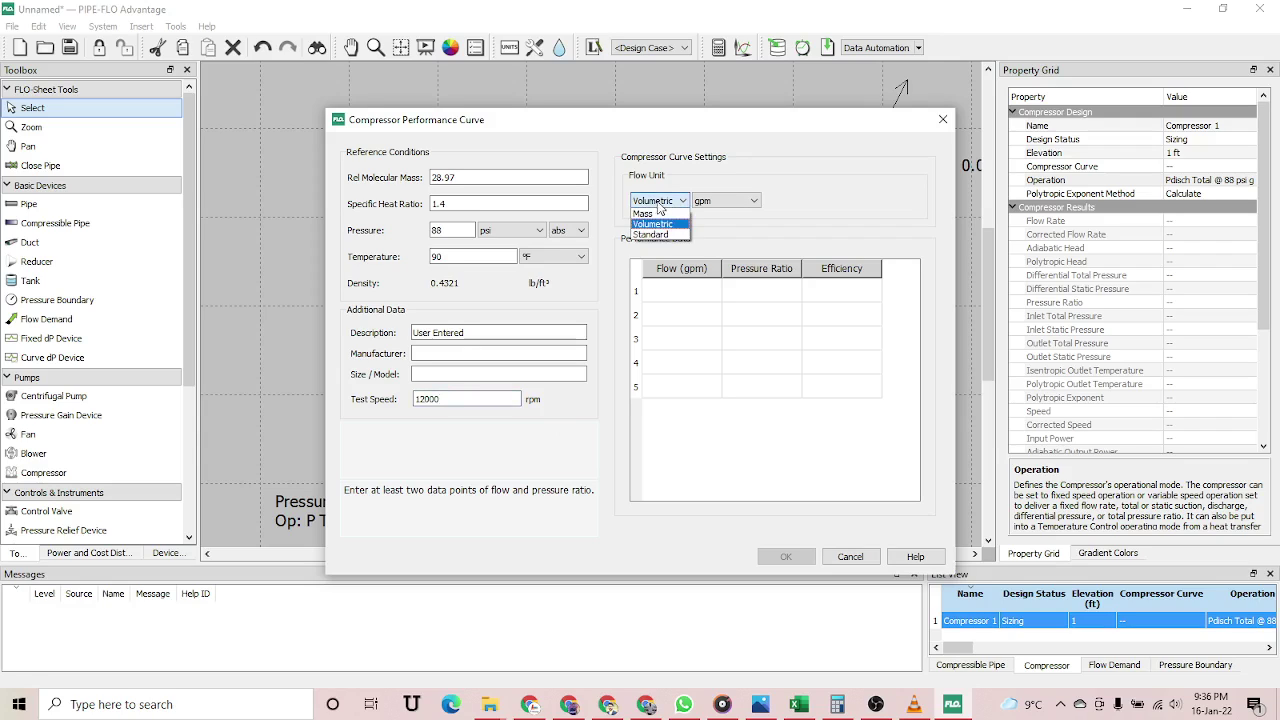
left_click(660, 214)
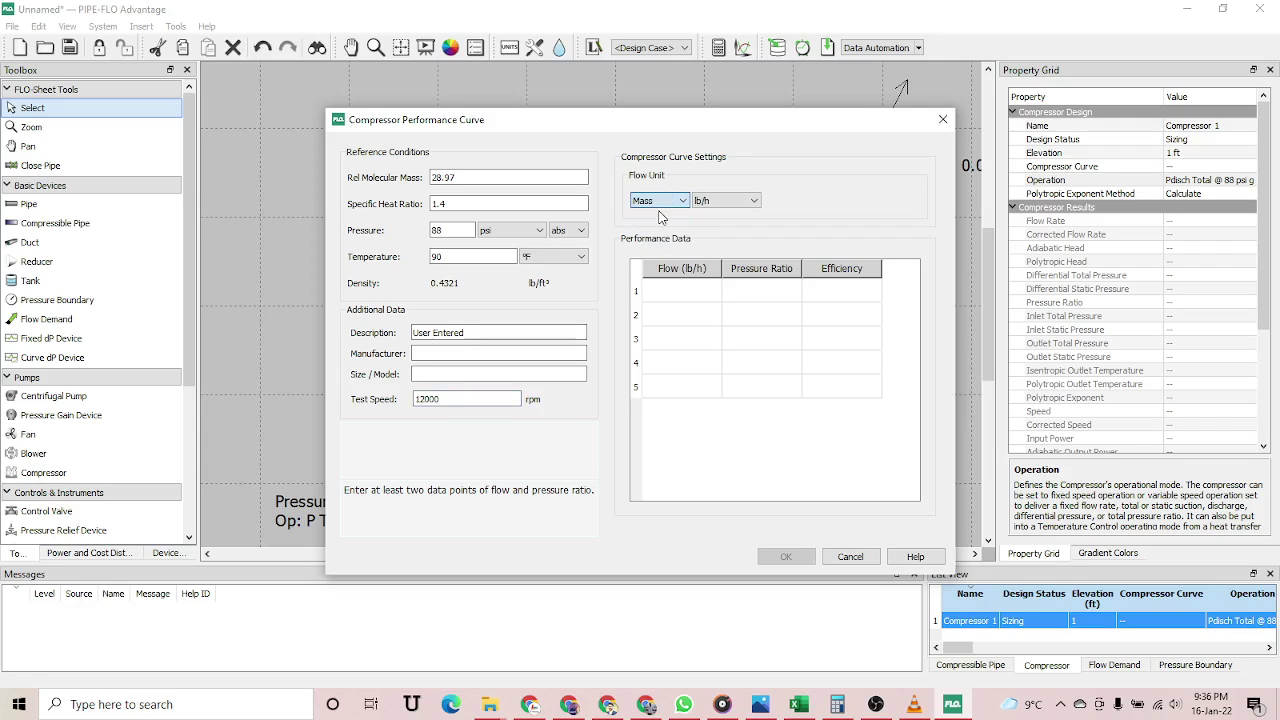
left_click(740, 201)
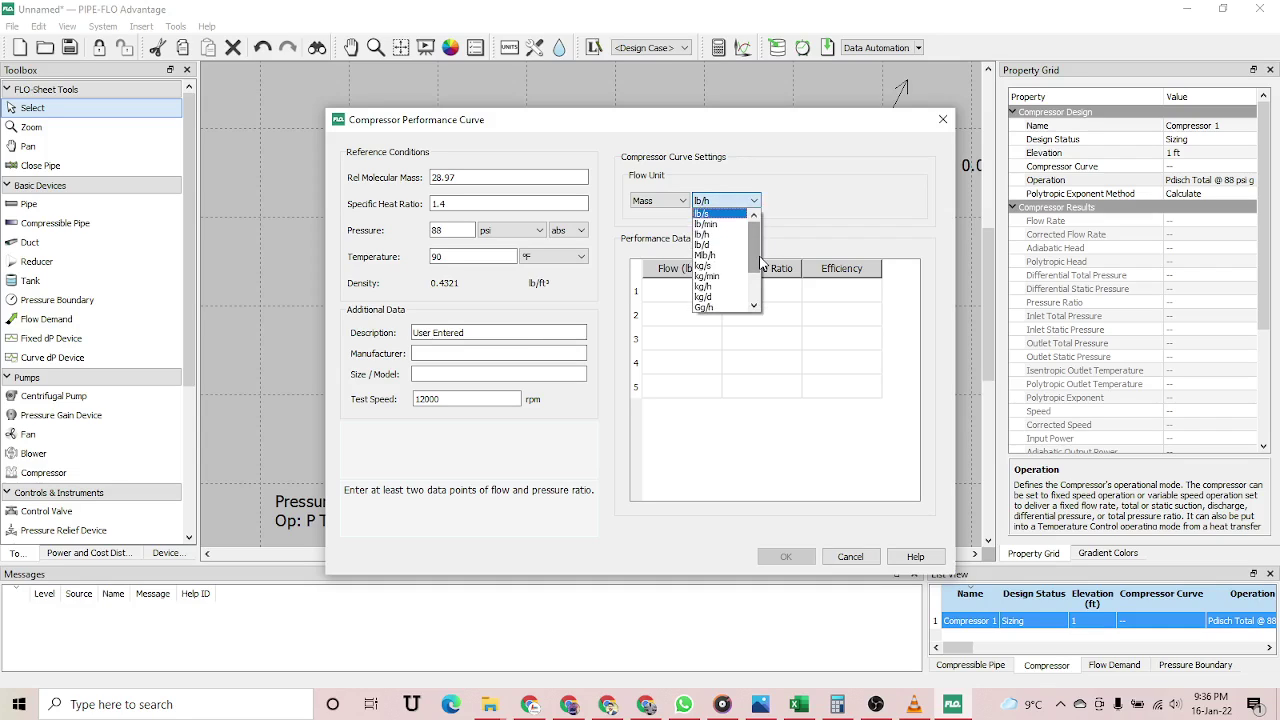
left_click(735, 266)
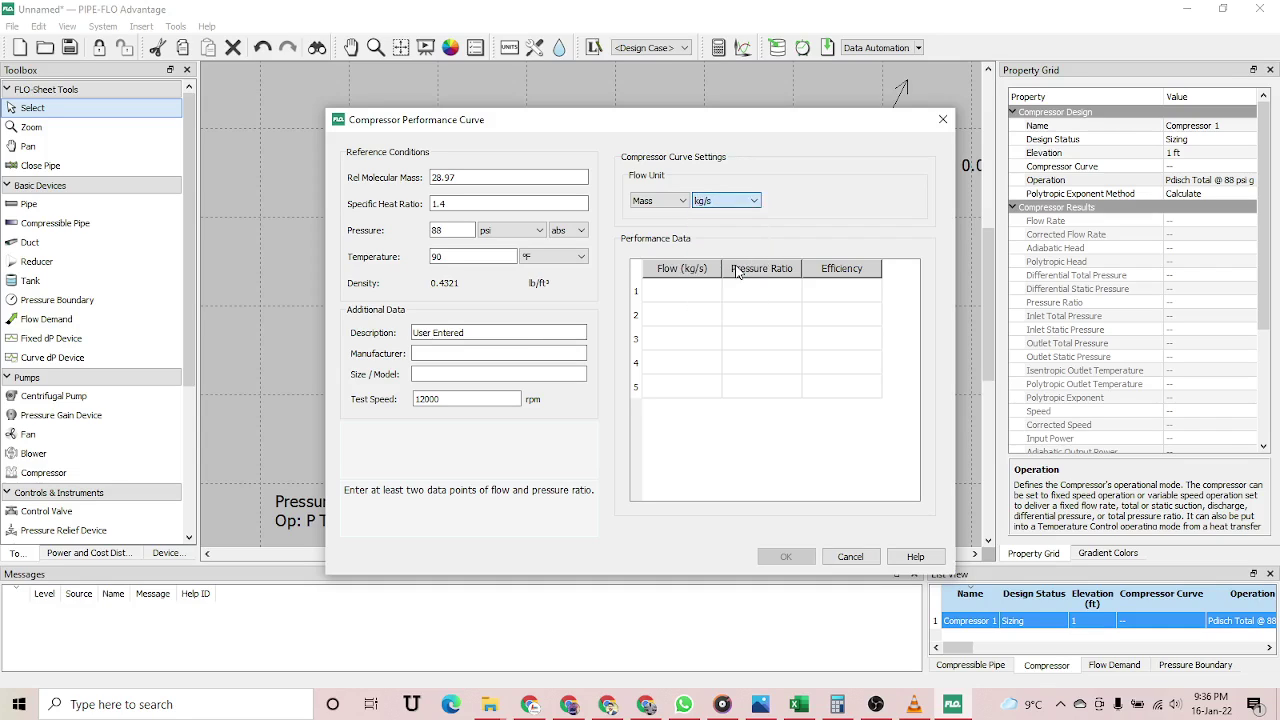
- Copy Excel Compressor Curve rows 4–9 (ratio, kg/s flow, 70% efficiency) and return to PIPE-FLO
left_click(761, 705)
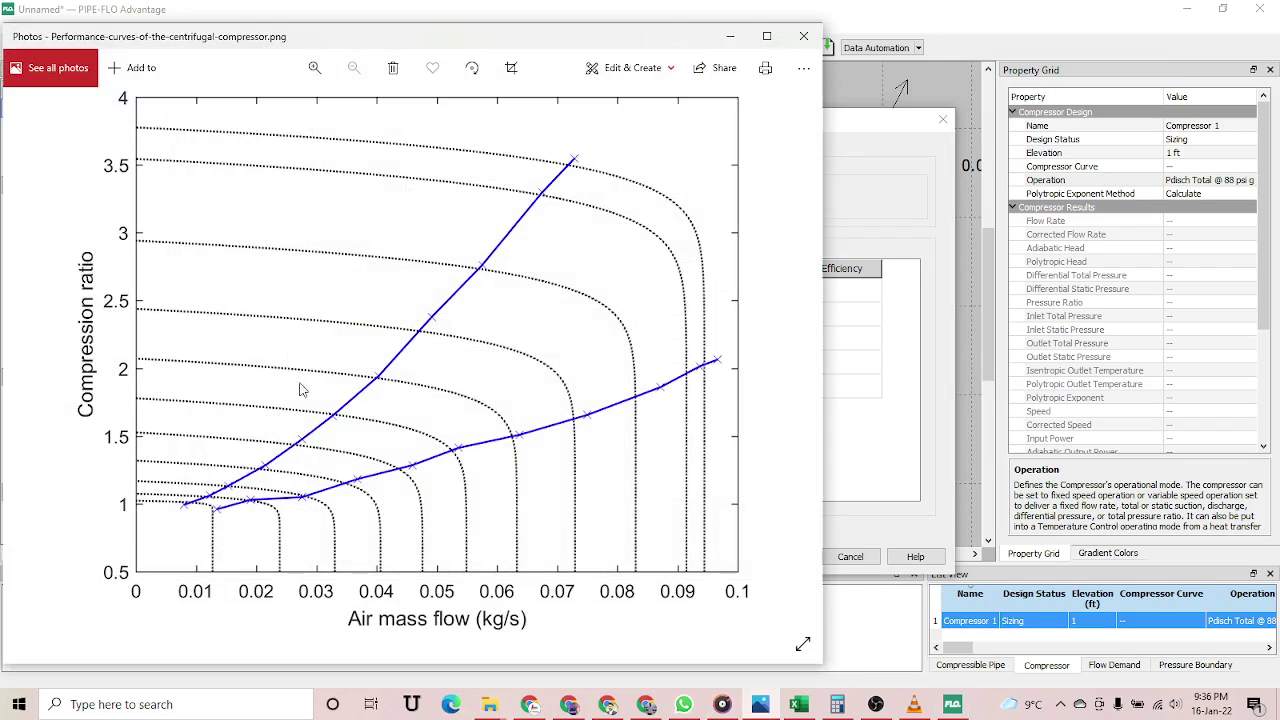
left_click(800, 706)
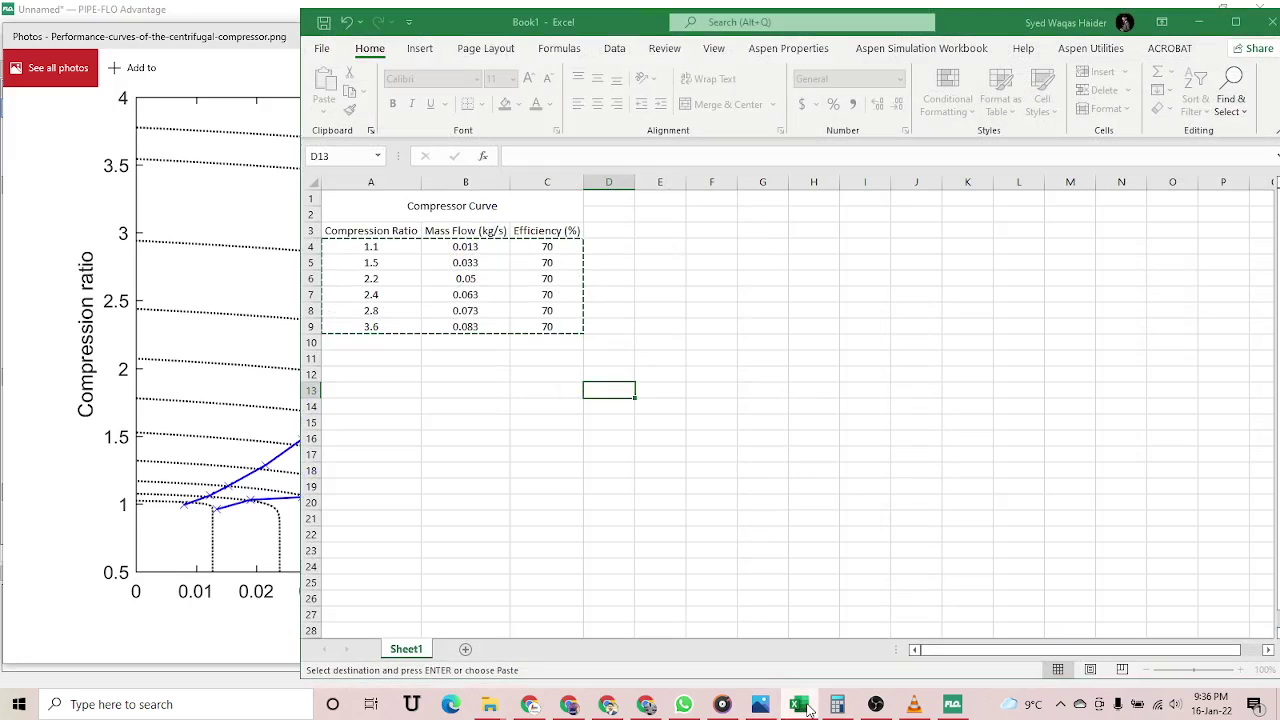
left_click_drag(368, 248, 547, 327)
key("ctrl+c")
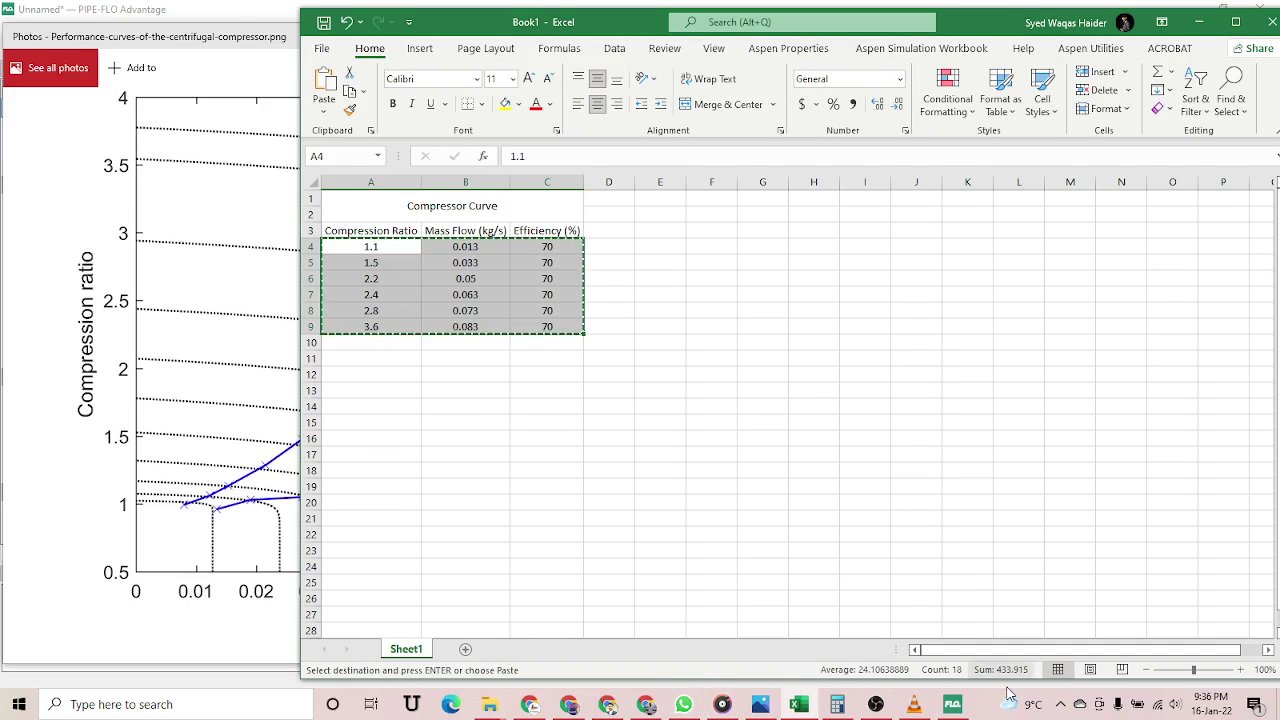
left_click(952, 704)
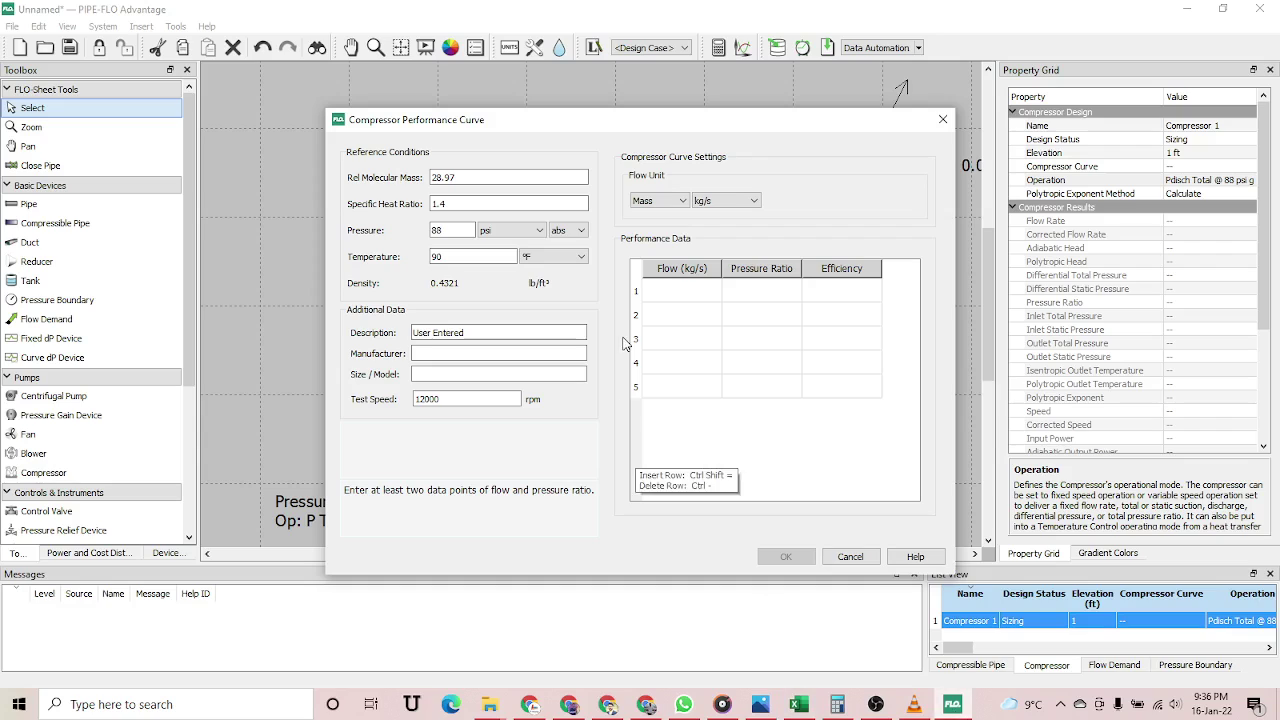
- Paste the six Excel curve points into the Performance Data grid and accept the curve
left_click(673, 290)
left_click_drag(673, 290, 868, 425)
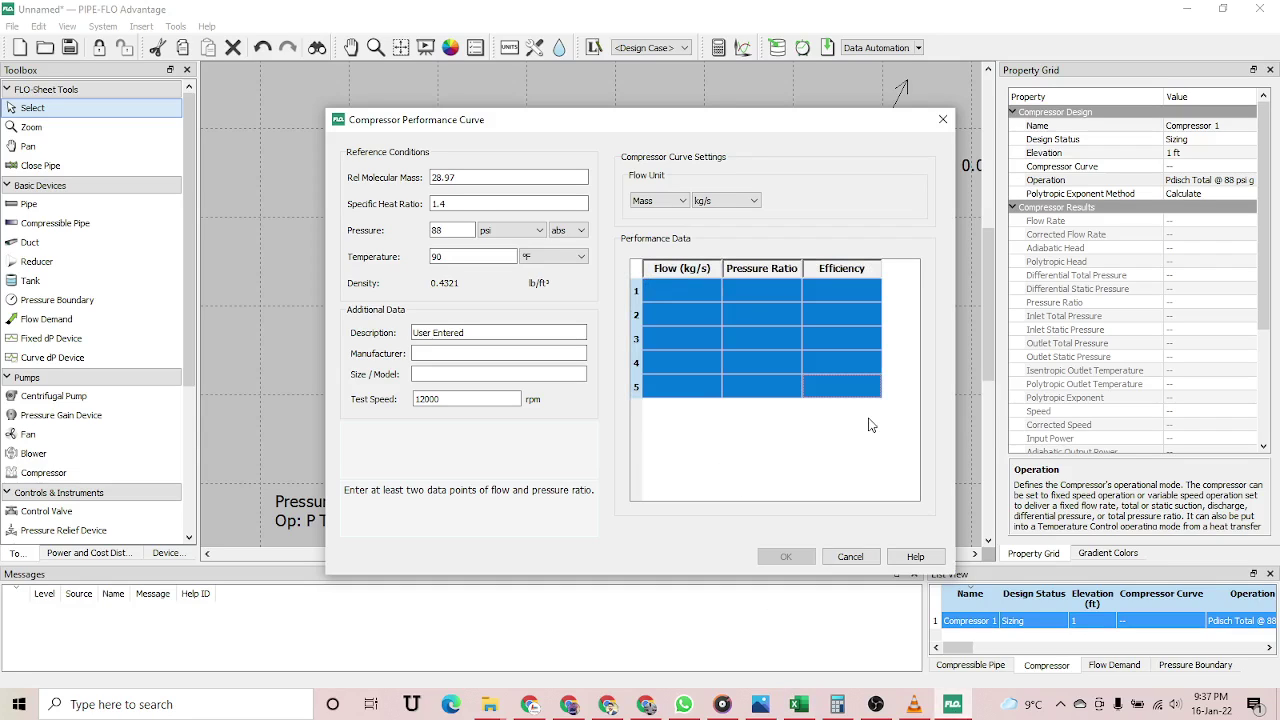
key("ctrl+v")
left_click(787, 557)
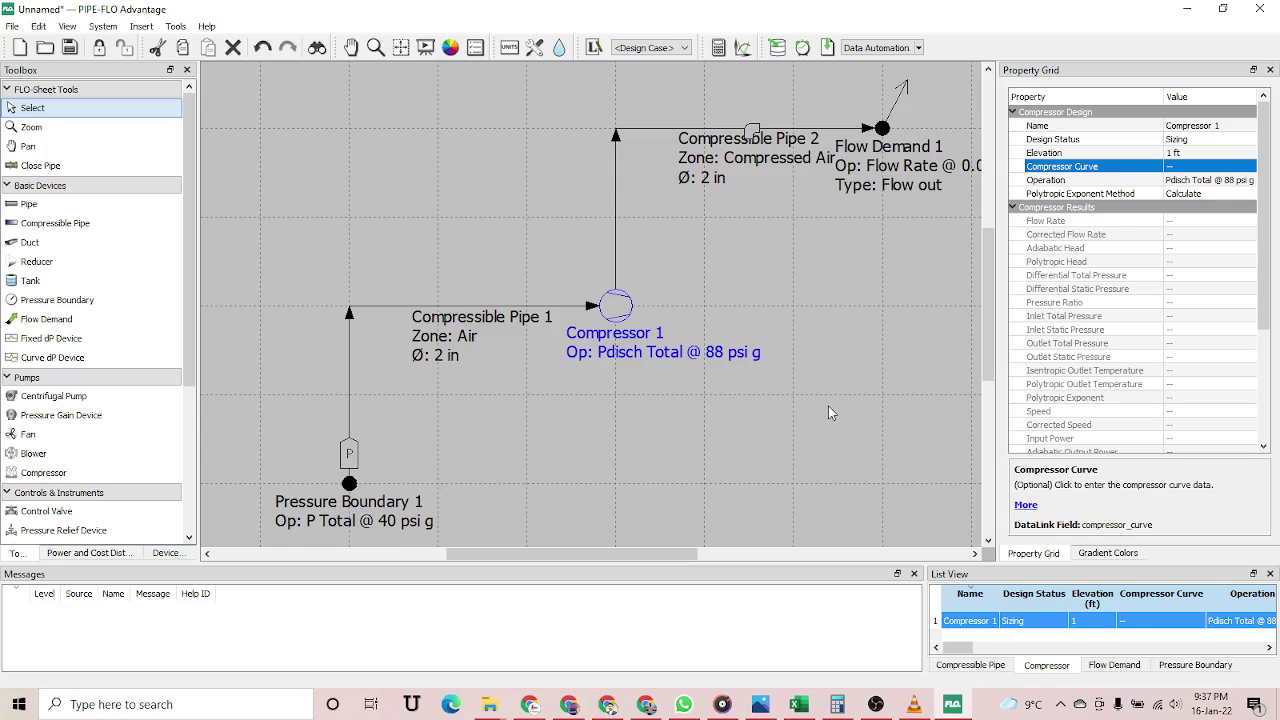
- Recalculate the system with the new curve (184.2 gpm, PR 1.878, 3.702 hp) and show the print options
left_click(831, 451)
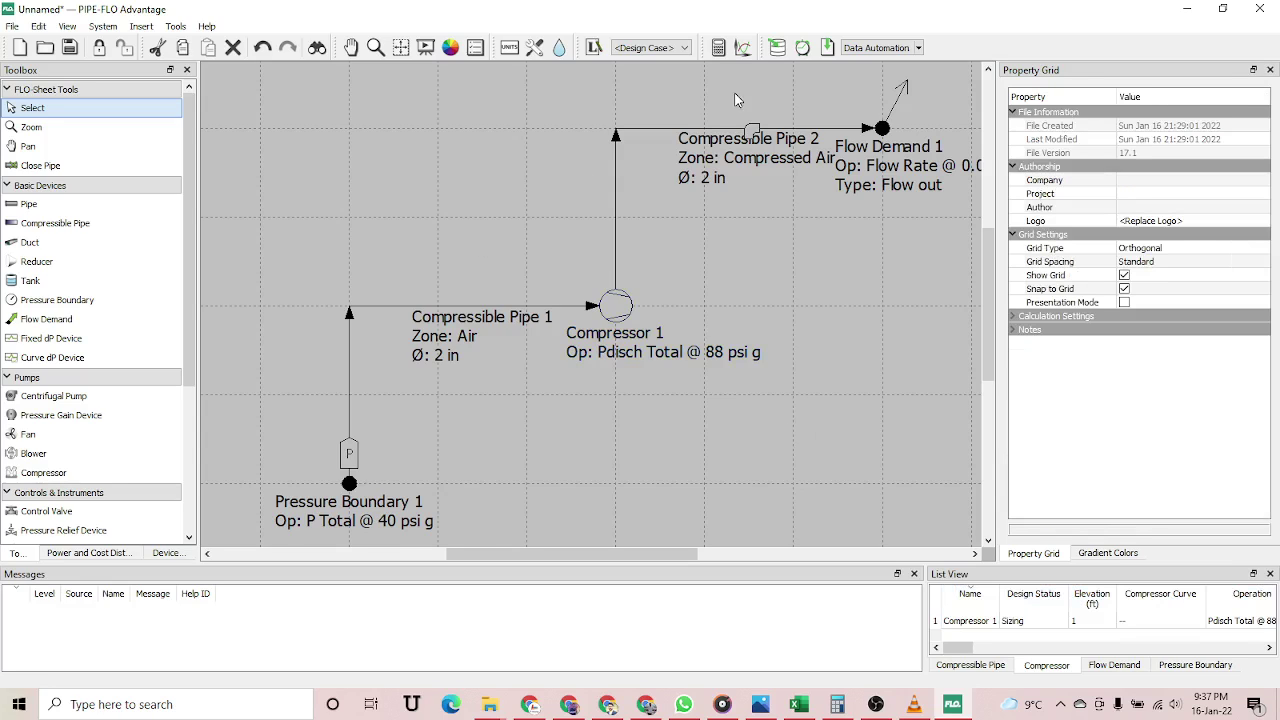
left_click(719, 48)
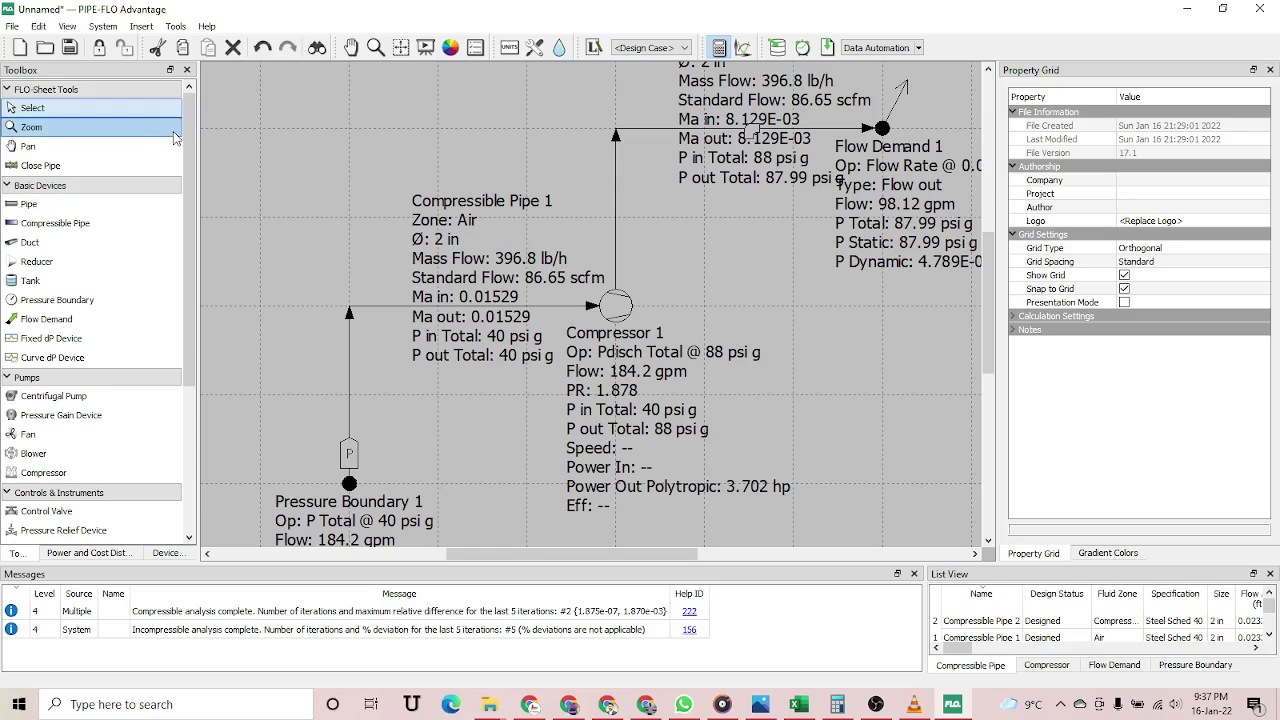
left_click(12, 26)
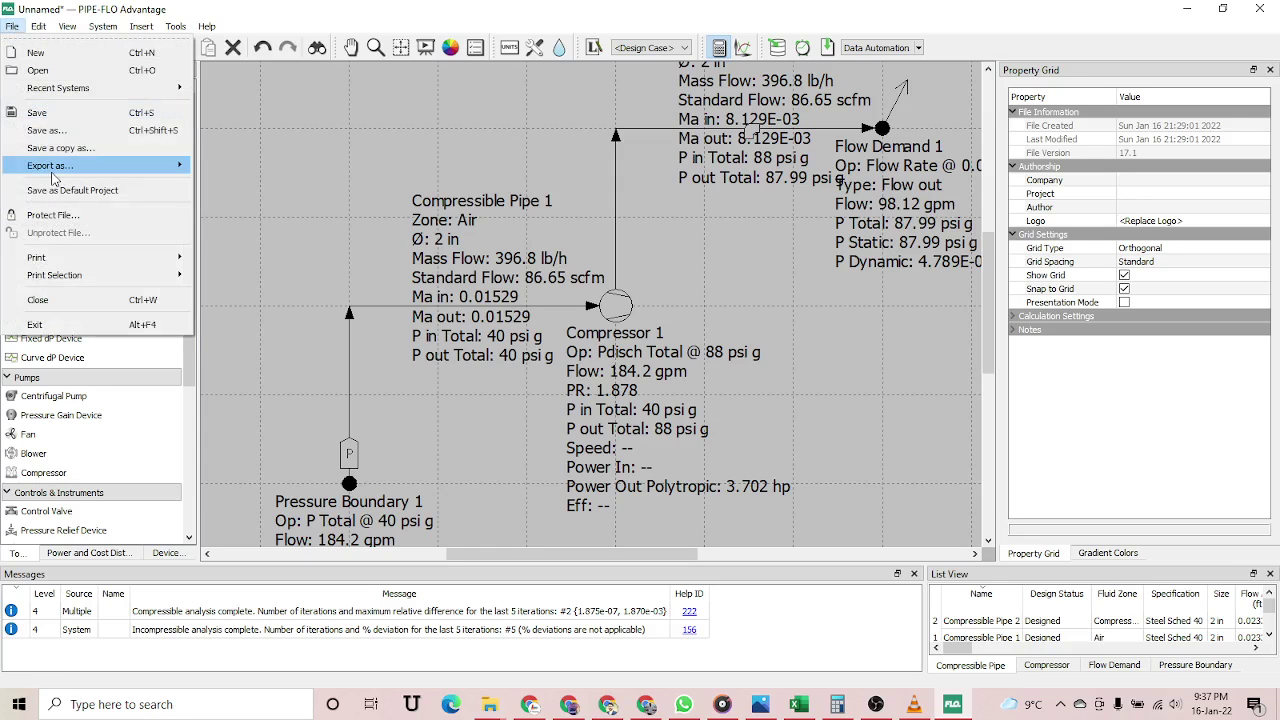
- Preview the two-page List Report in NCReport and review the Compressors section for Compressor 1
mouse_move(68, 262)
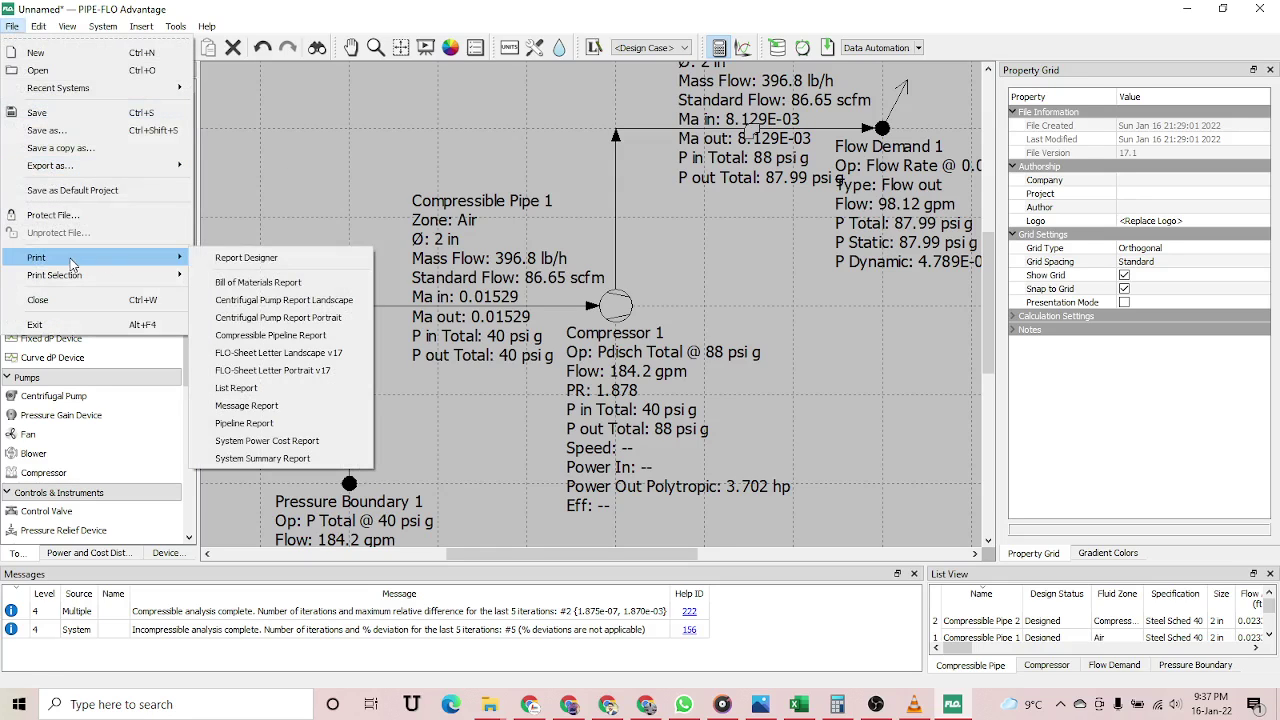
left_click(236, 388)
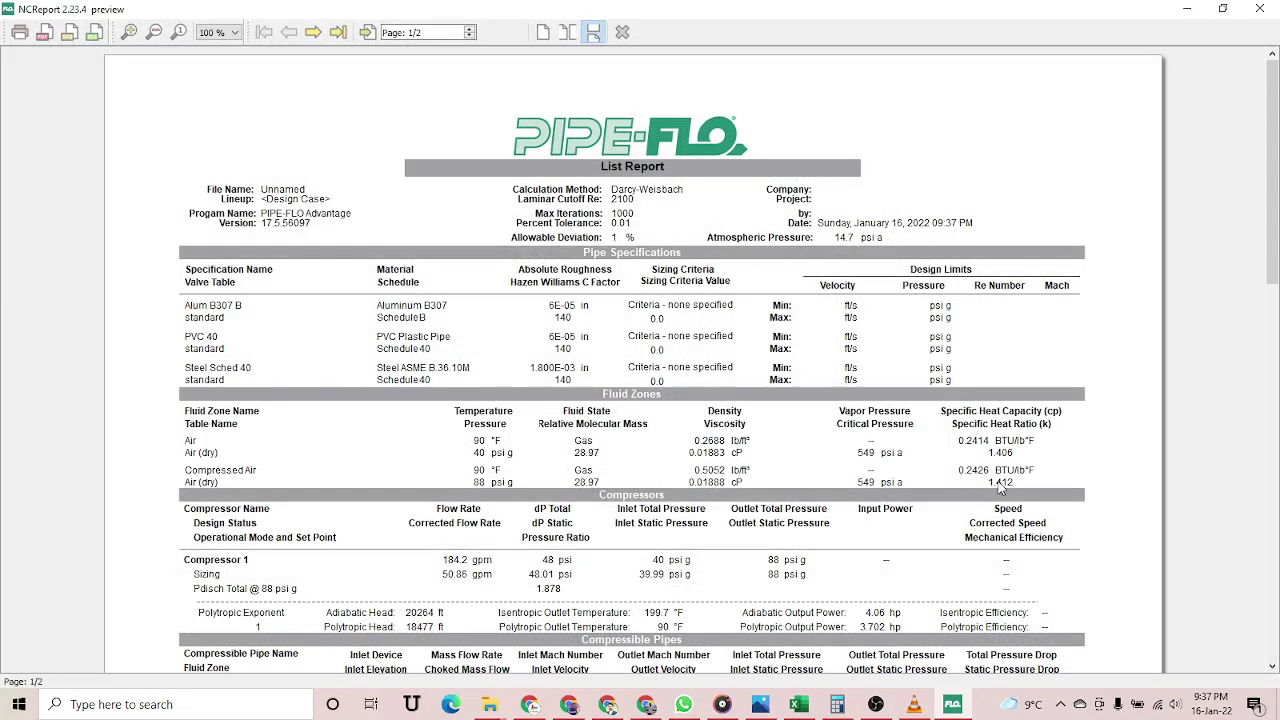
scroll(1000, 487, "down", 1)
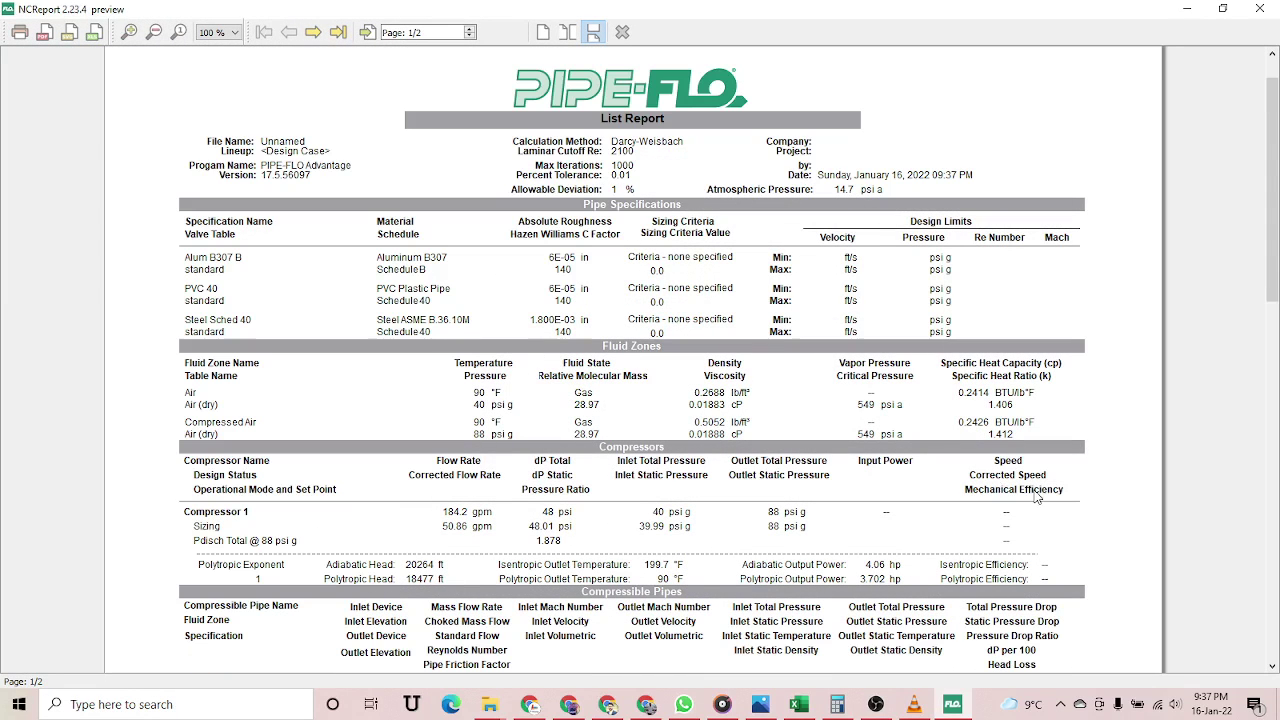
scroll(1037, 505, "down", 2)
scroll(1037, 505, "up", 3)
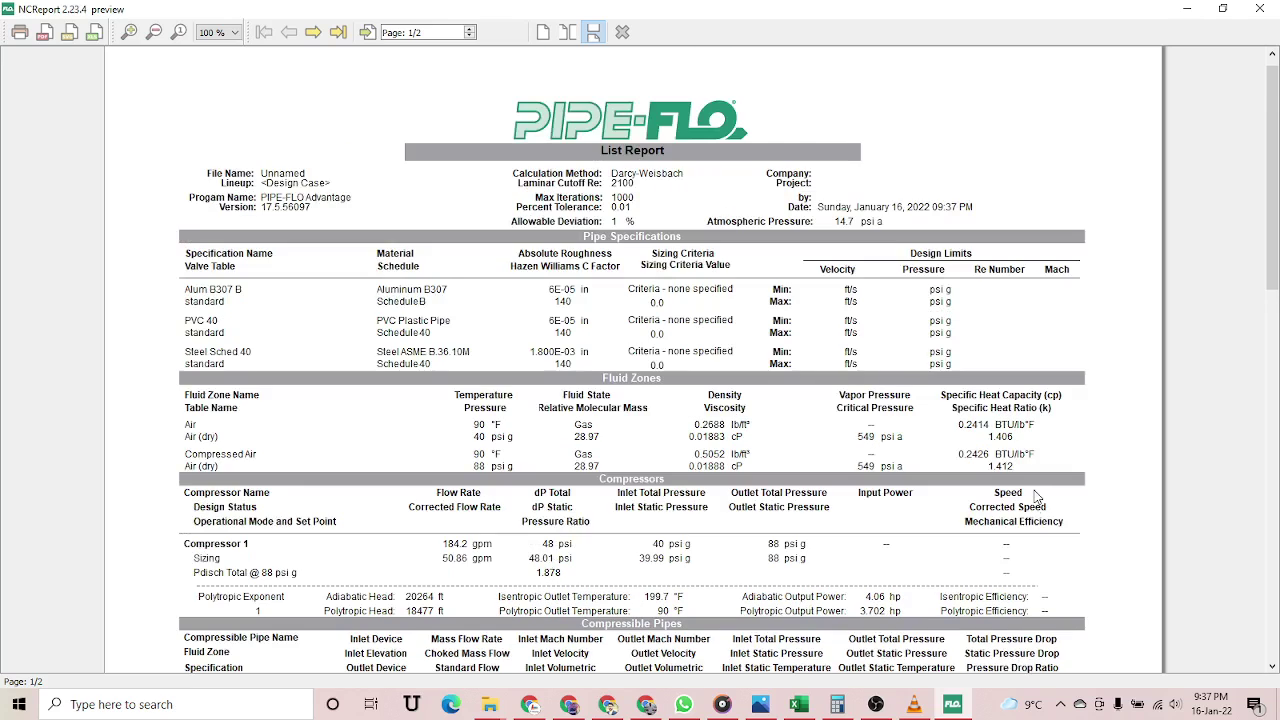